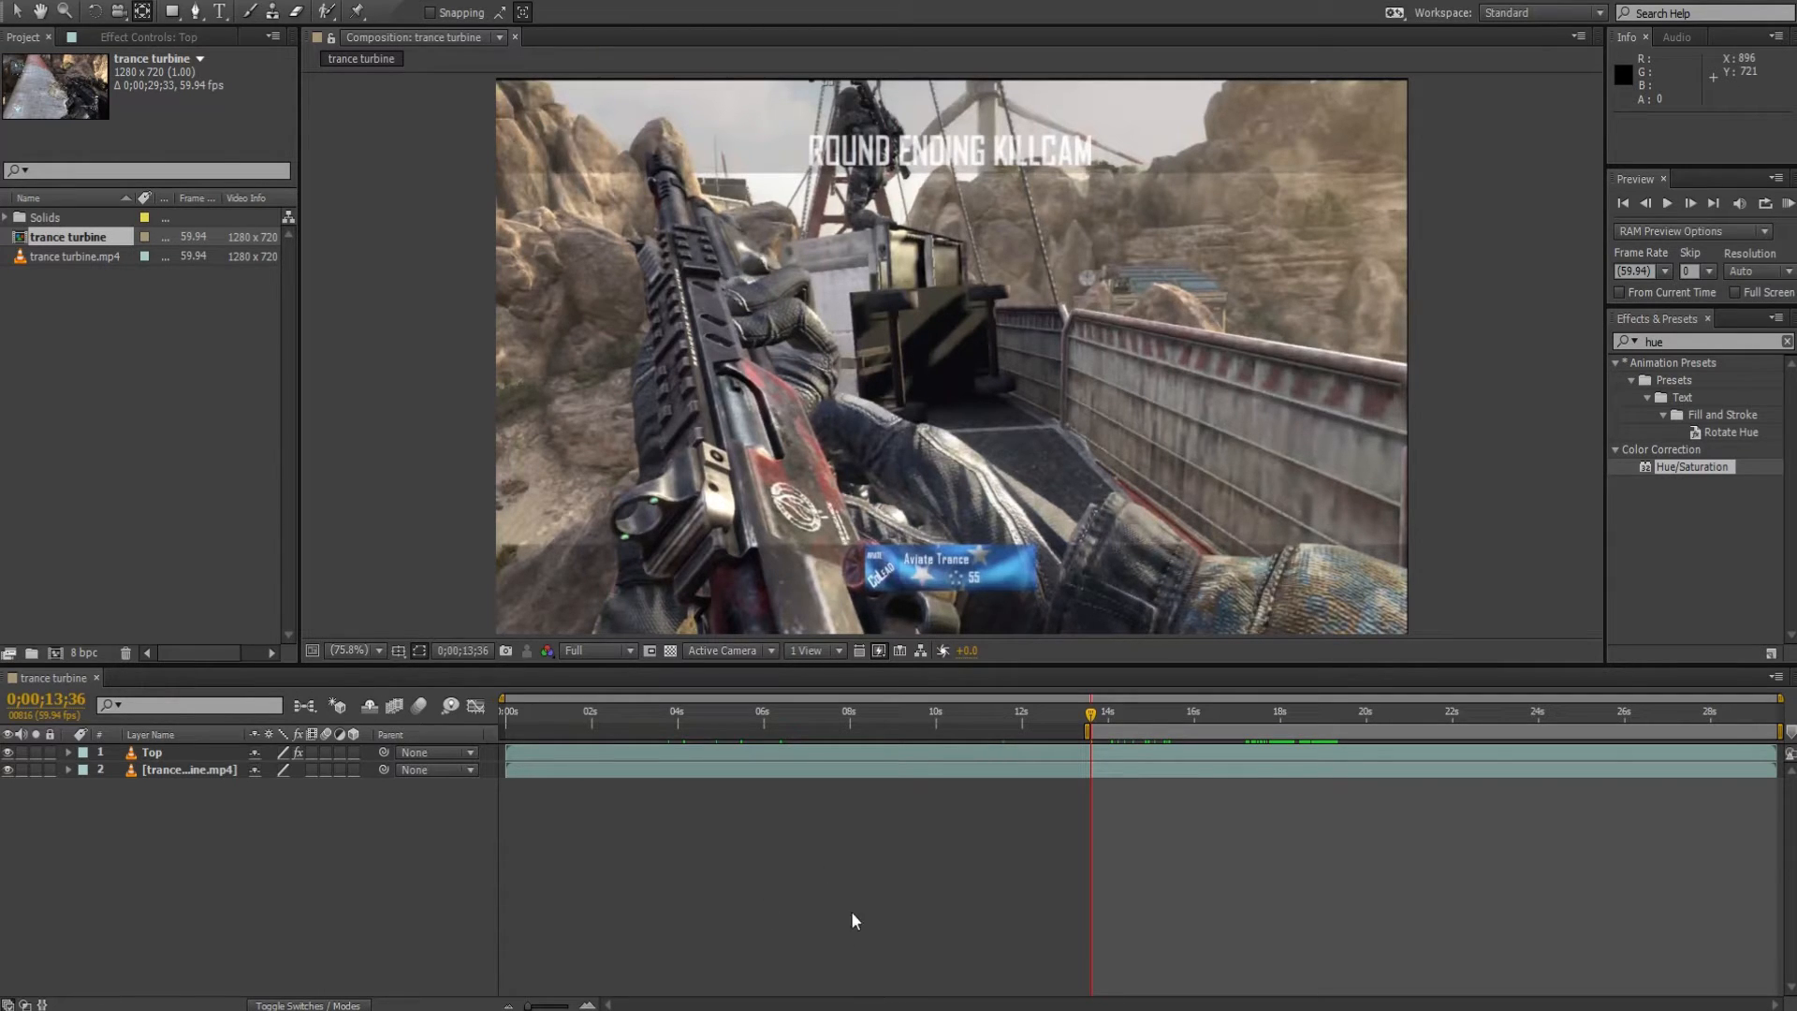
Examine the coloured killcam bars by scrubbing the finished trance turbine composition, and pause the reference video.
drag(1090, 713, 1144, 722)
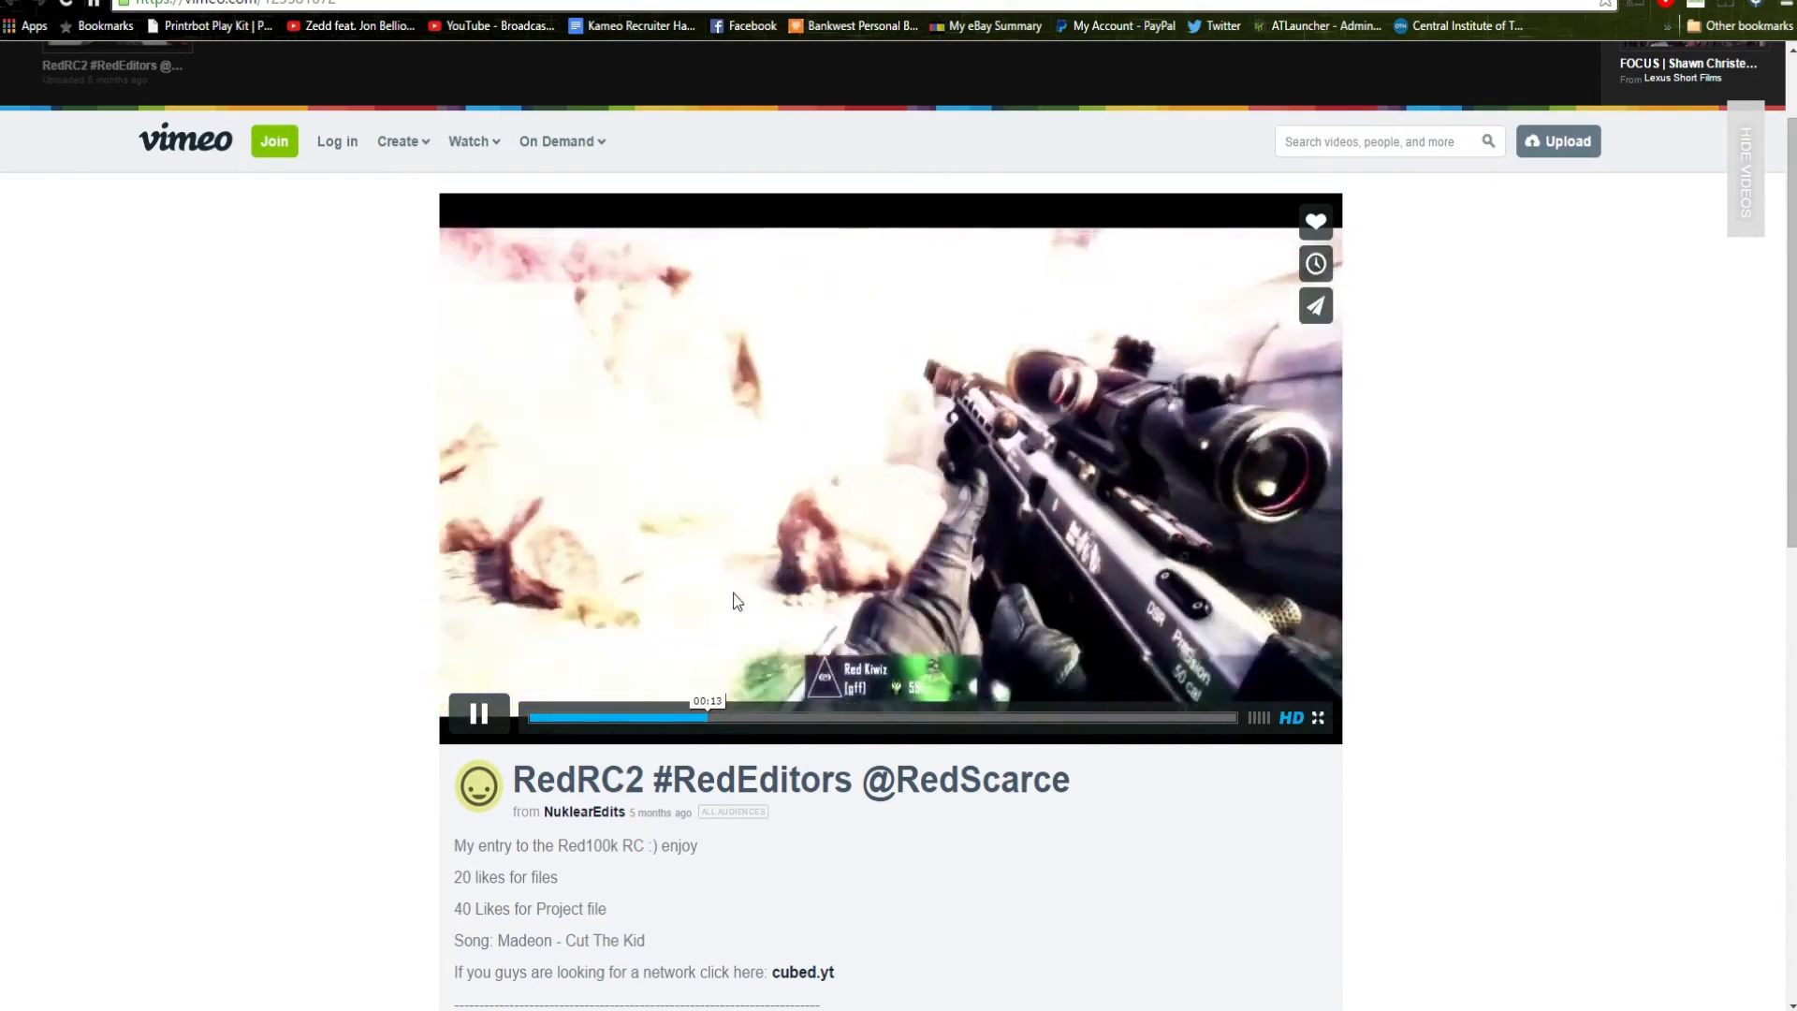
click(484, 713)
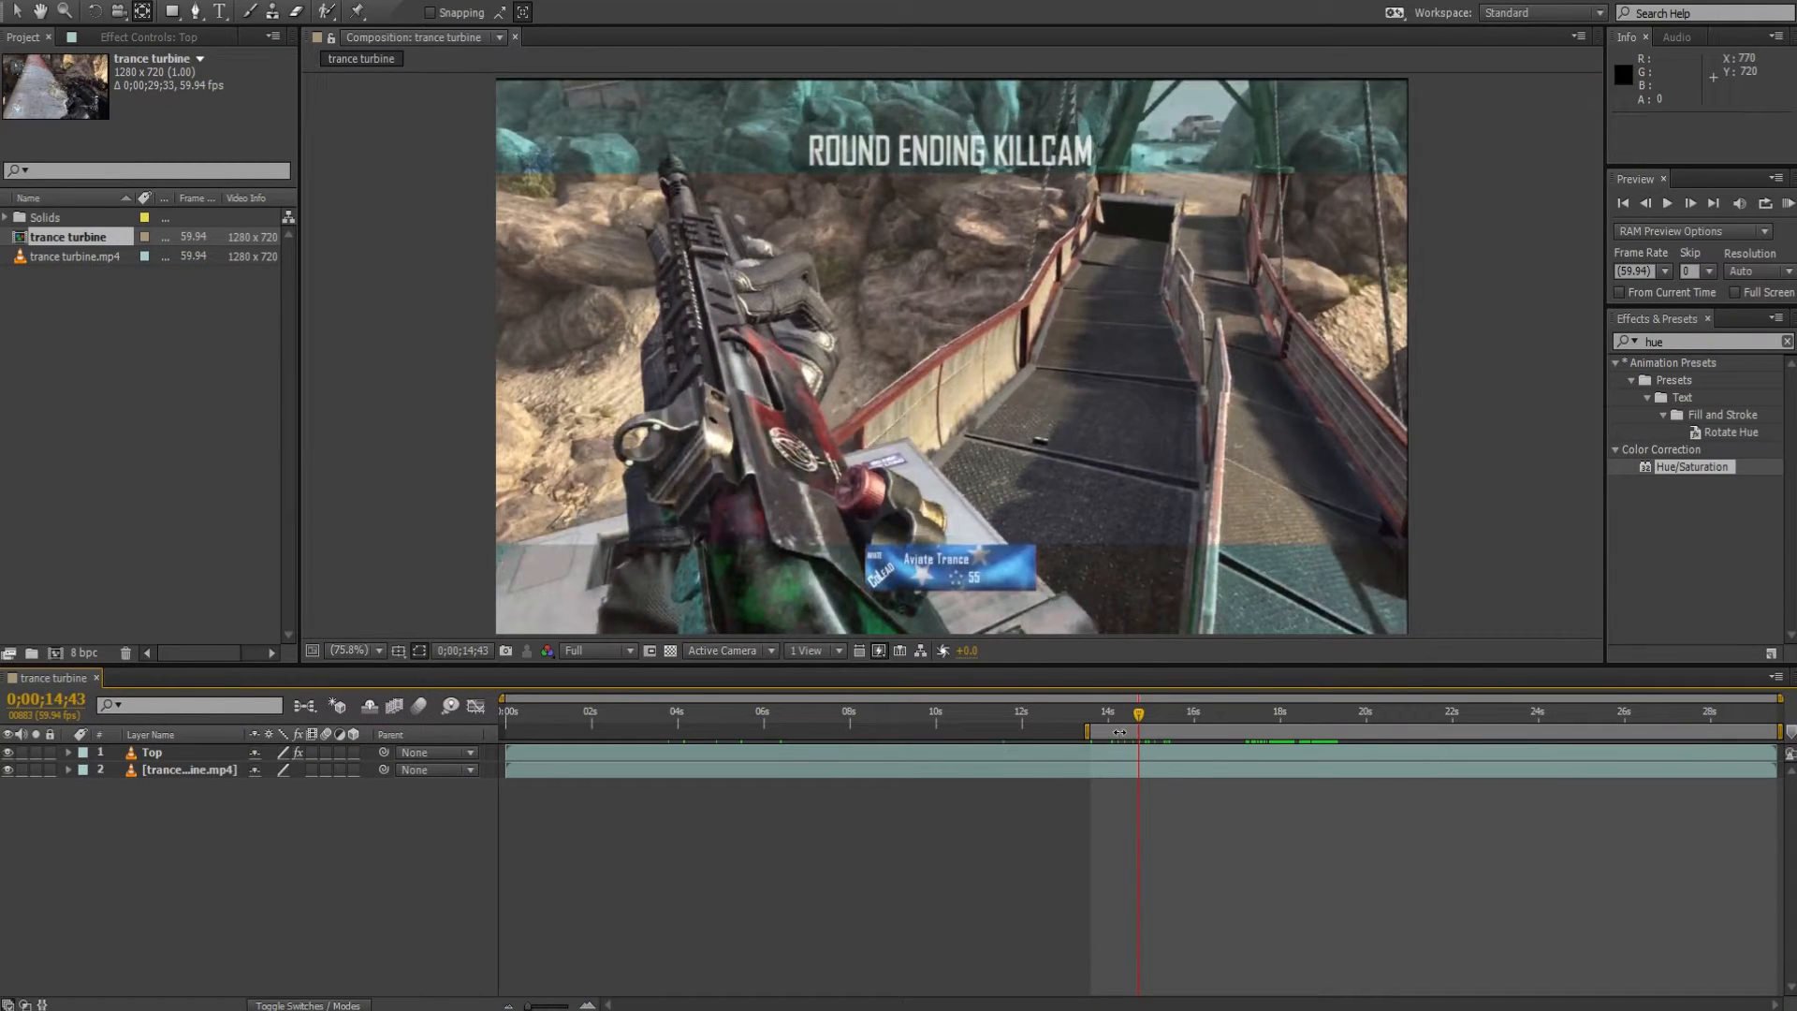
drag(1139, 718, 1191, 719)
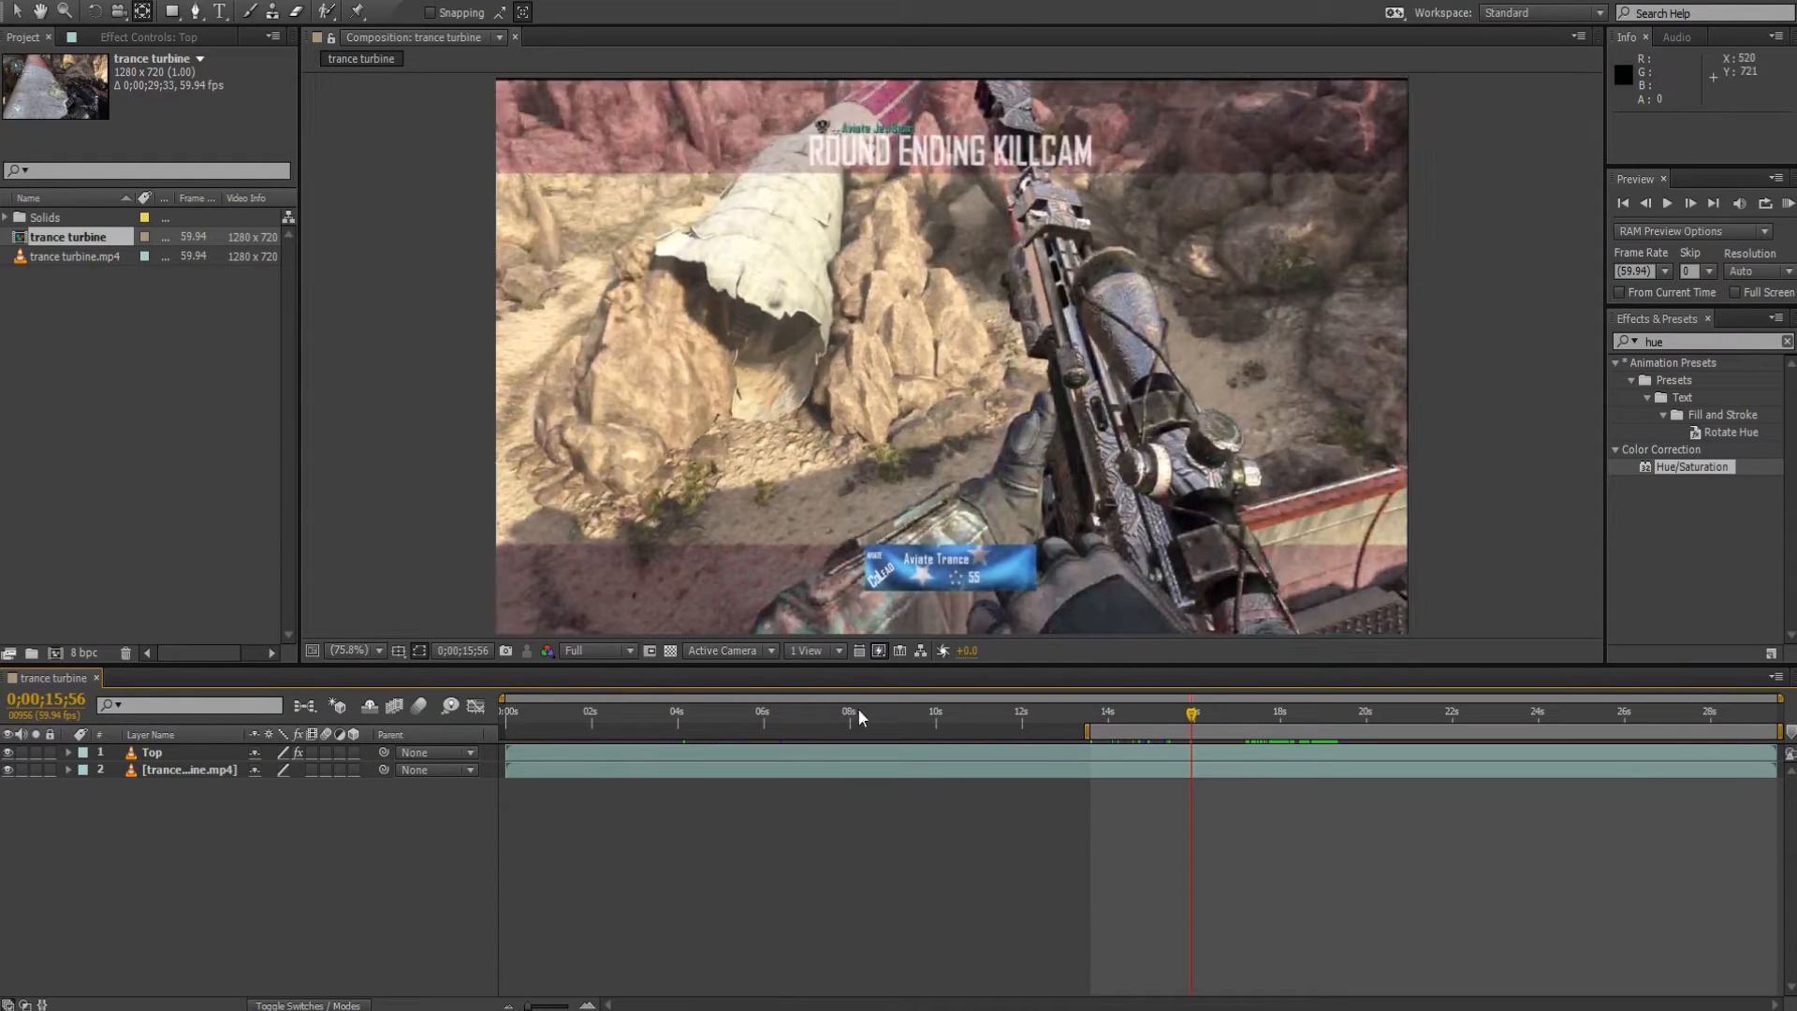
Create a new composition from trance turbine.mp4 and start its work area at 0;00;14;05.
click(81, 274)
drag(83, 257, 54, 653)
drag(930, 713, 1110, 715)
key(b)
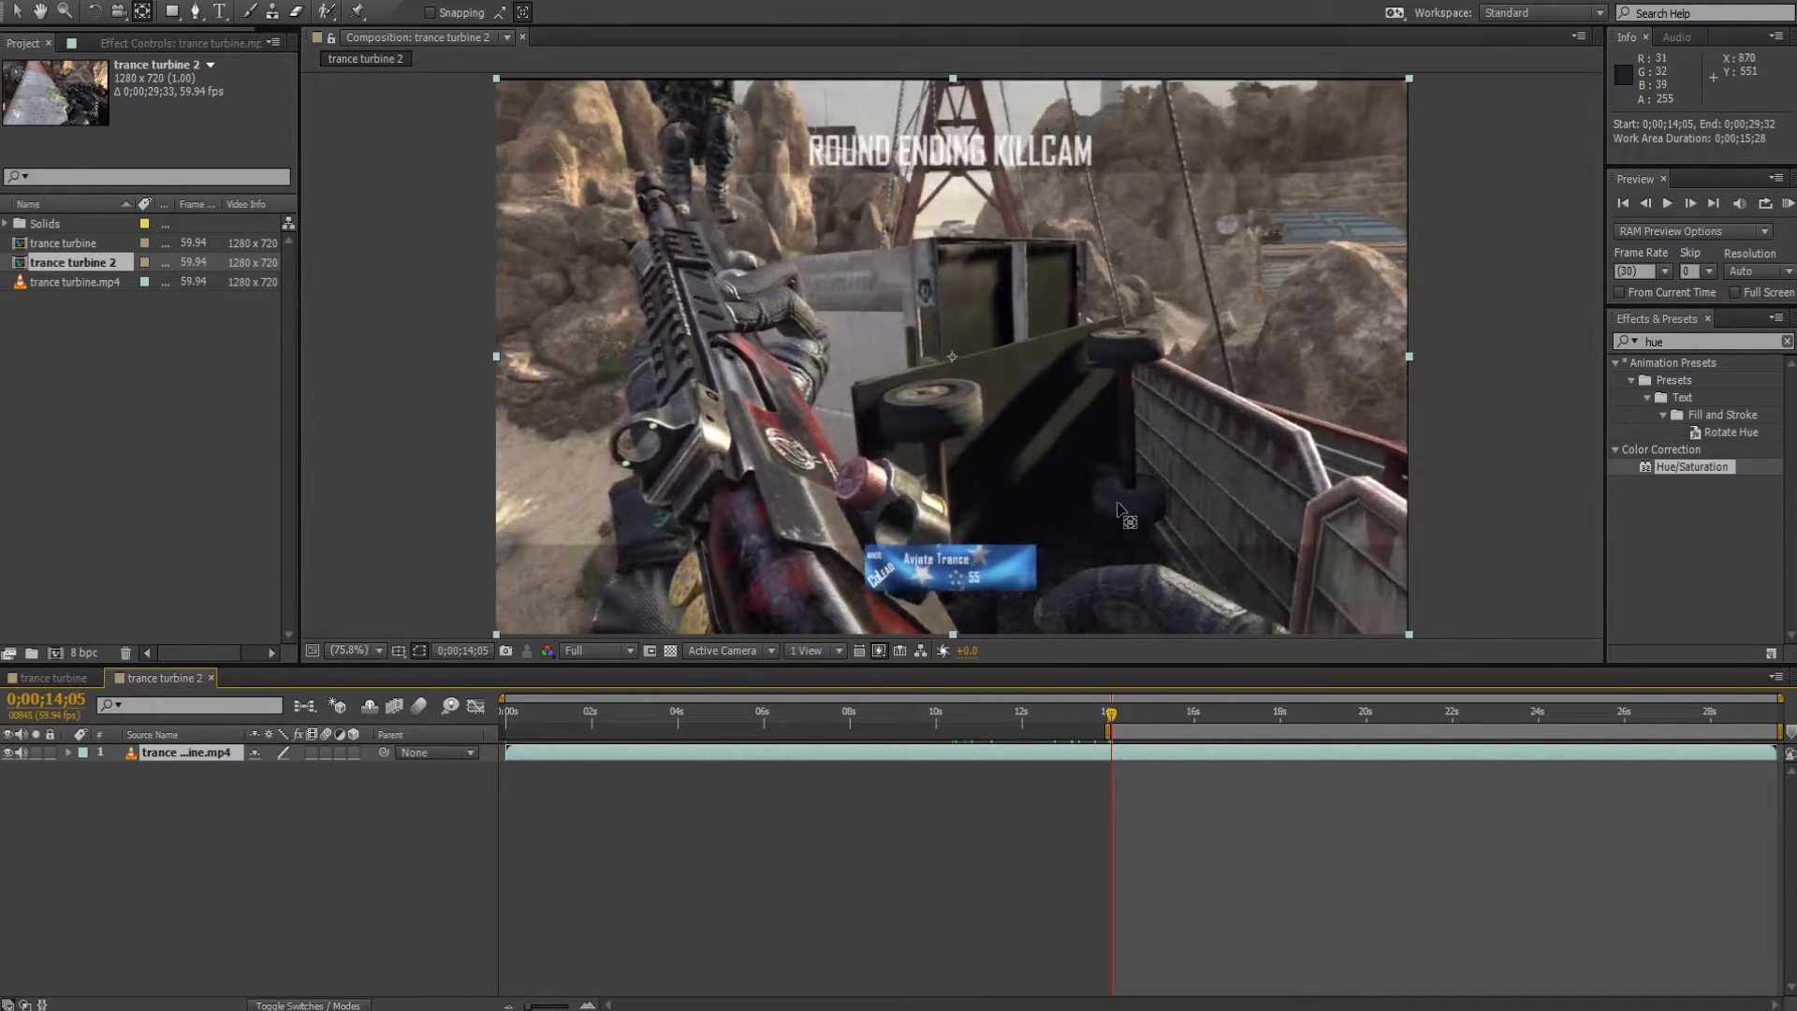
Start a Pen mask on the footage along the lower band's top edge, from the left frame edge to the blue nameplate's upper-left corner.
key(h)
drag(802, 546, 924, 451)
drag(762, 495, 773, 432)
scroll(739, 483, up, 1)
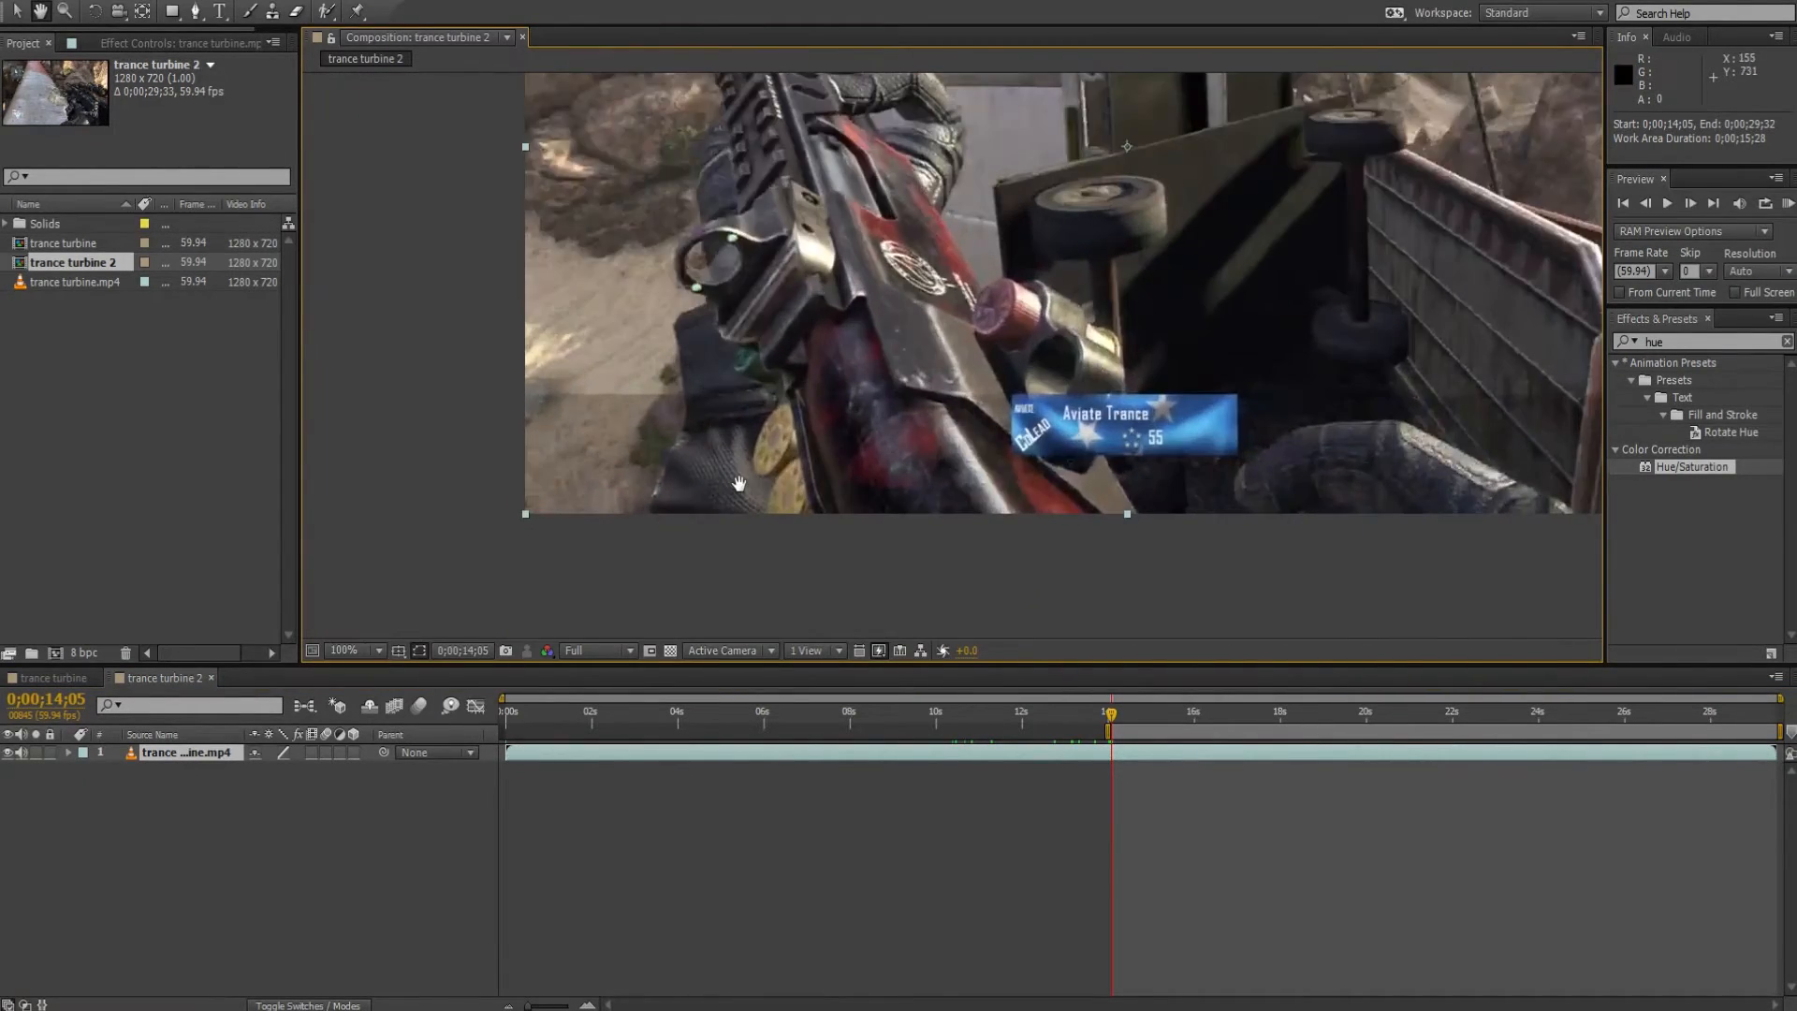
scroll(739, 482, up, 4)
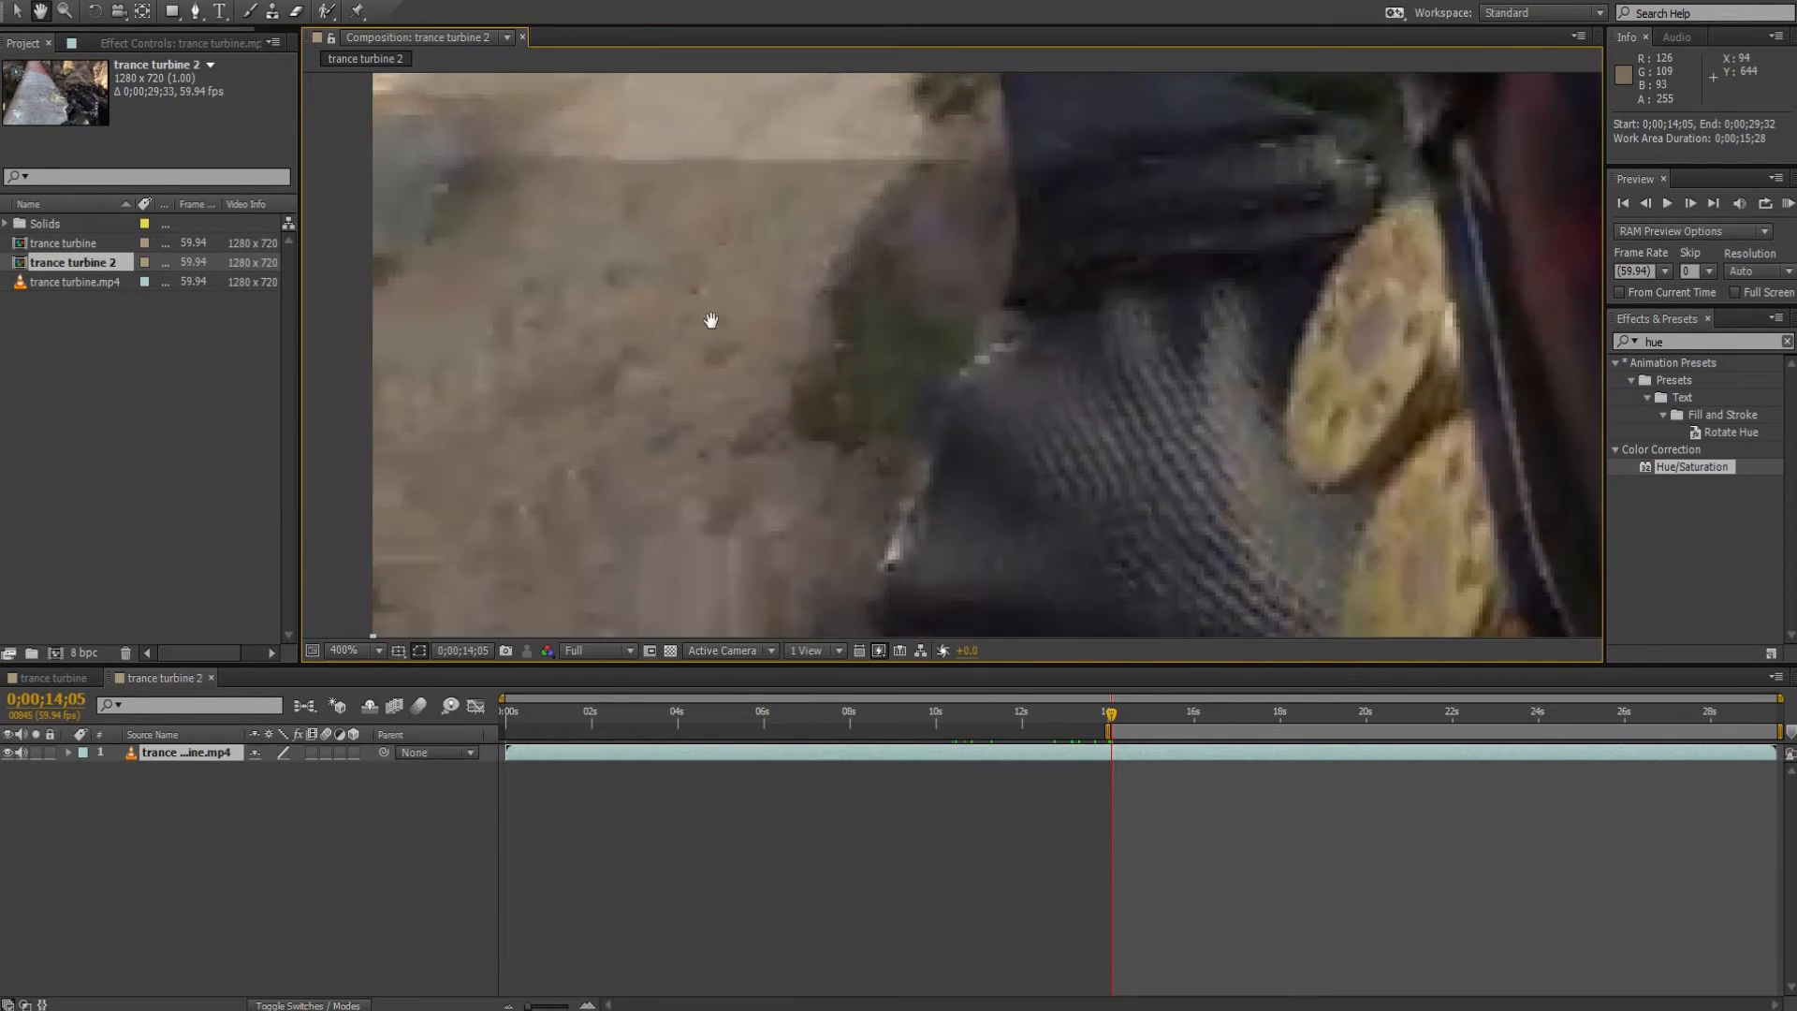
drag(711, 320, 993, 464)
scroll(1192, 450, down, 1)
key(g)
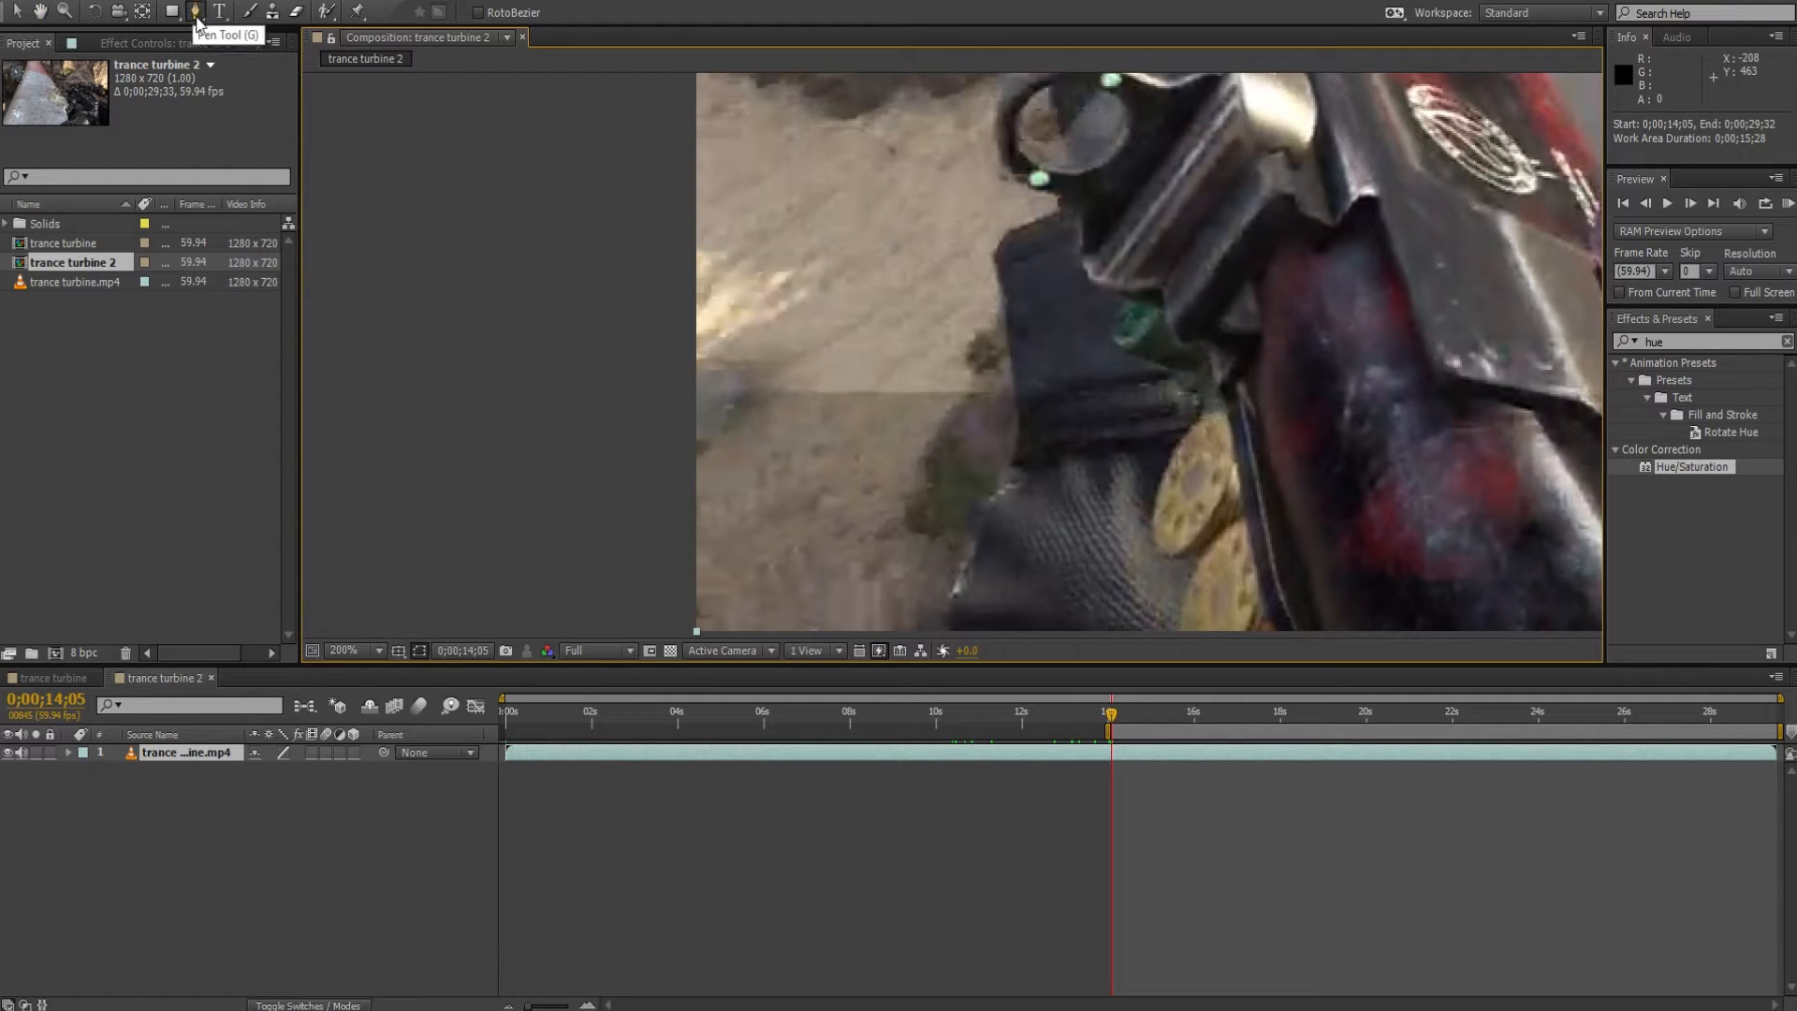
click(690, 392)
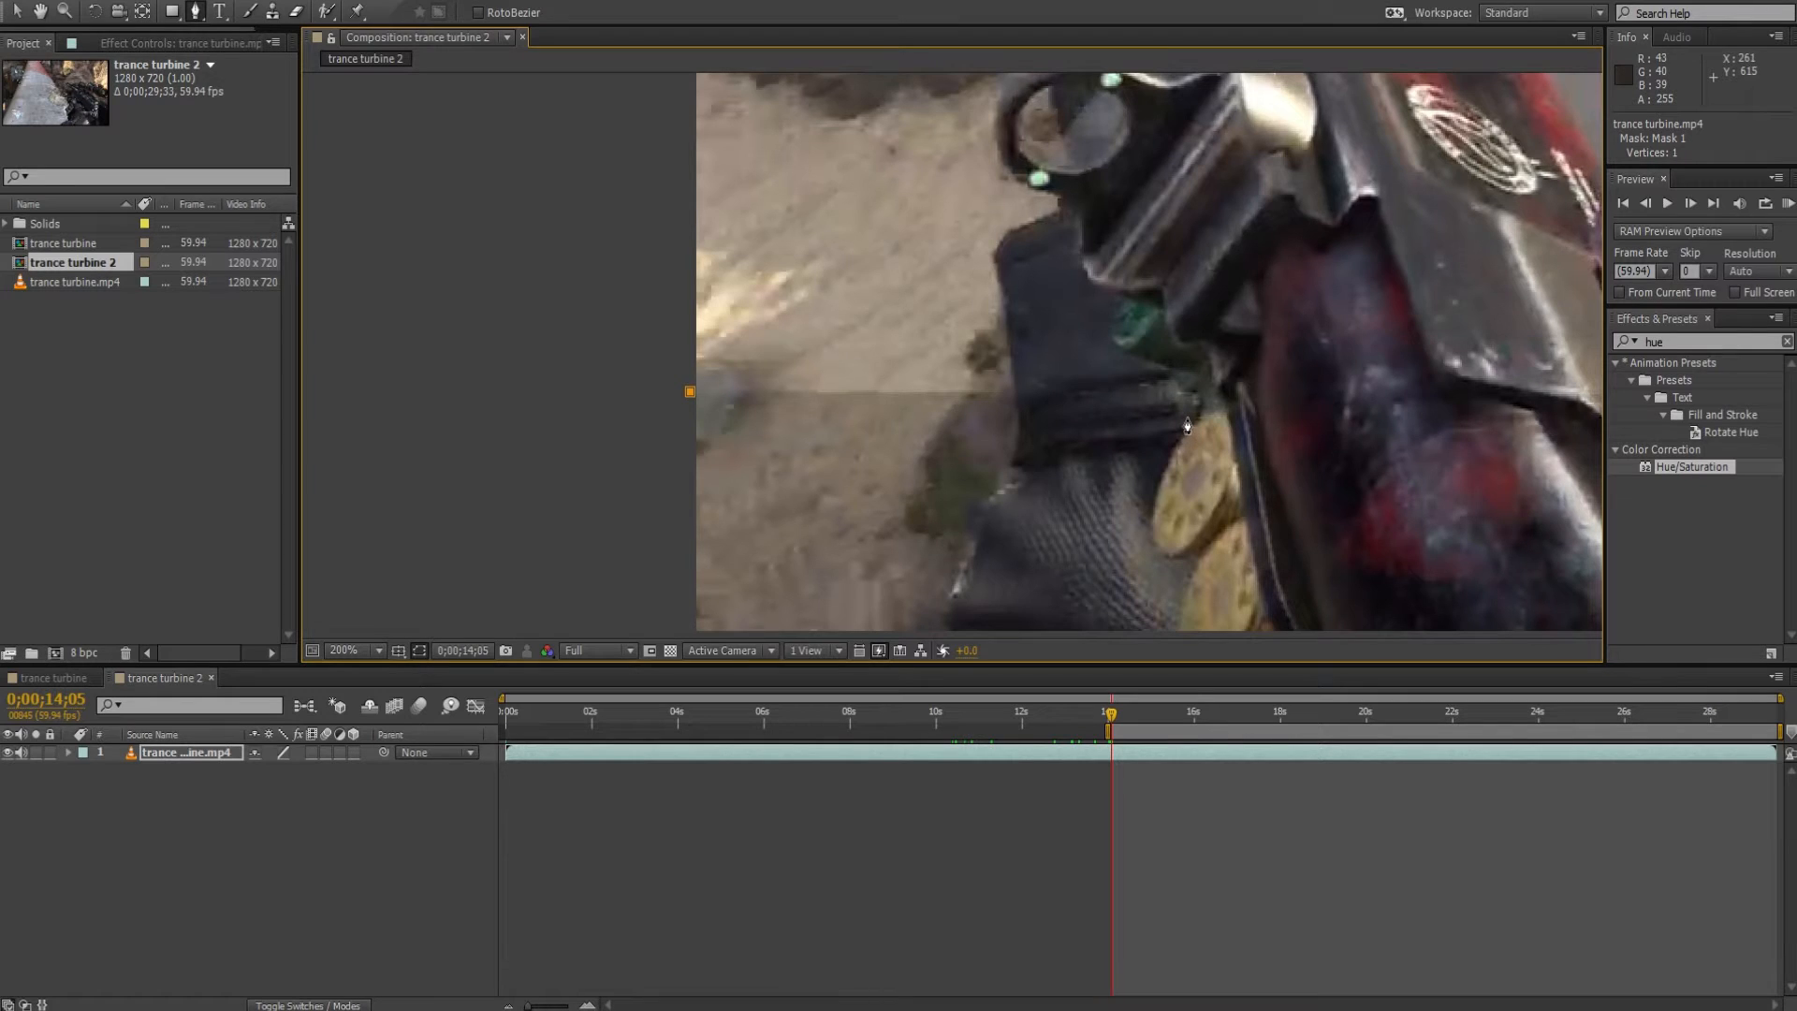
drag(1185, 413, 562, 344)
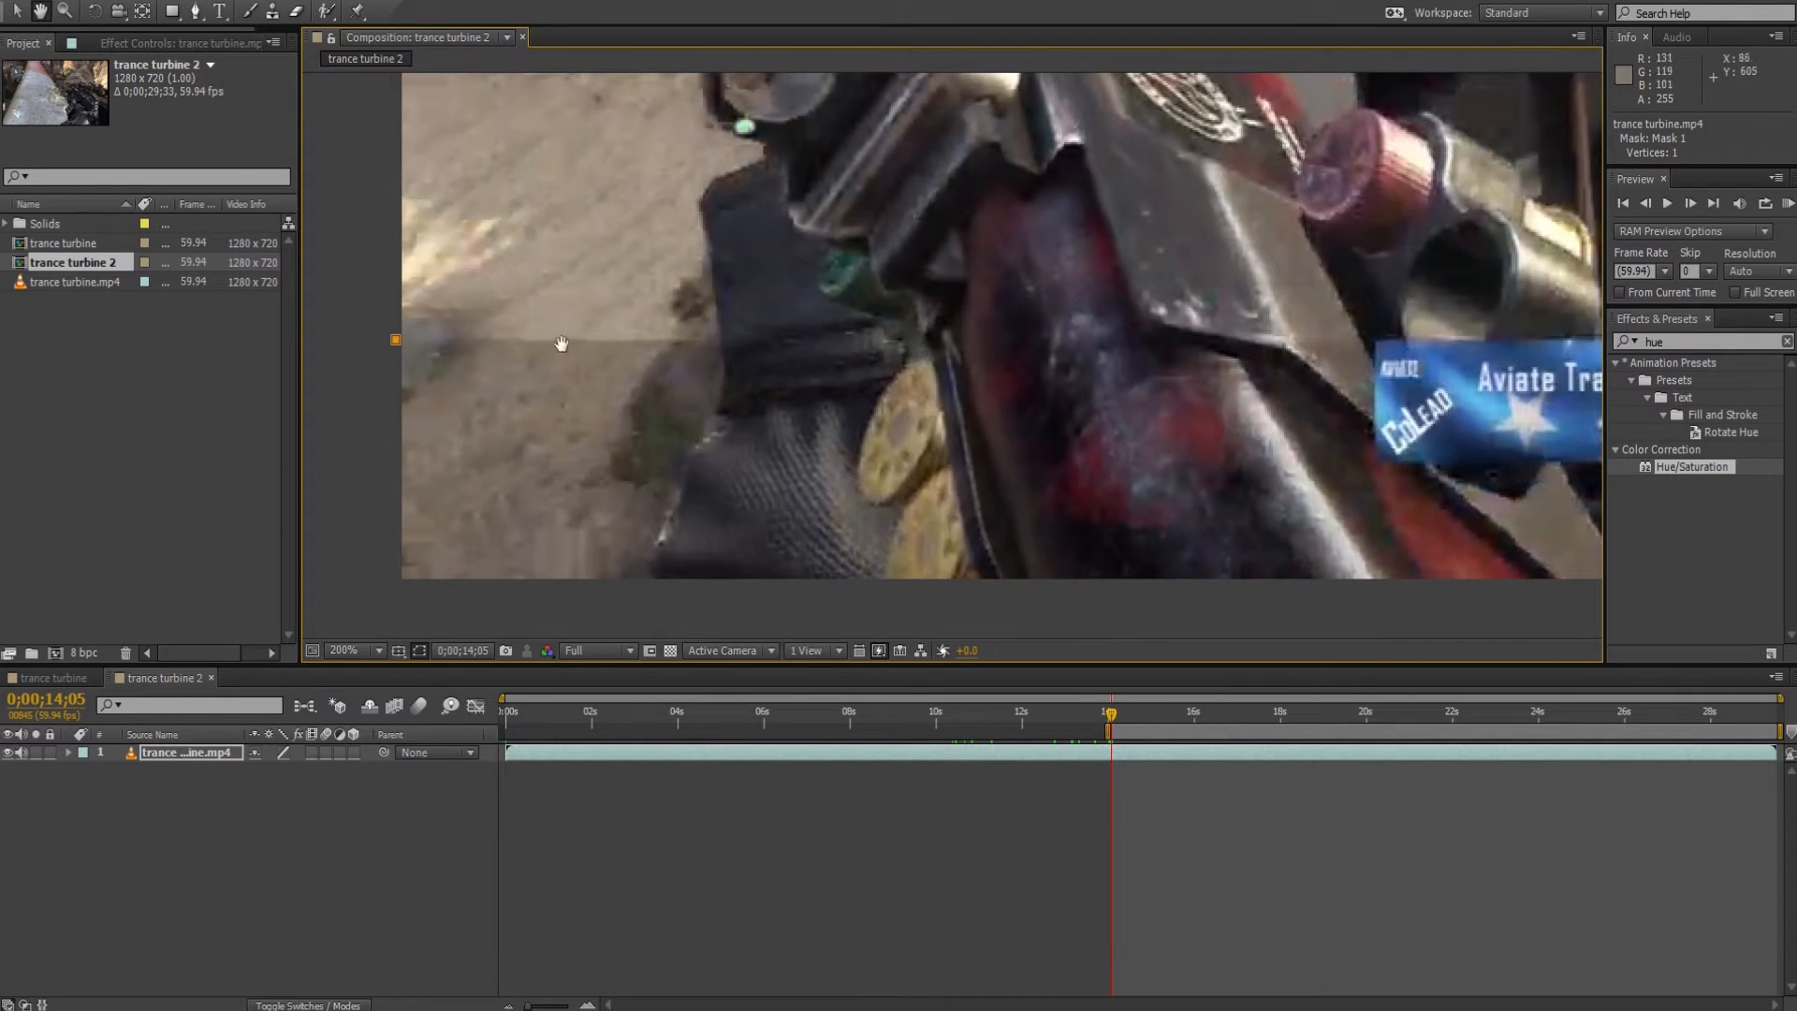
click(1376, 342)
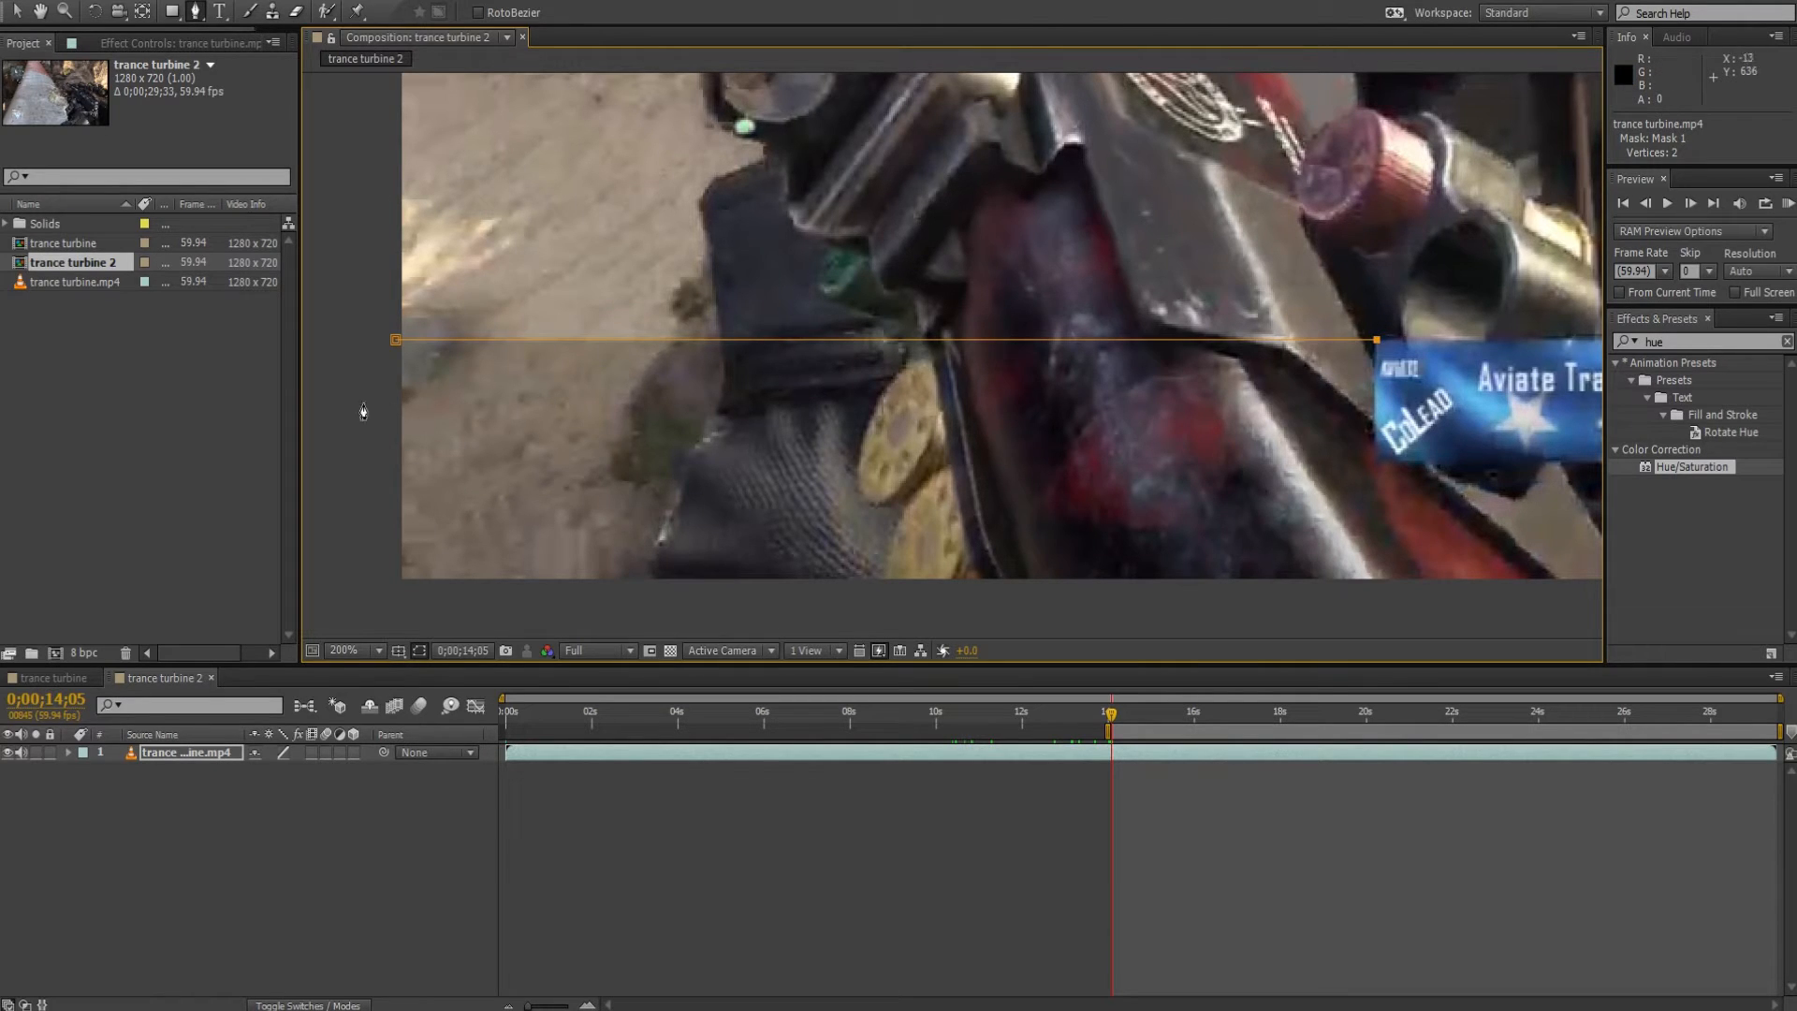
Continue the mask path down, under and up the far side of the blue nameplate to leave it outside the mask.
click(1375, 465)
drag(1412, 429, 690, 348)
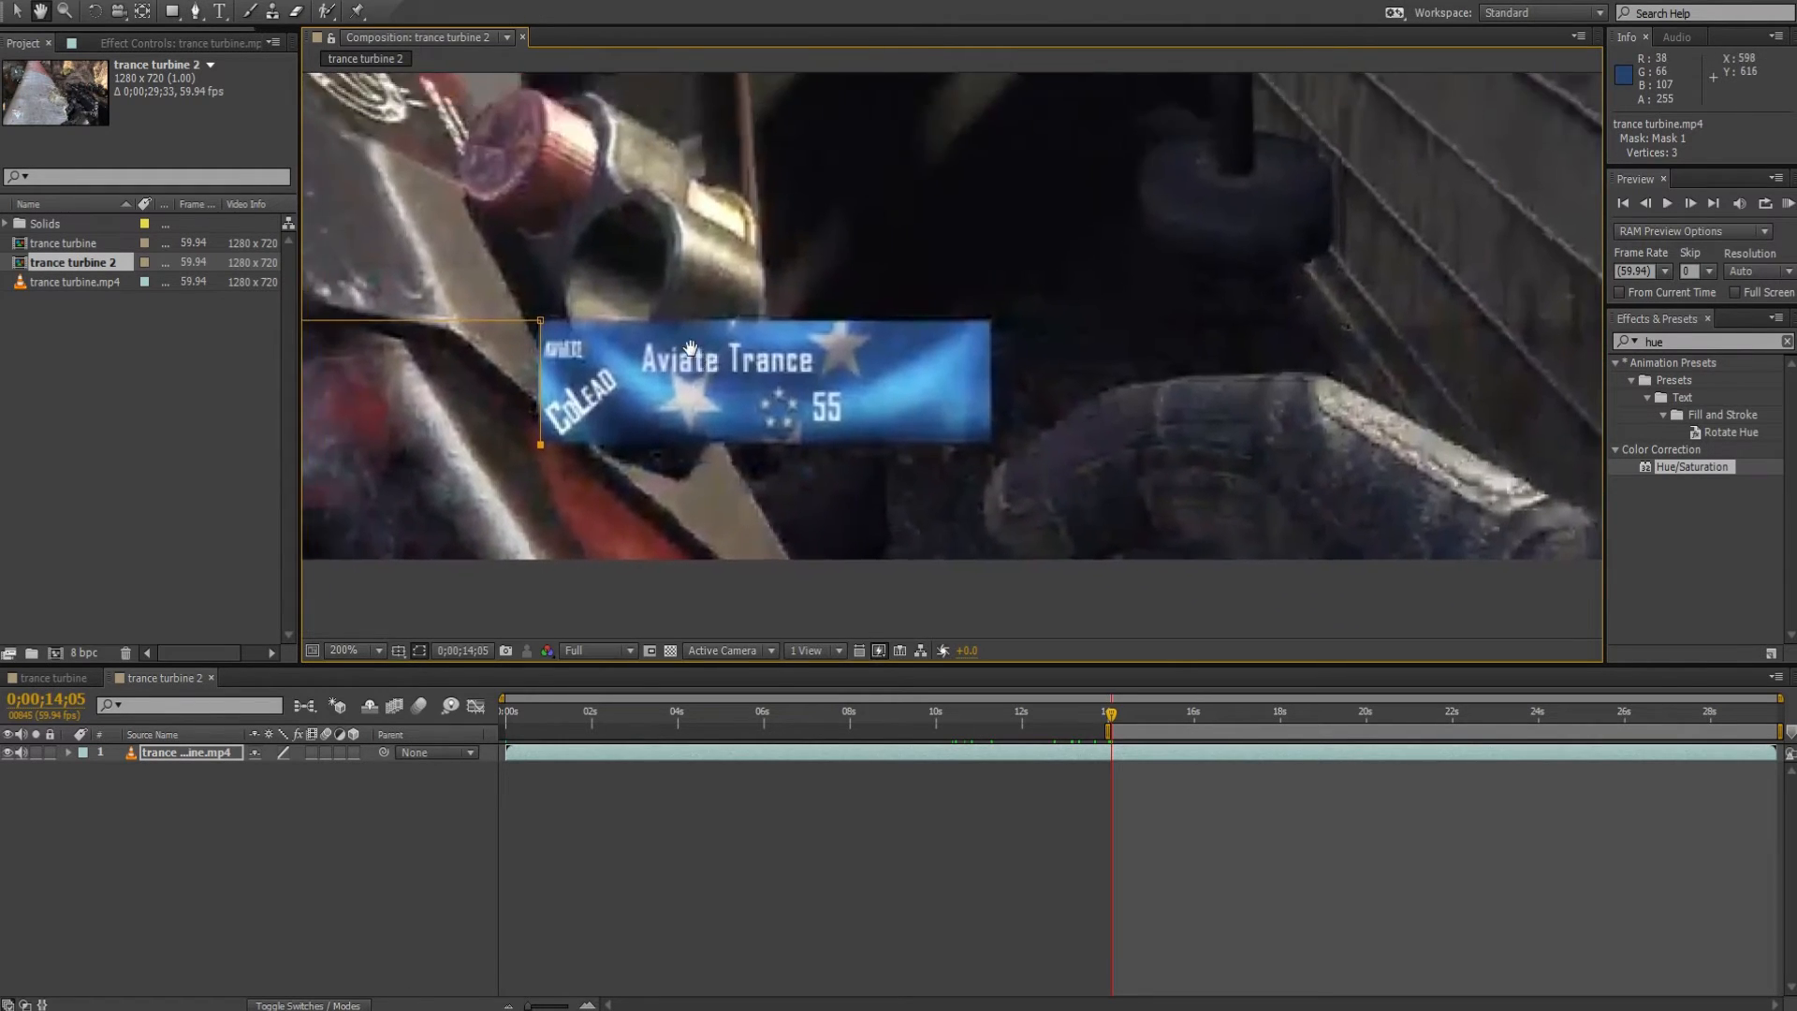
click(992, 446)
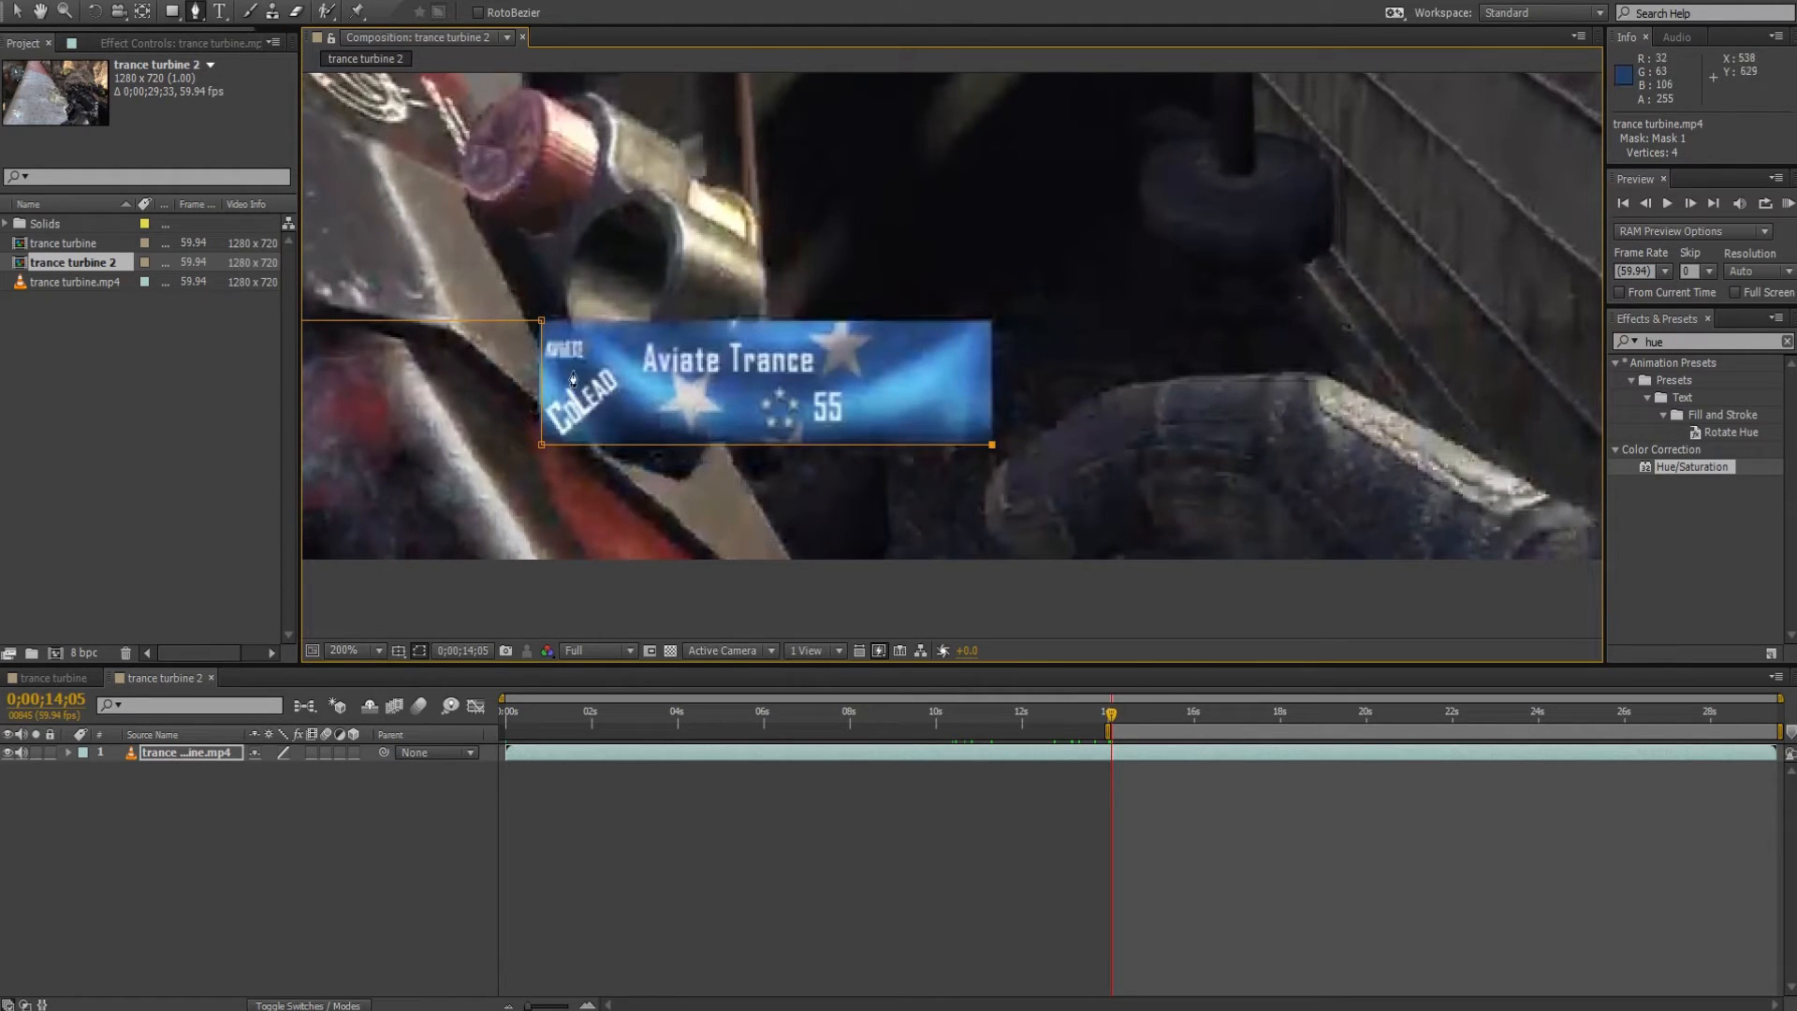
click(991, 320)
Extend the mask path from the nameplate's upper-right corner along the band edge to just beyond the right frame edge.
key(h)
drag(1113, 329, 605, 369)
drag(459, 384, 1017, 352)
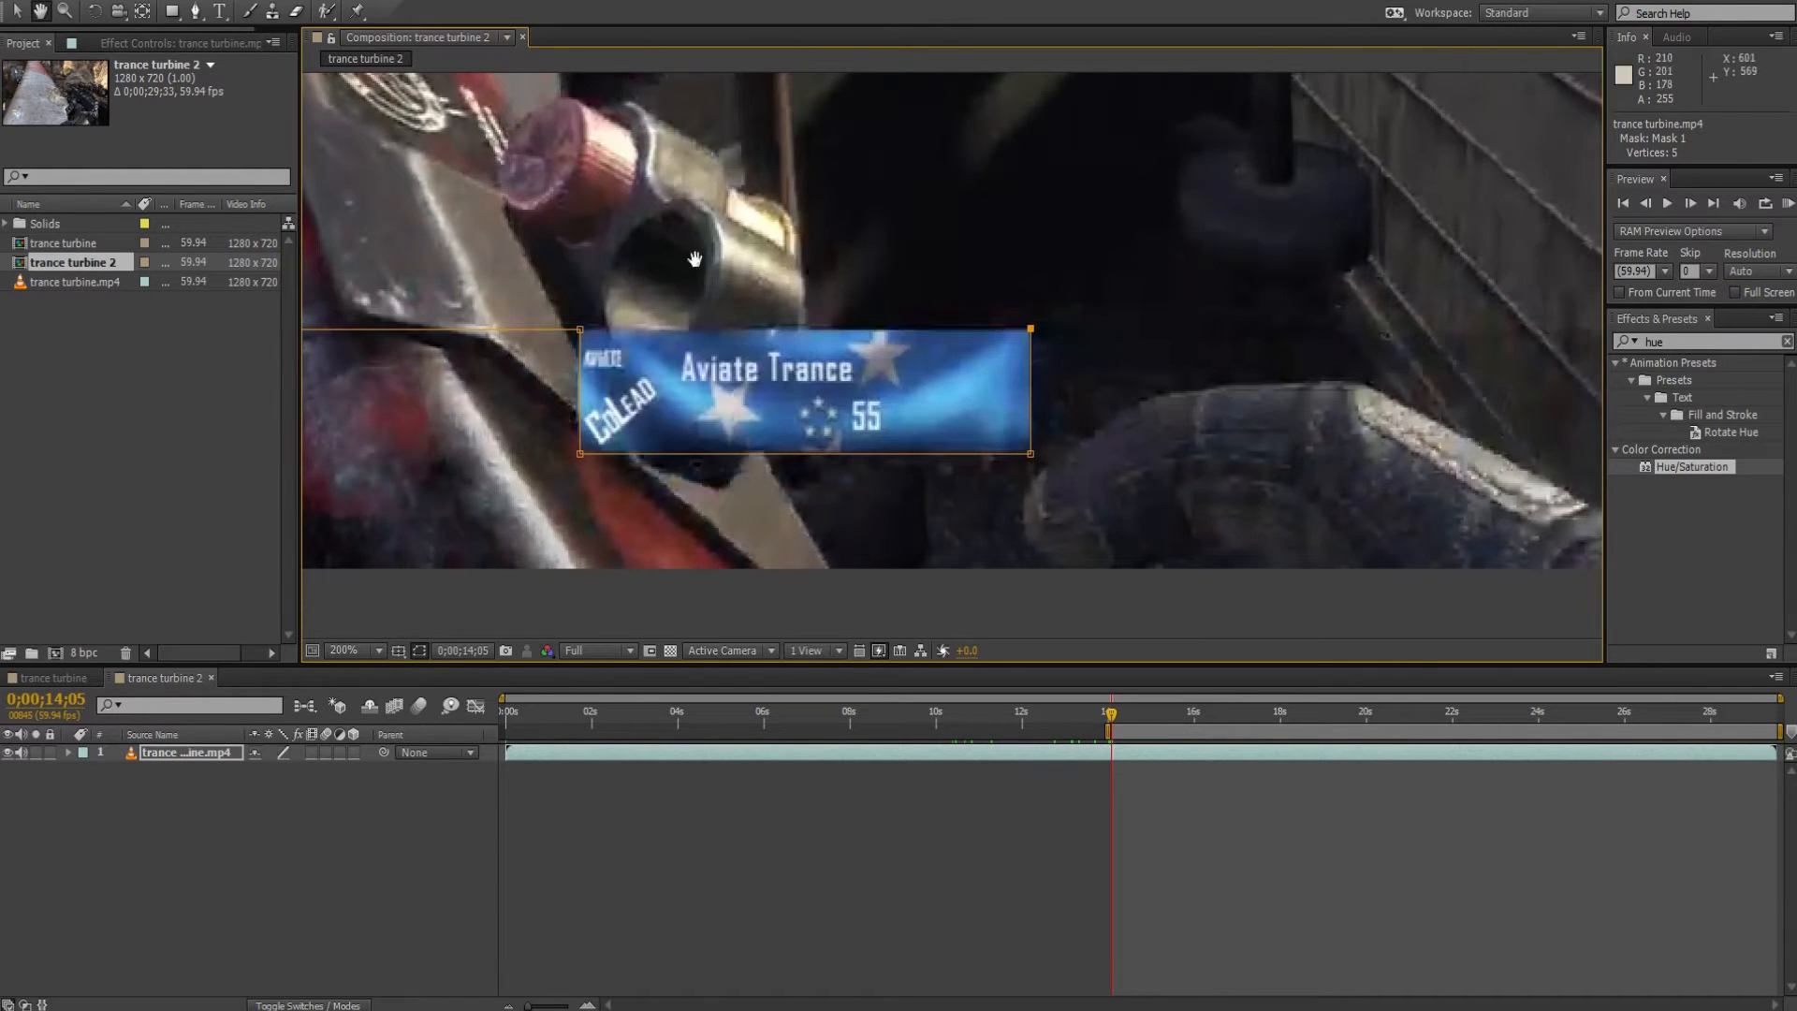
drag(1075, 493, 768, 539)
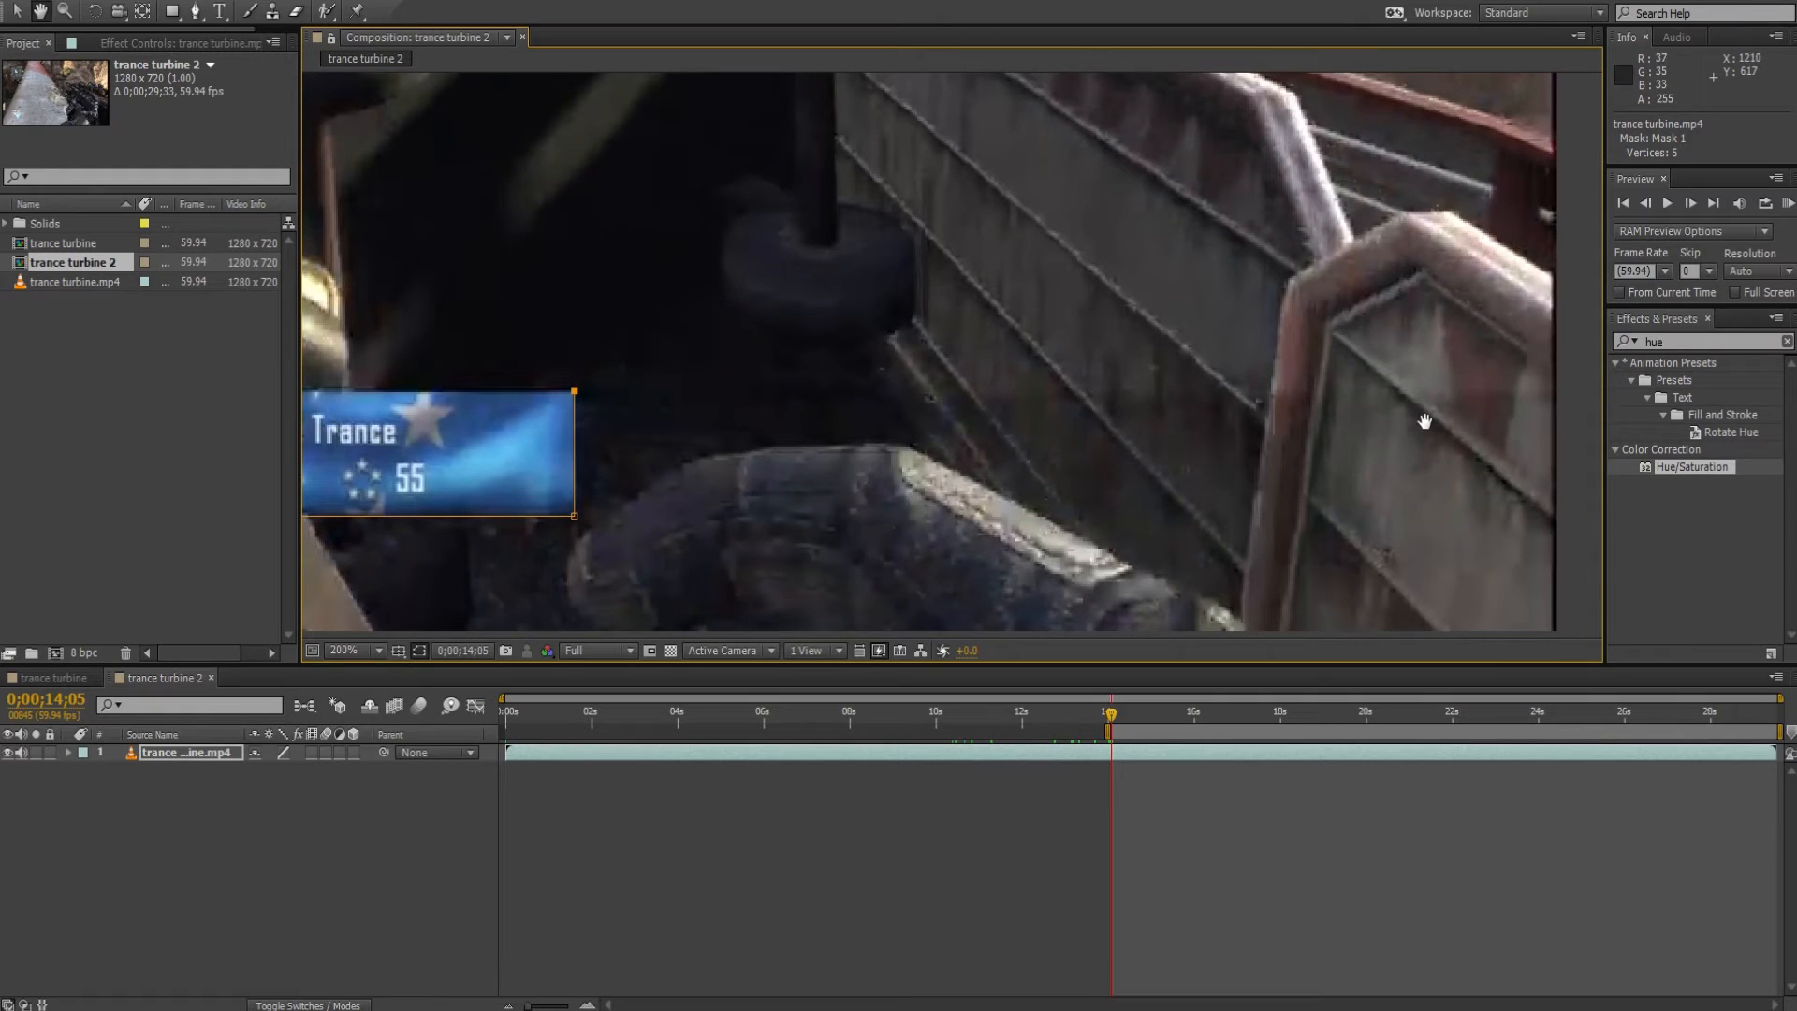
key(g)
click(1565, 392)
Route the mask path below the frame and around its left side, closing it at the starting point.
key(comma)
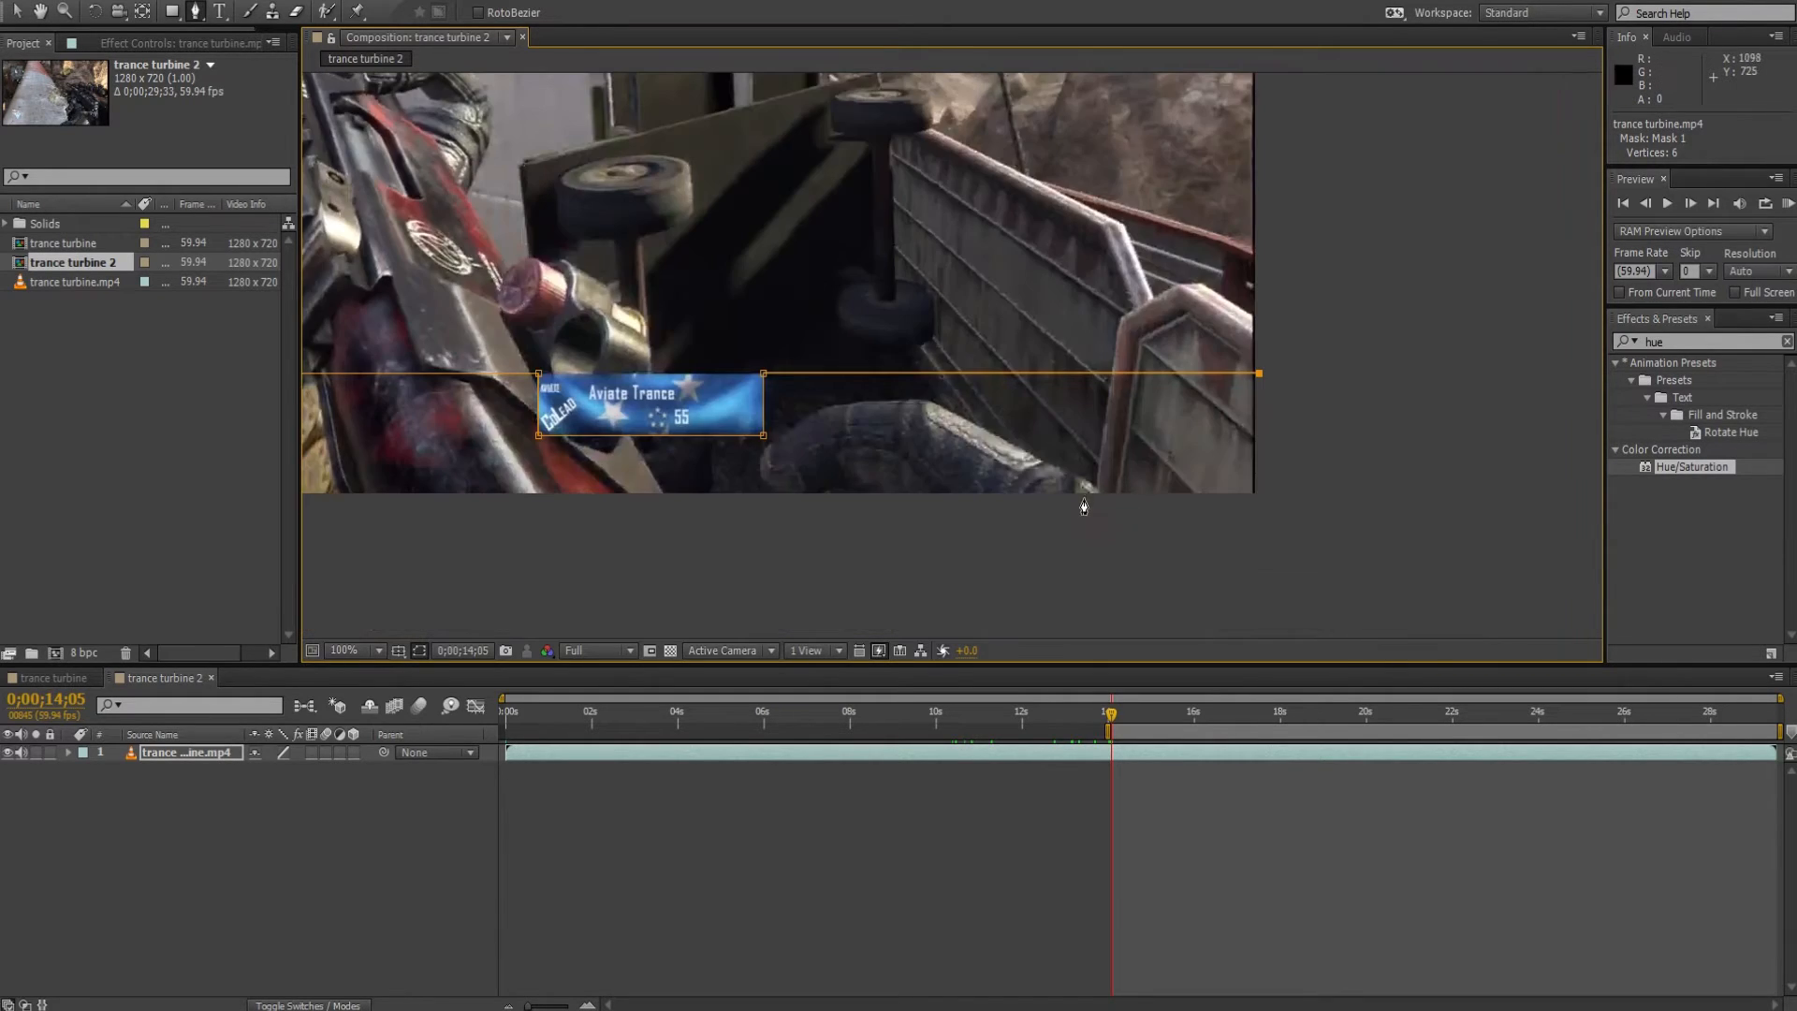
key(h)
drag(440, 450, 563, 396)
key(g)
click(1429, 480)
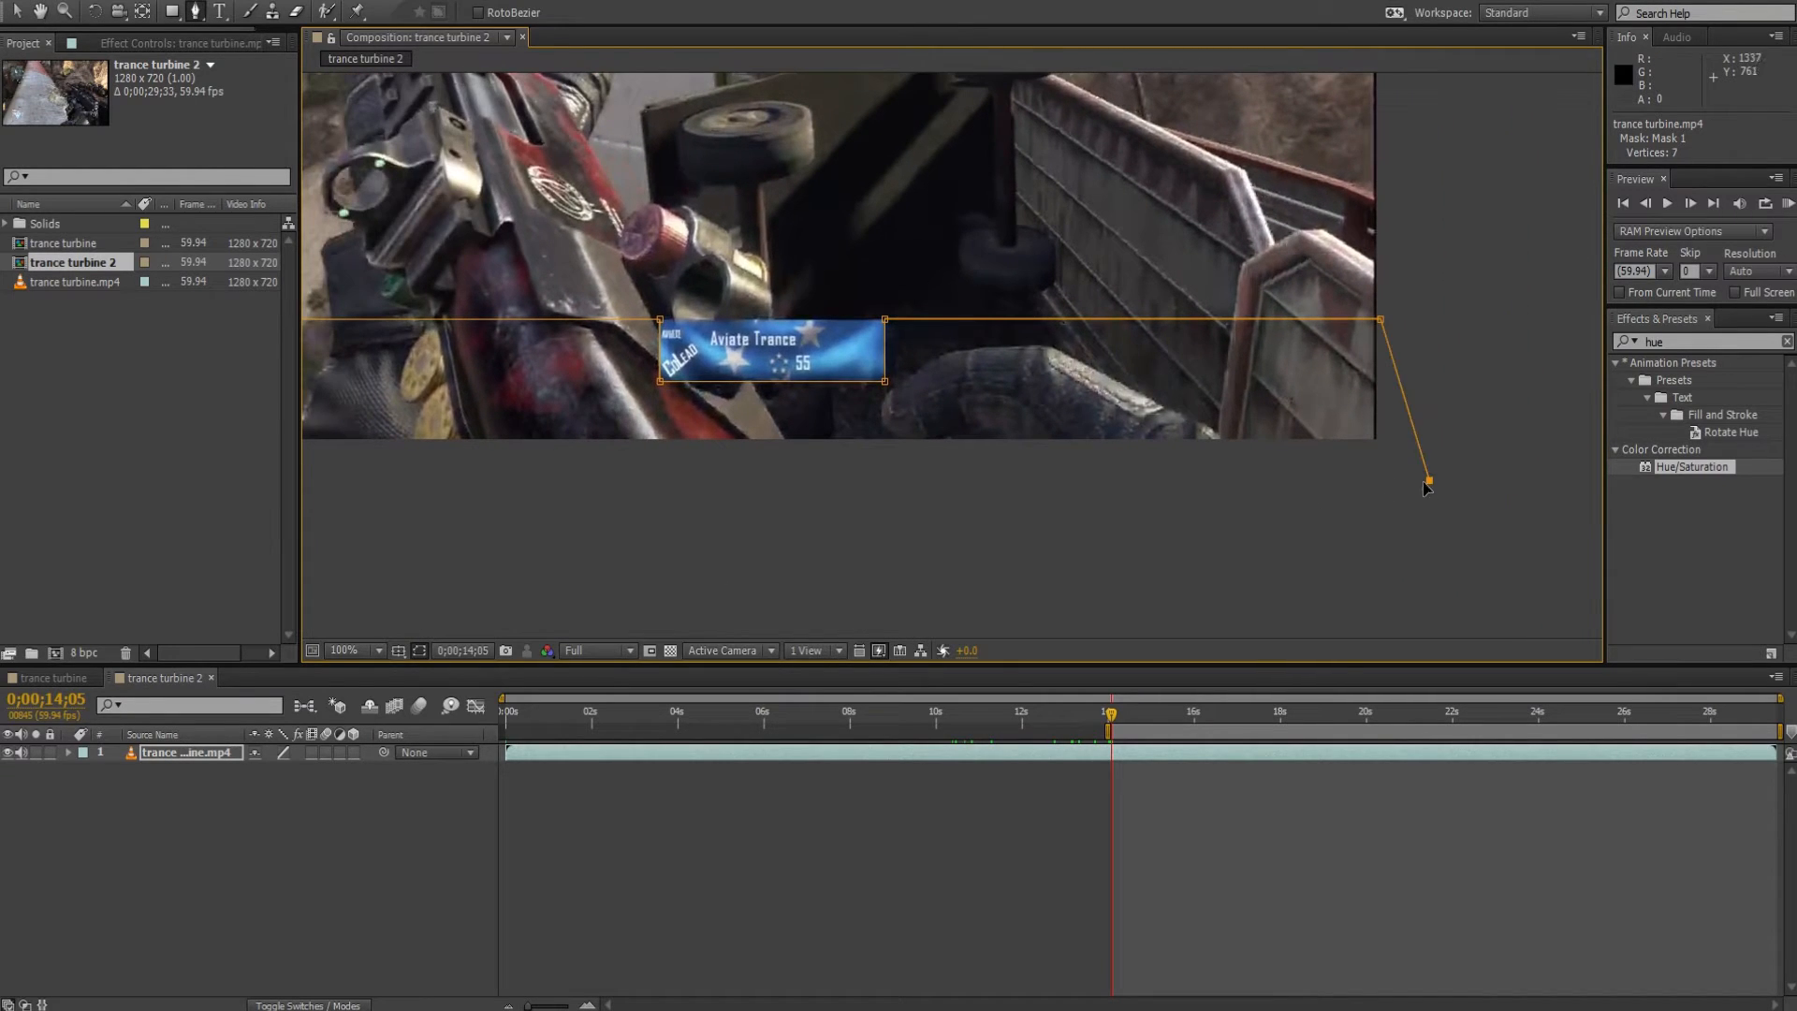
click(354, 530)
key(space)
drag(355, 530, 903, 586)
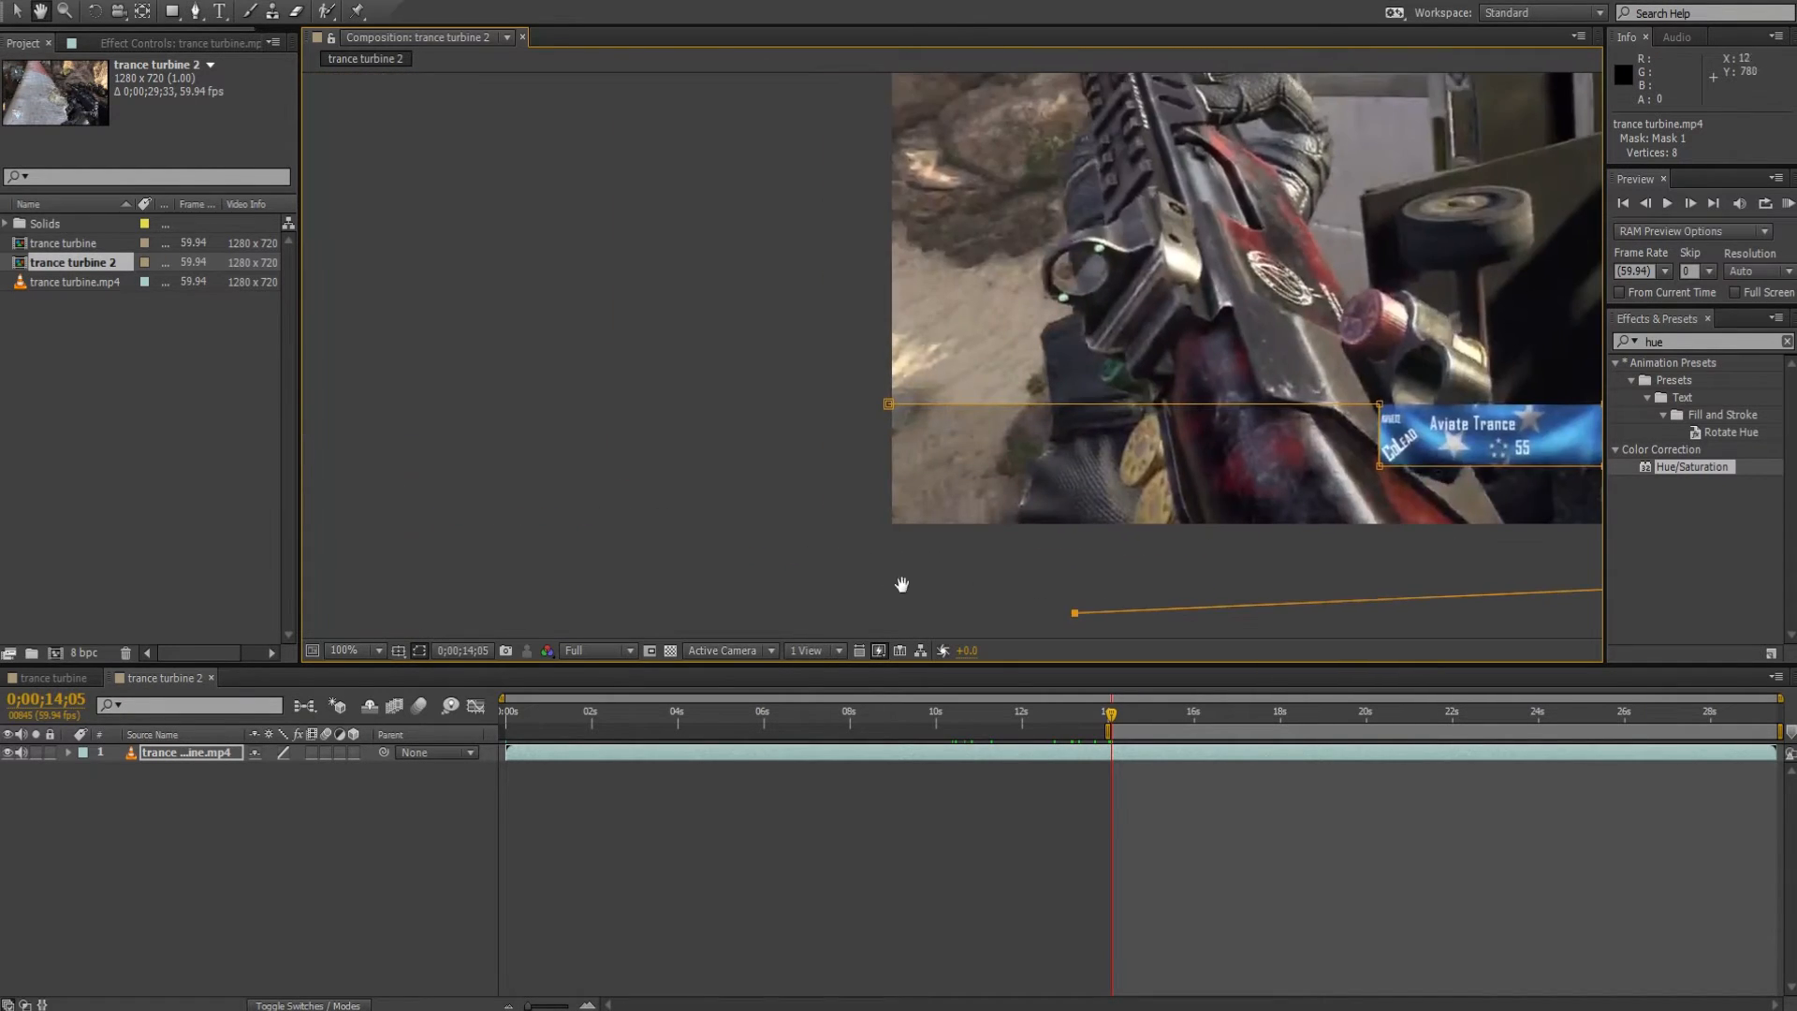
click(735, 521)
click(814, 344)
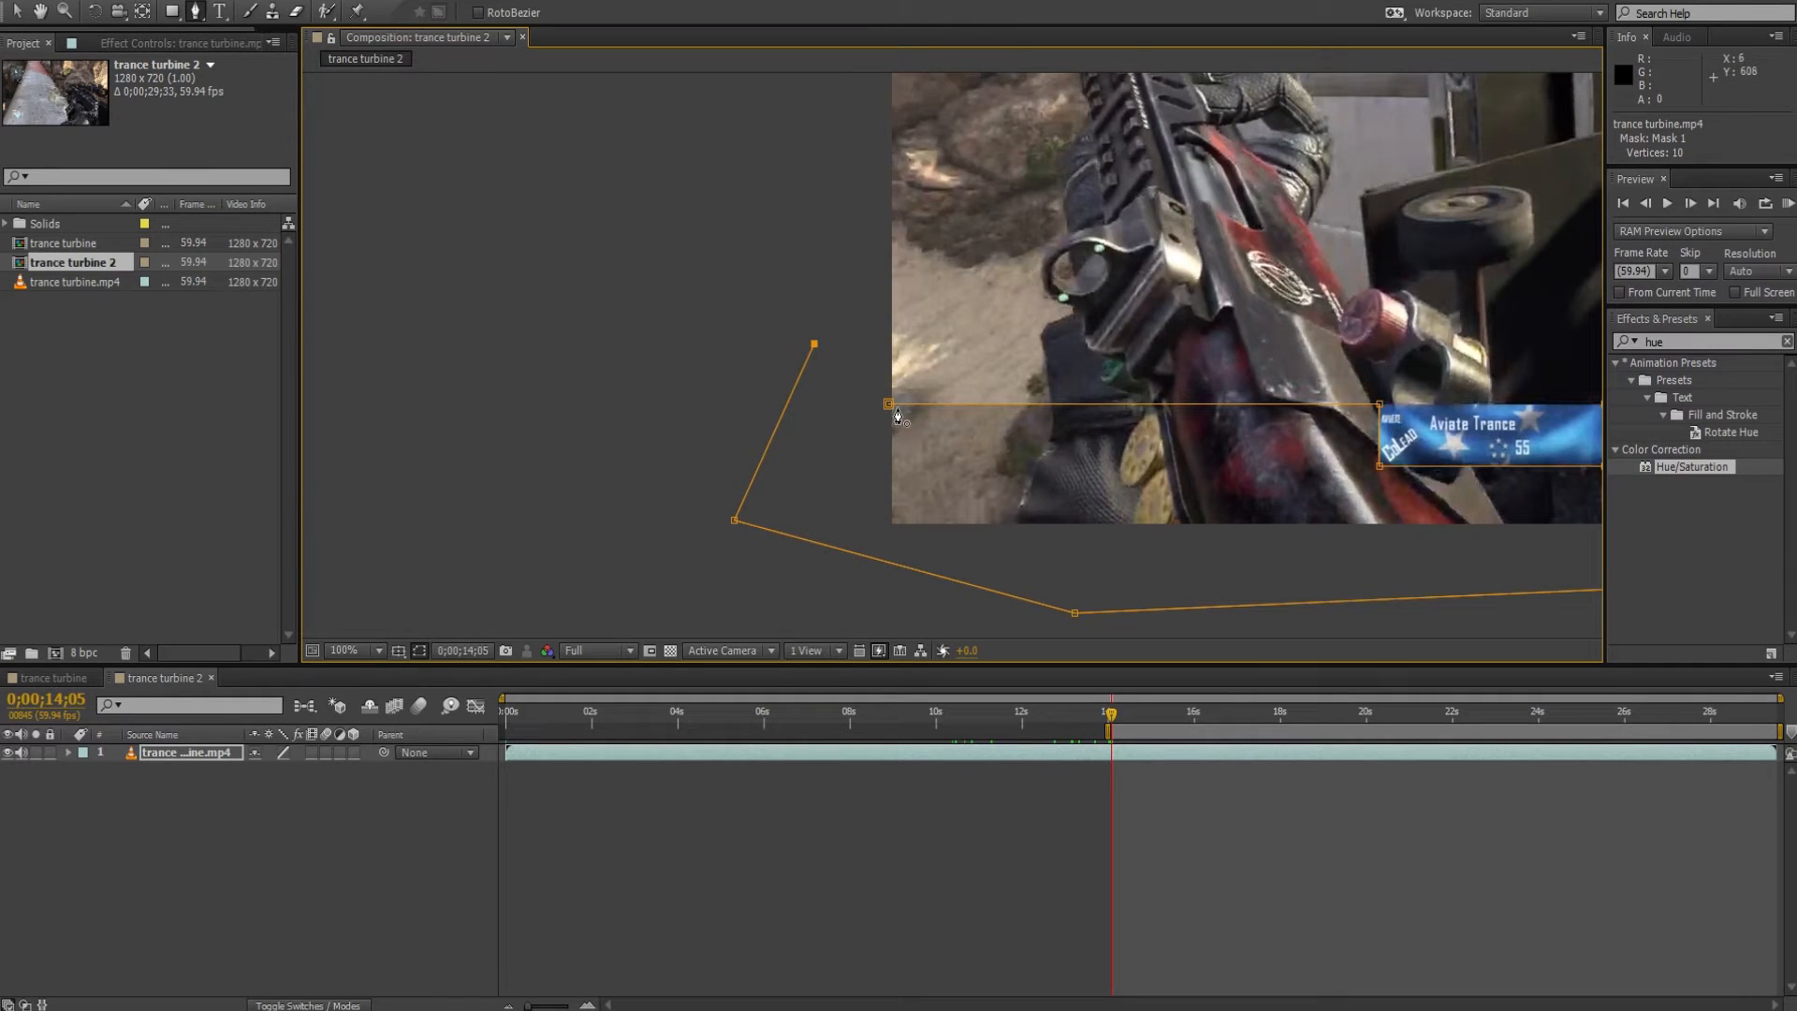
click(888, 405)
key(space)
drag(1372, 590, 946, 465)
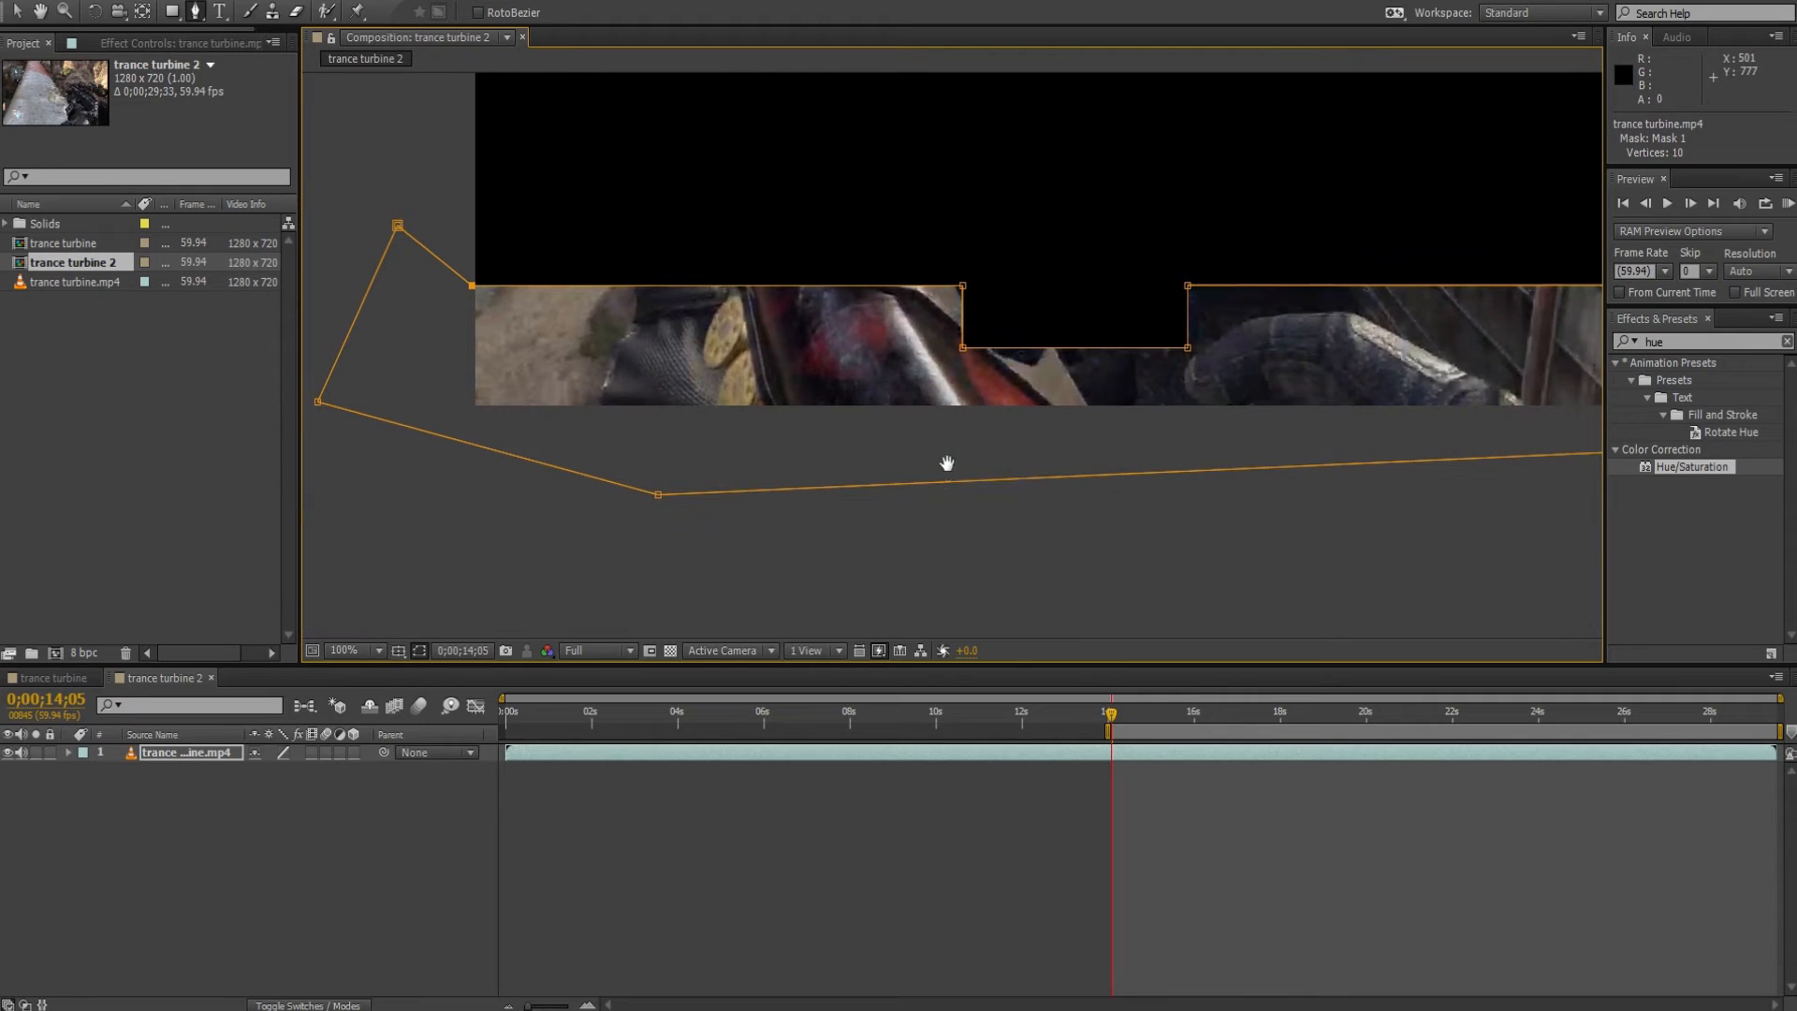
Add another copy of trance turbine.mp4 beneath the masked layer and hide that copy.
drag(88, 274, 892, 733)
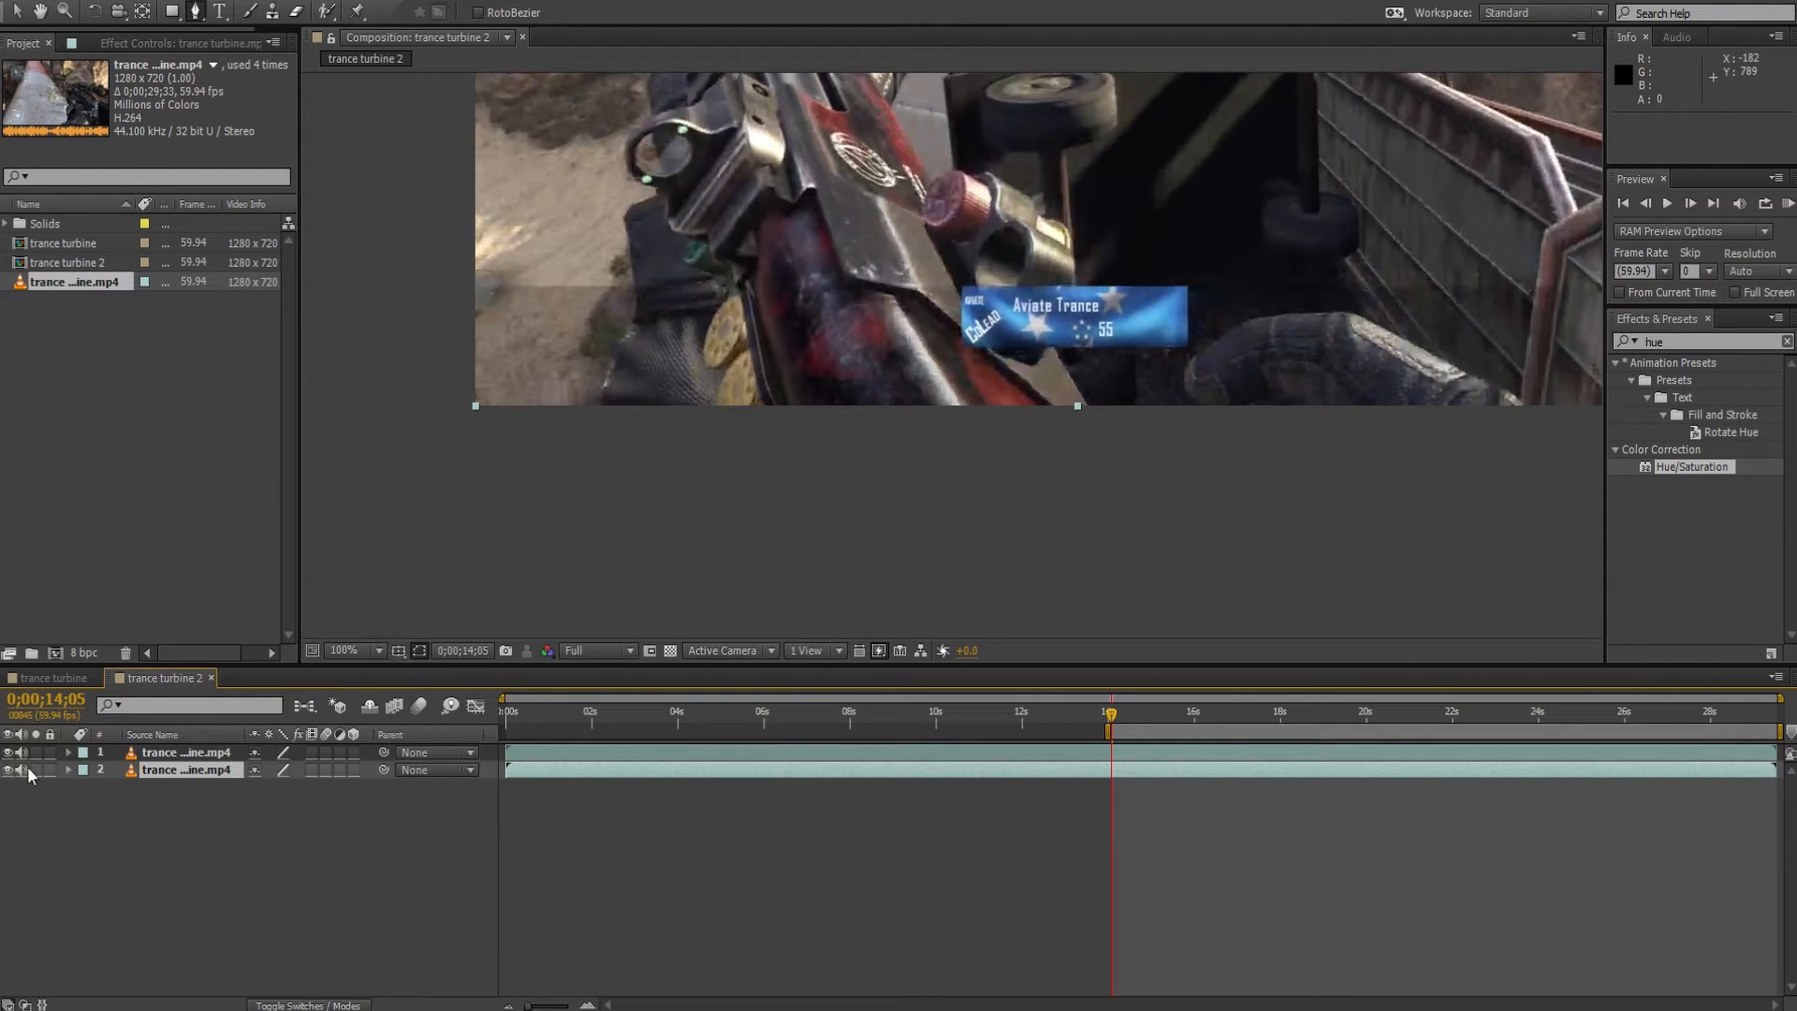
click(183, 771)
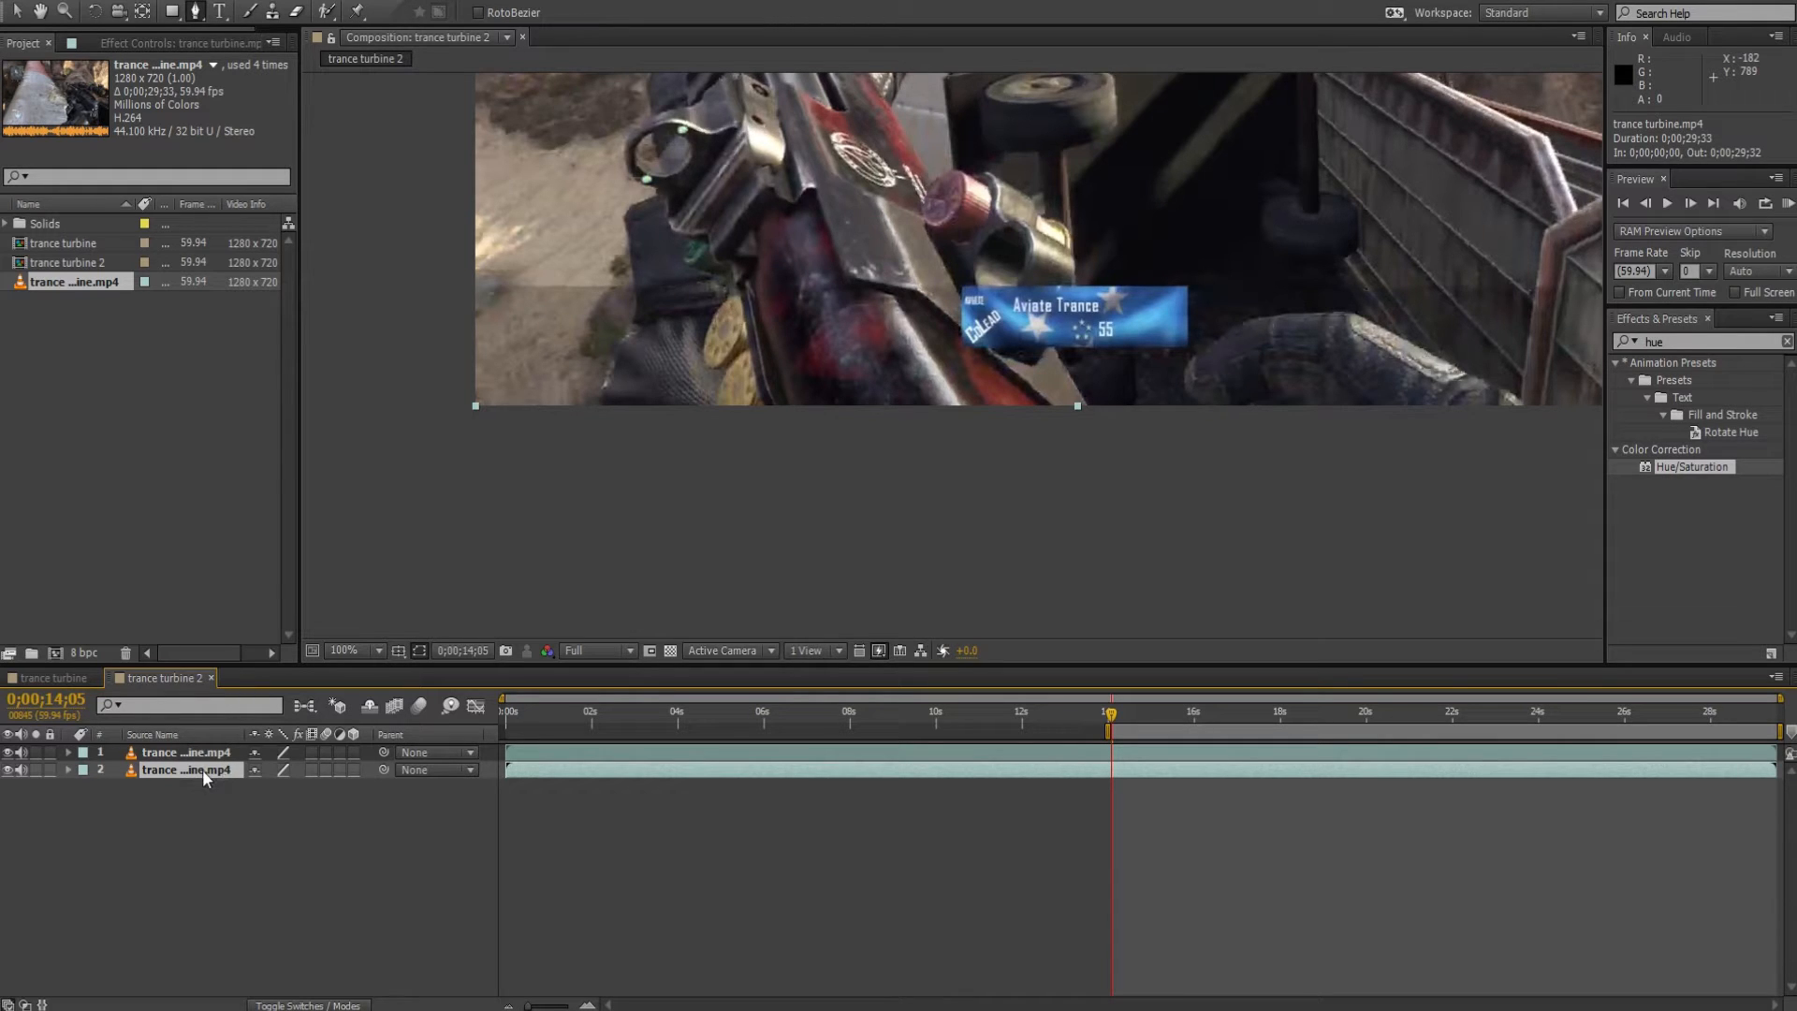
click(234, 753)
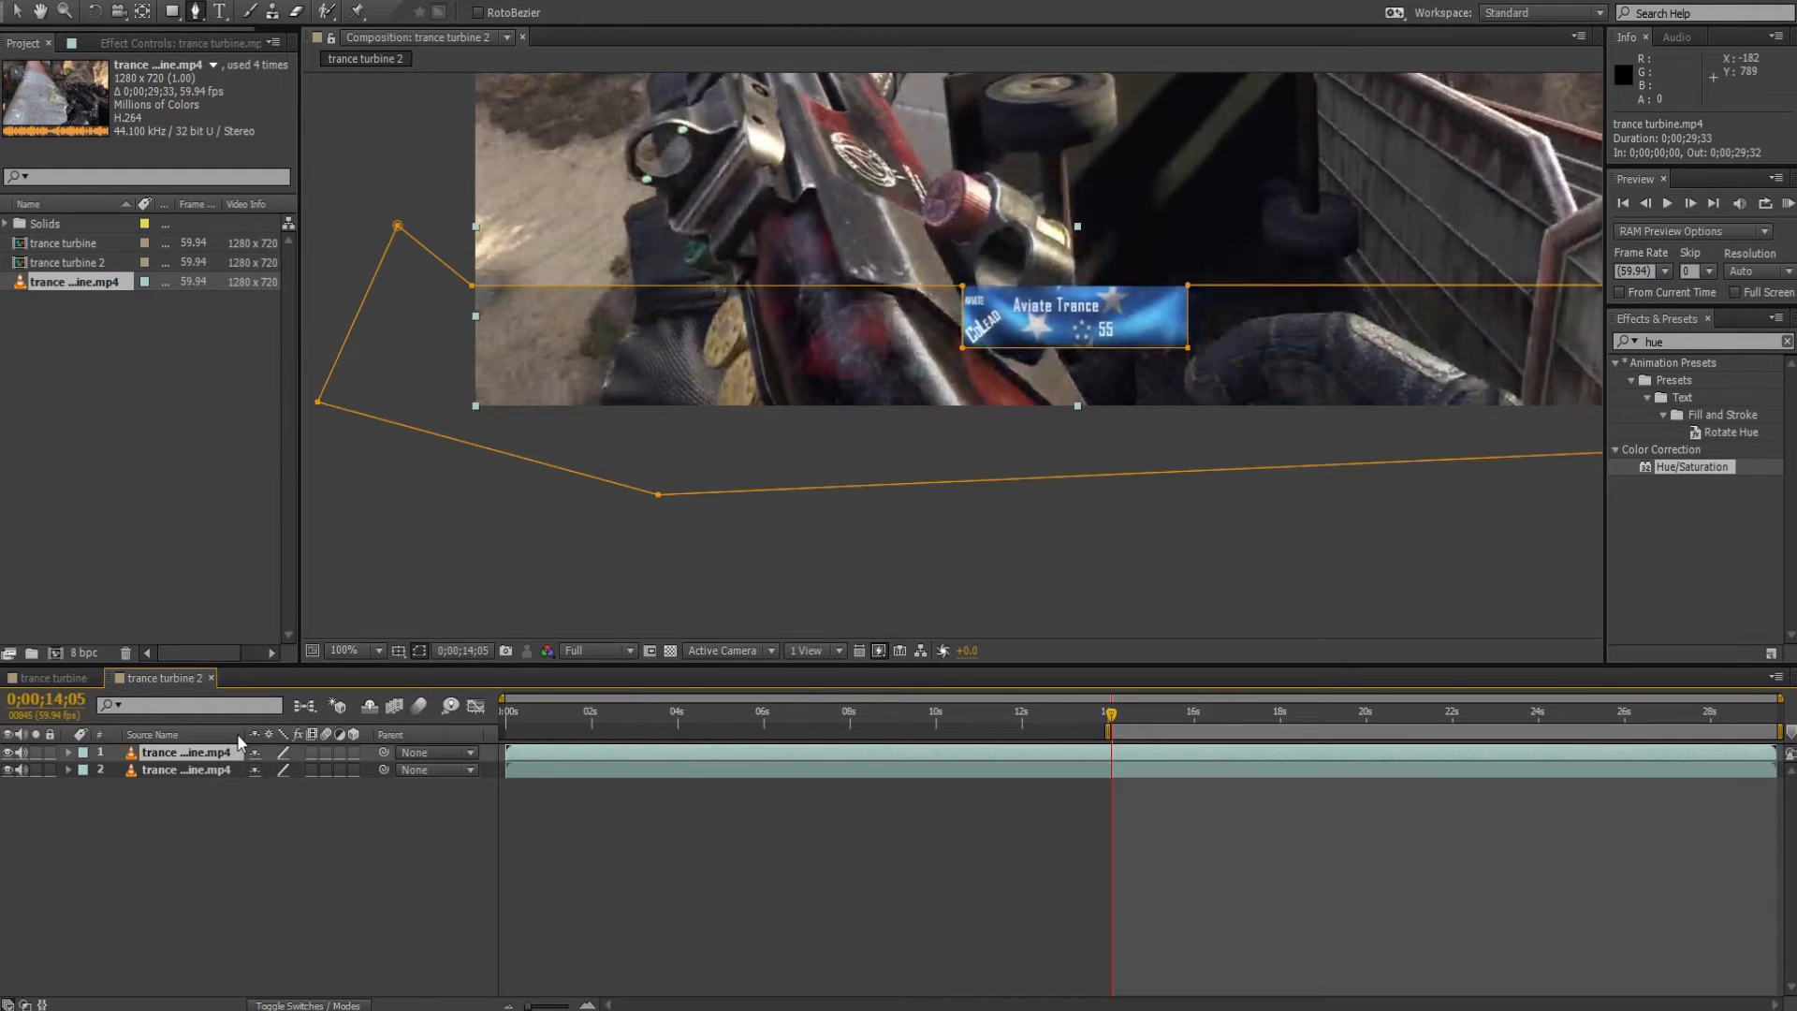
click(6, 770)
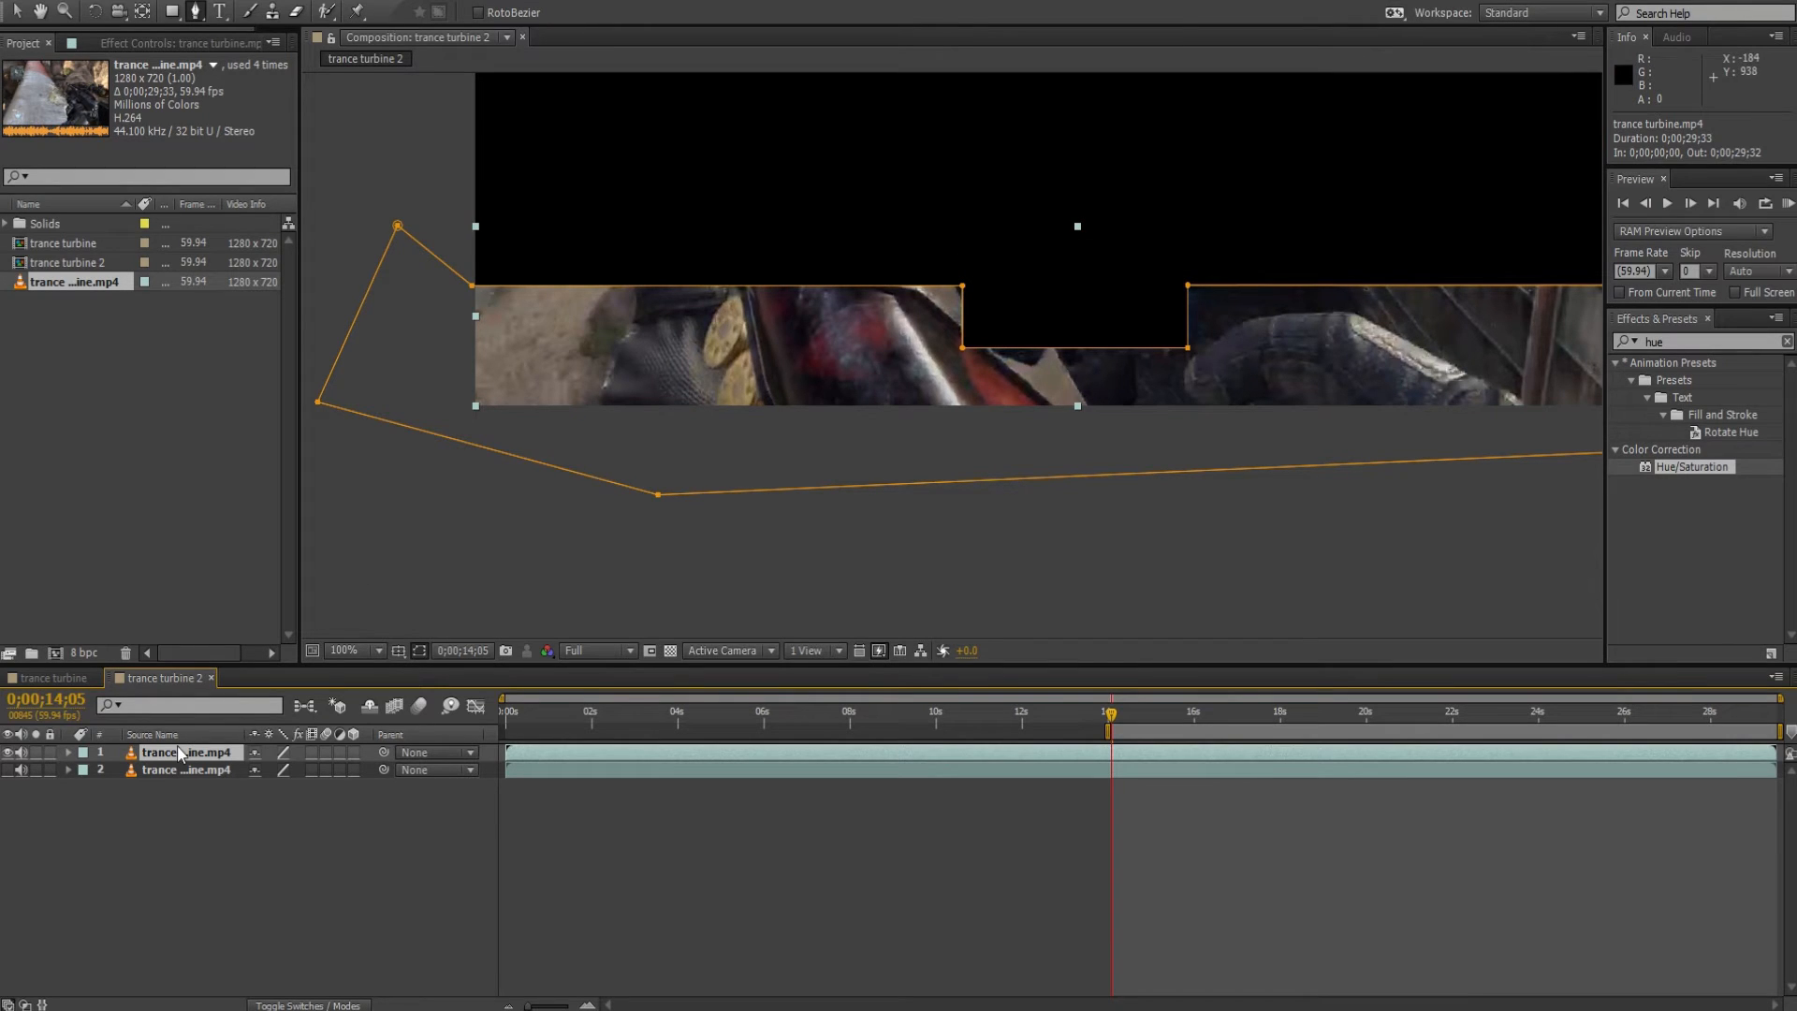
Reveal the masked layer's mask path and rename the layer "mask".
key(m)
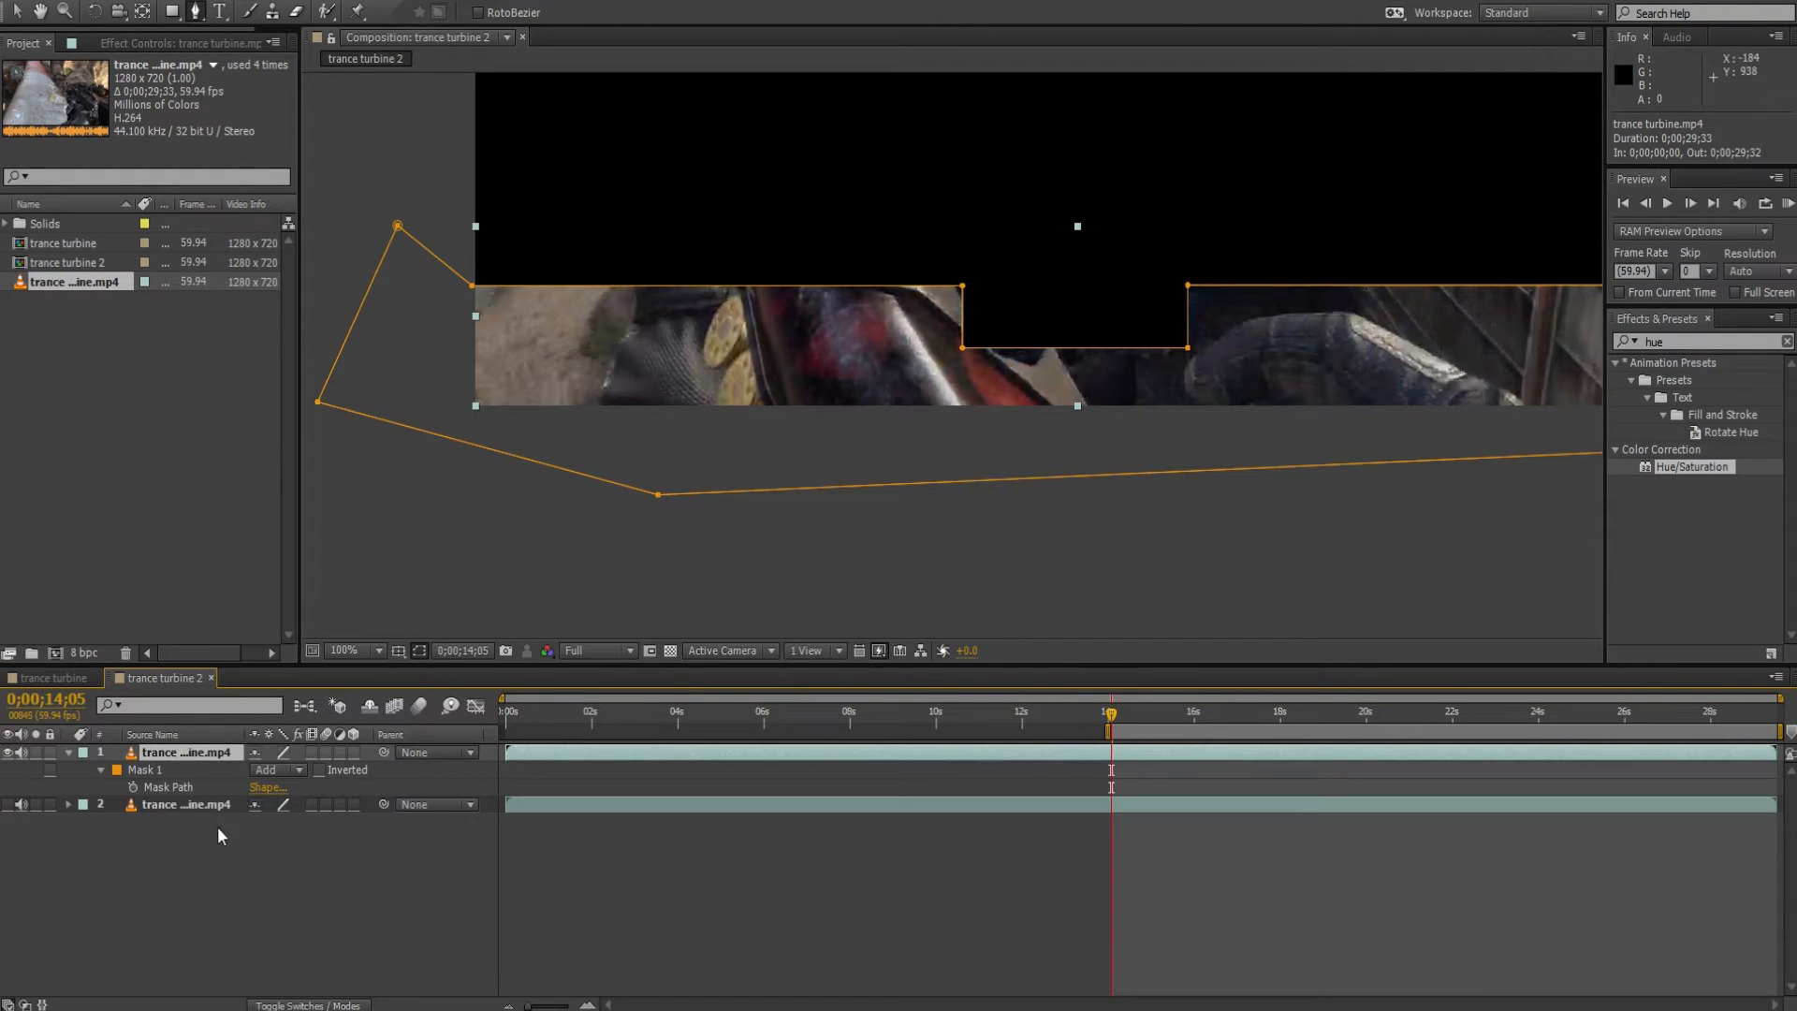
text(mask)
key(Return)
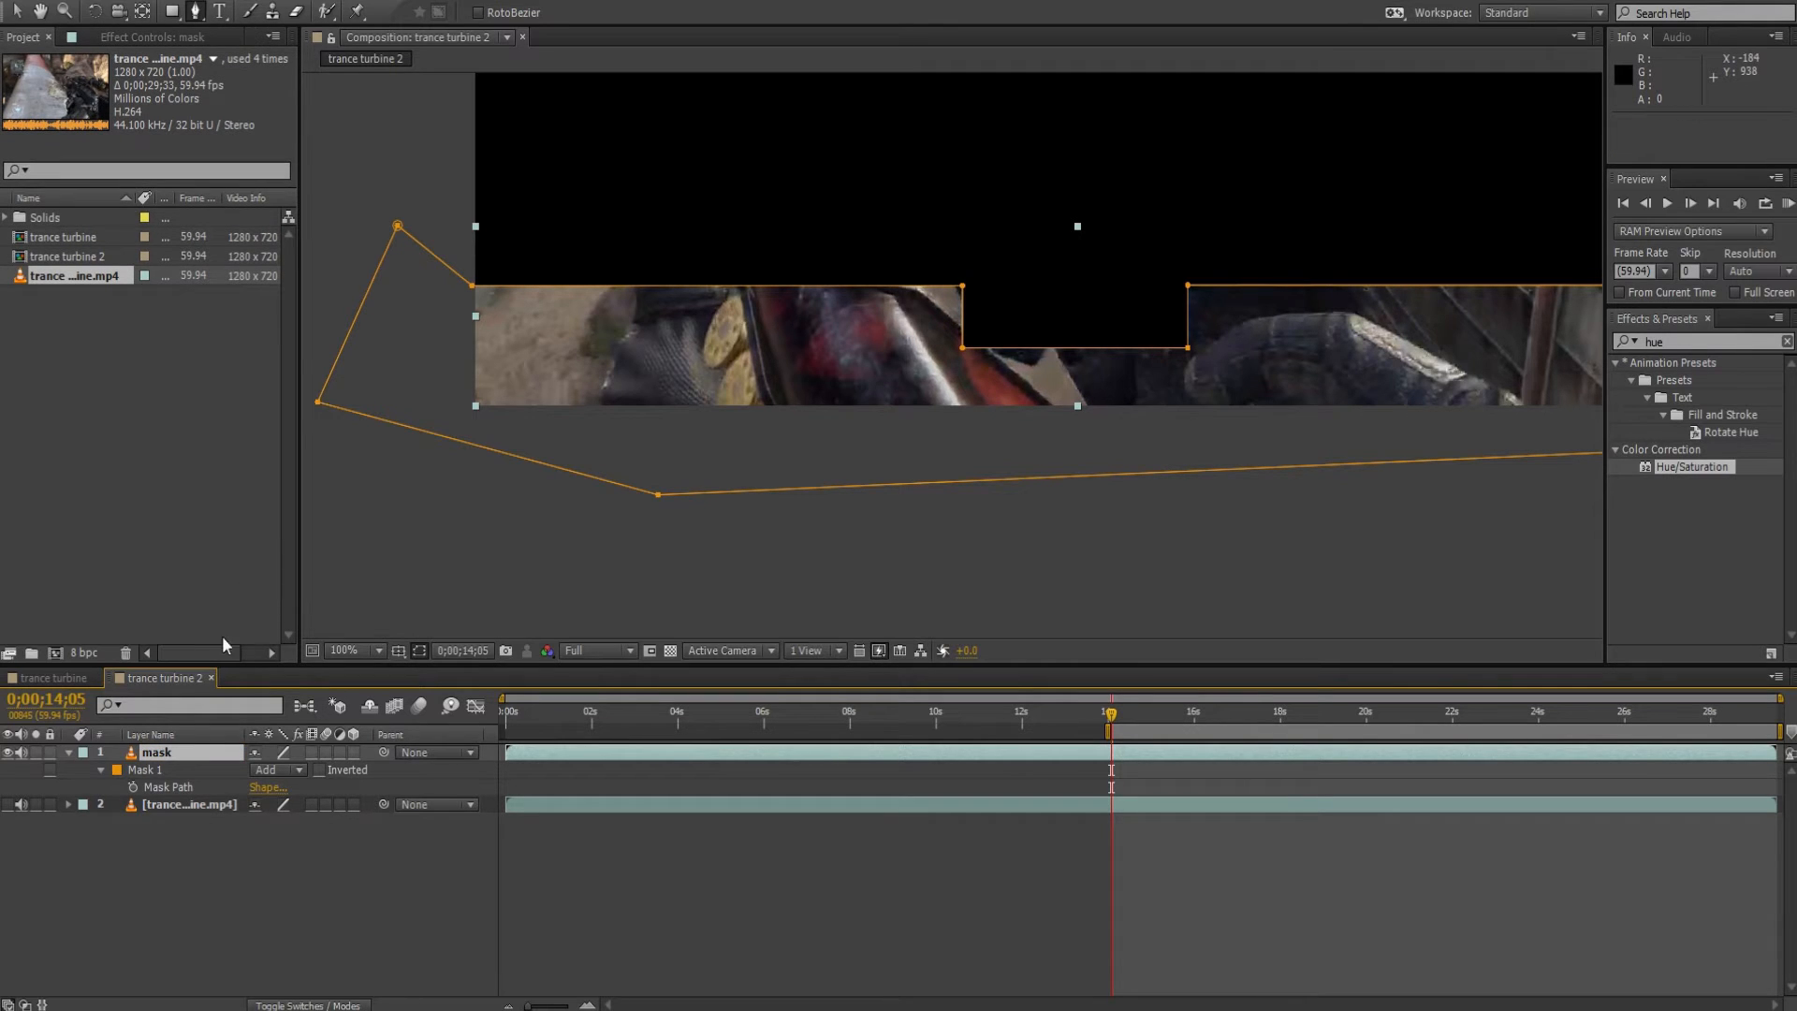
click(296, 769)
click(257, 803)
click(281, 773)
click(296, 814)
Set Mask 1's feather to 5 pixels, then try 112 pixels and undo that change.
click(101, 770)
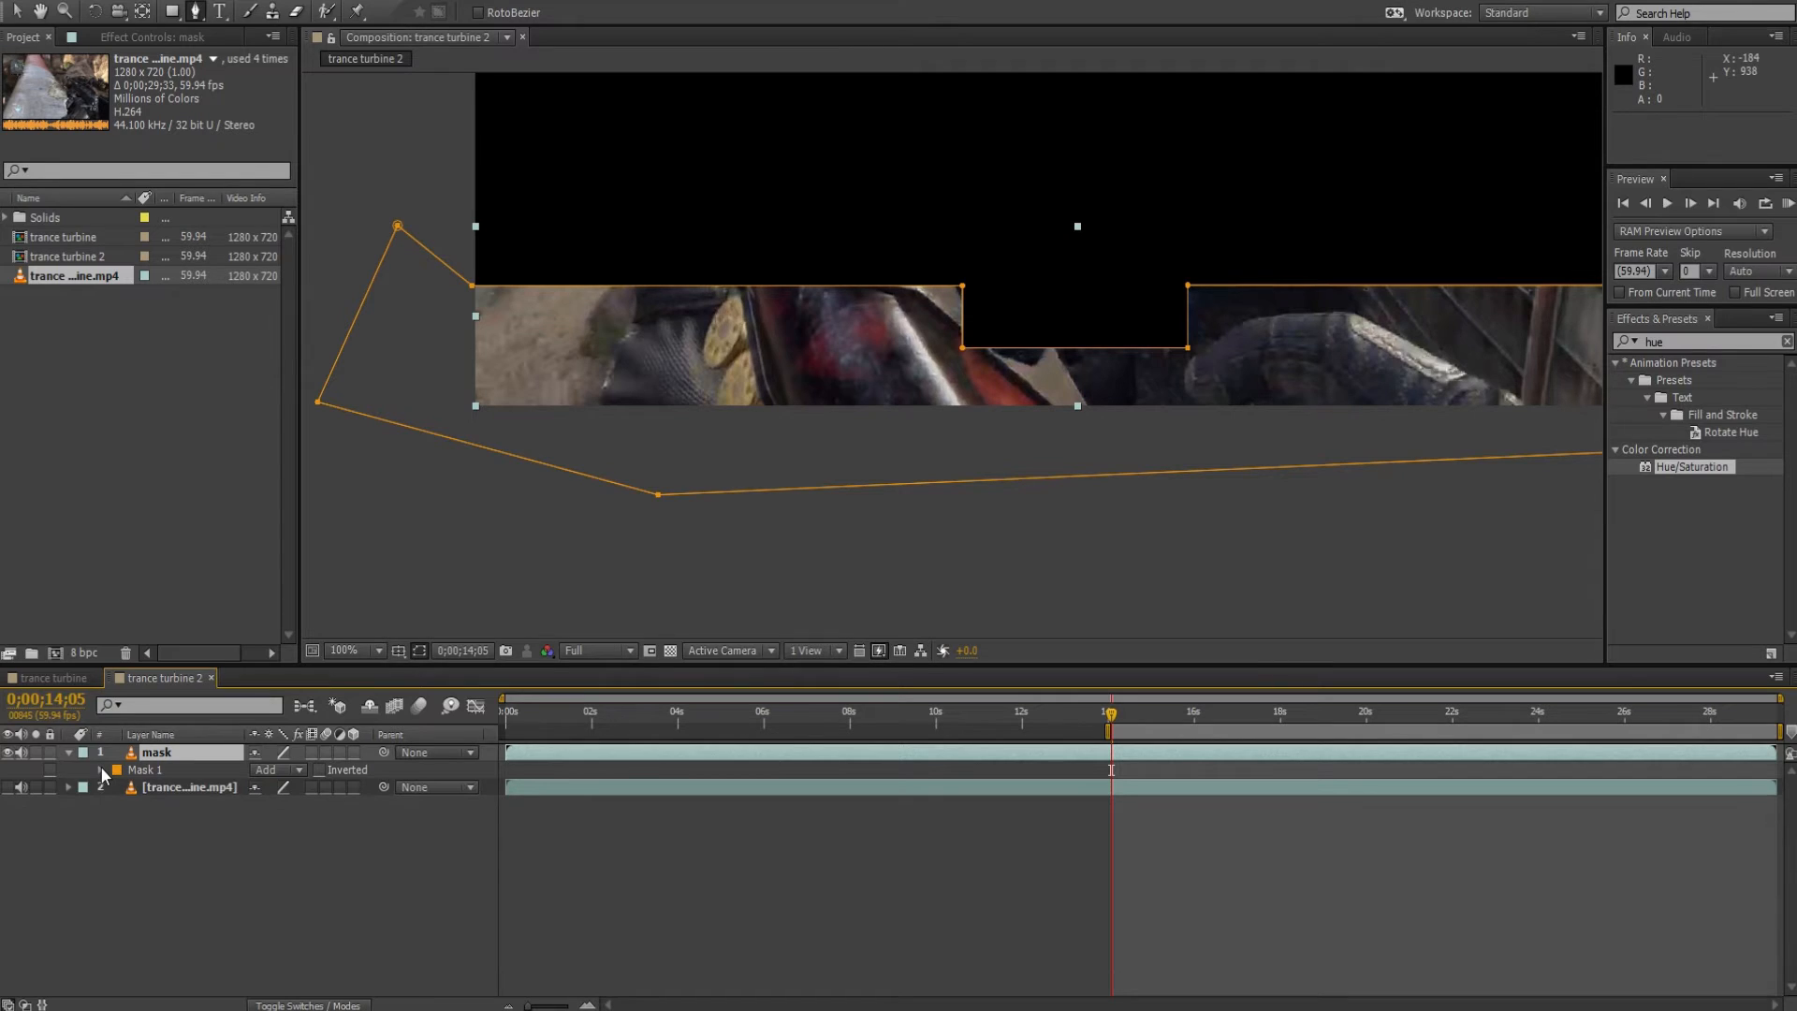
click(100, 769)
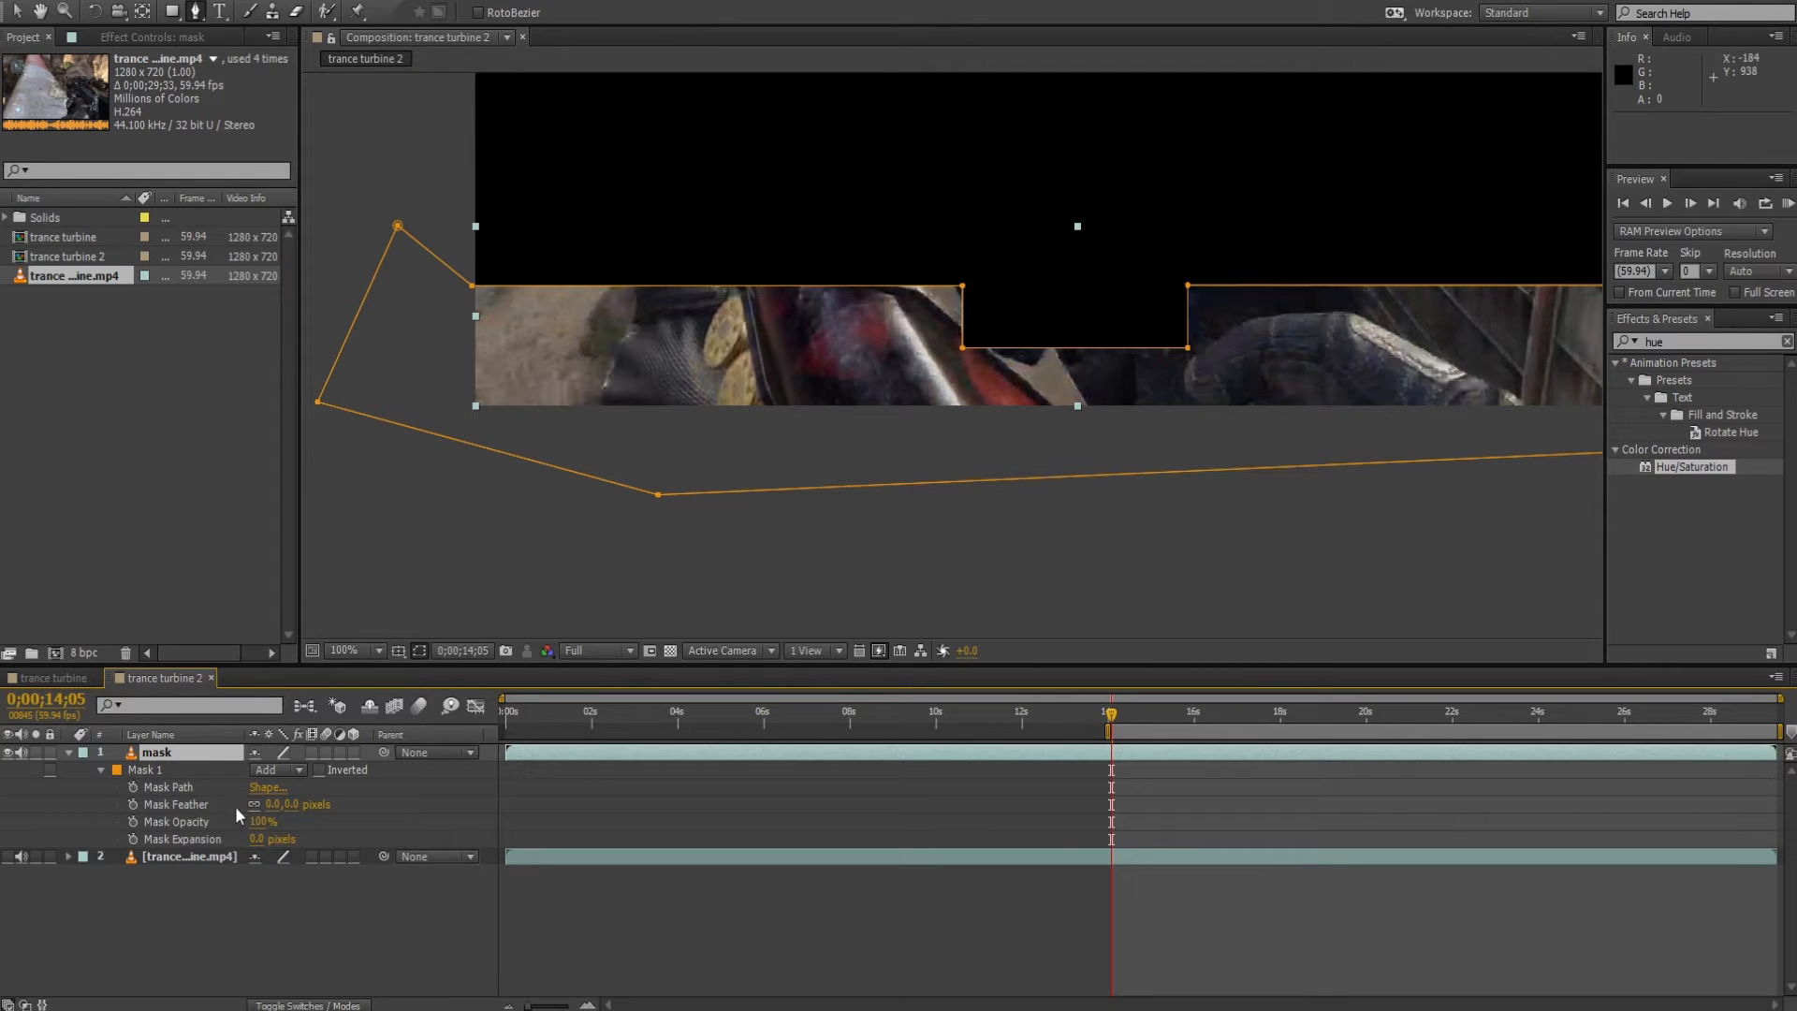
click(271, 804)
text(5)
key(Return)
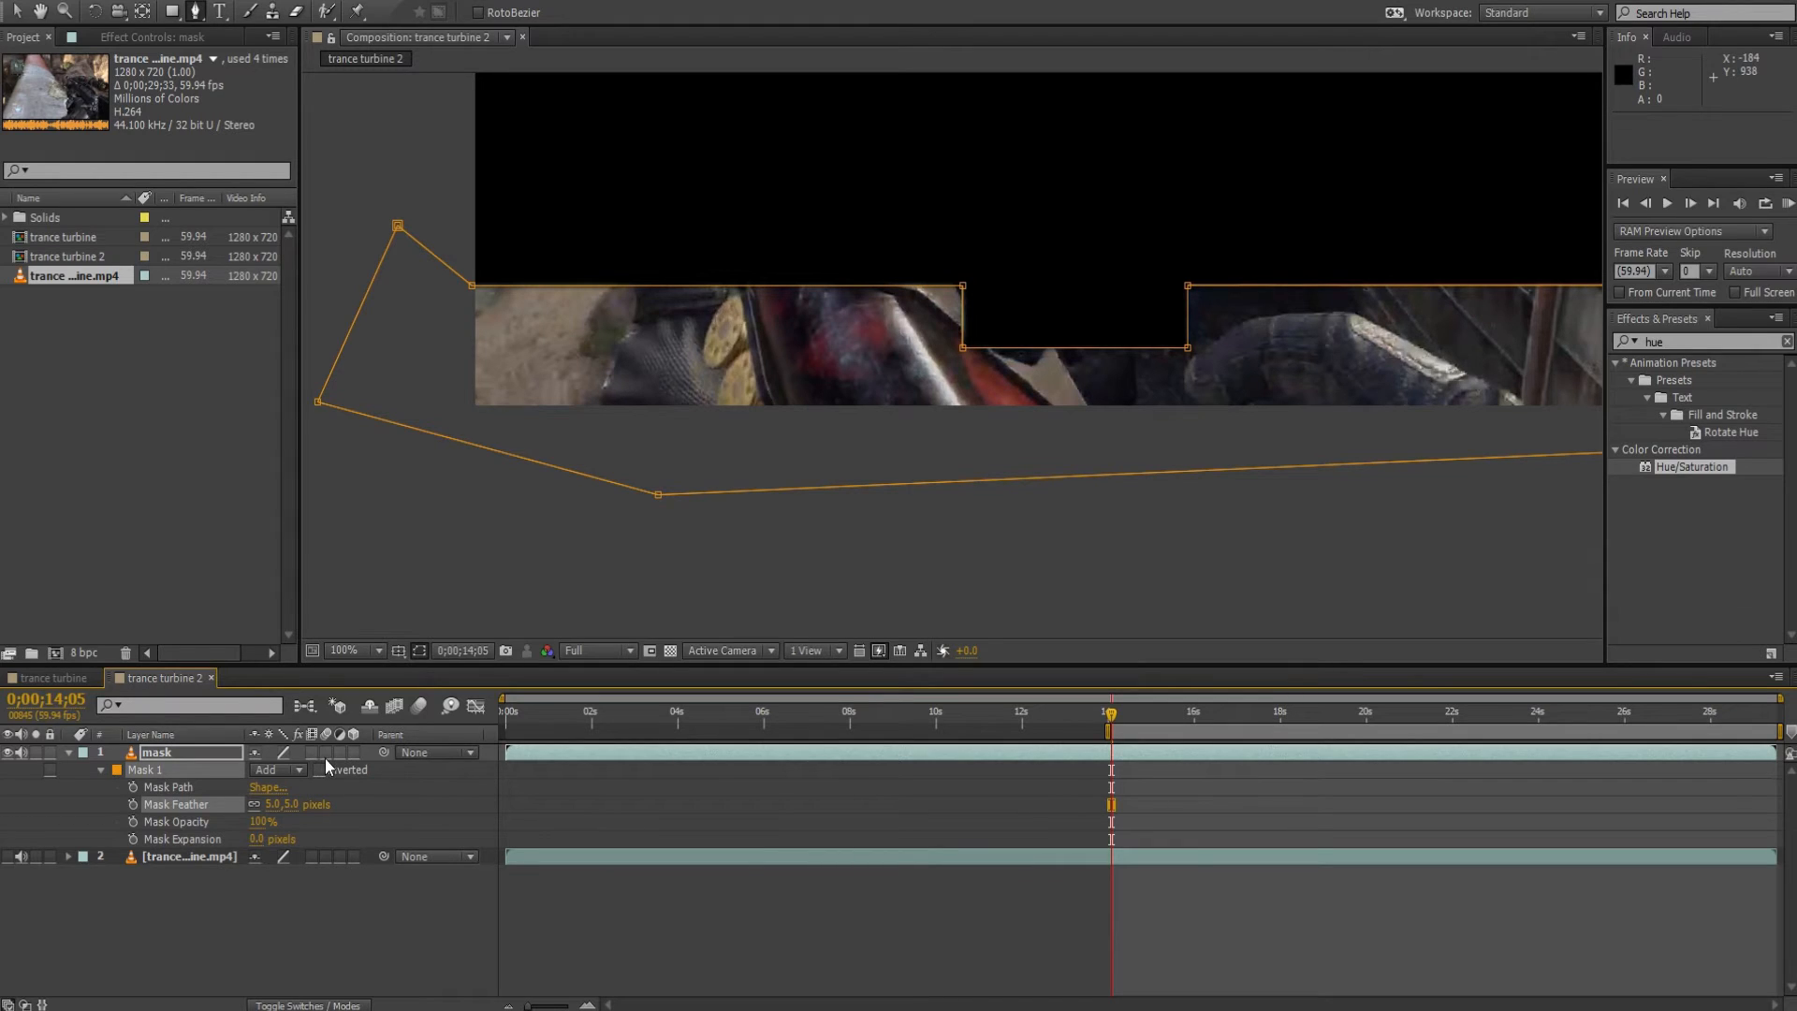
drag(274, 812, 359, 789)
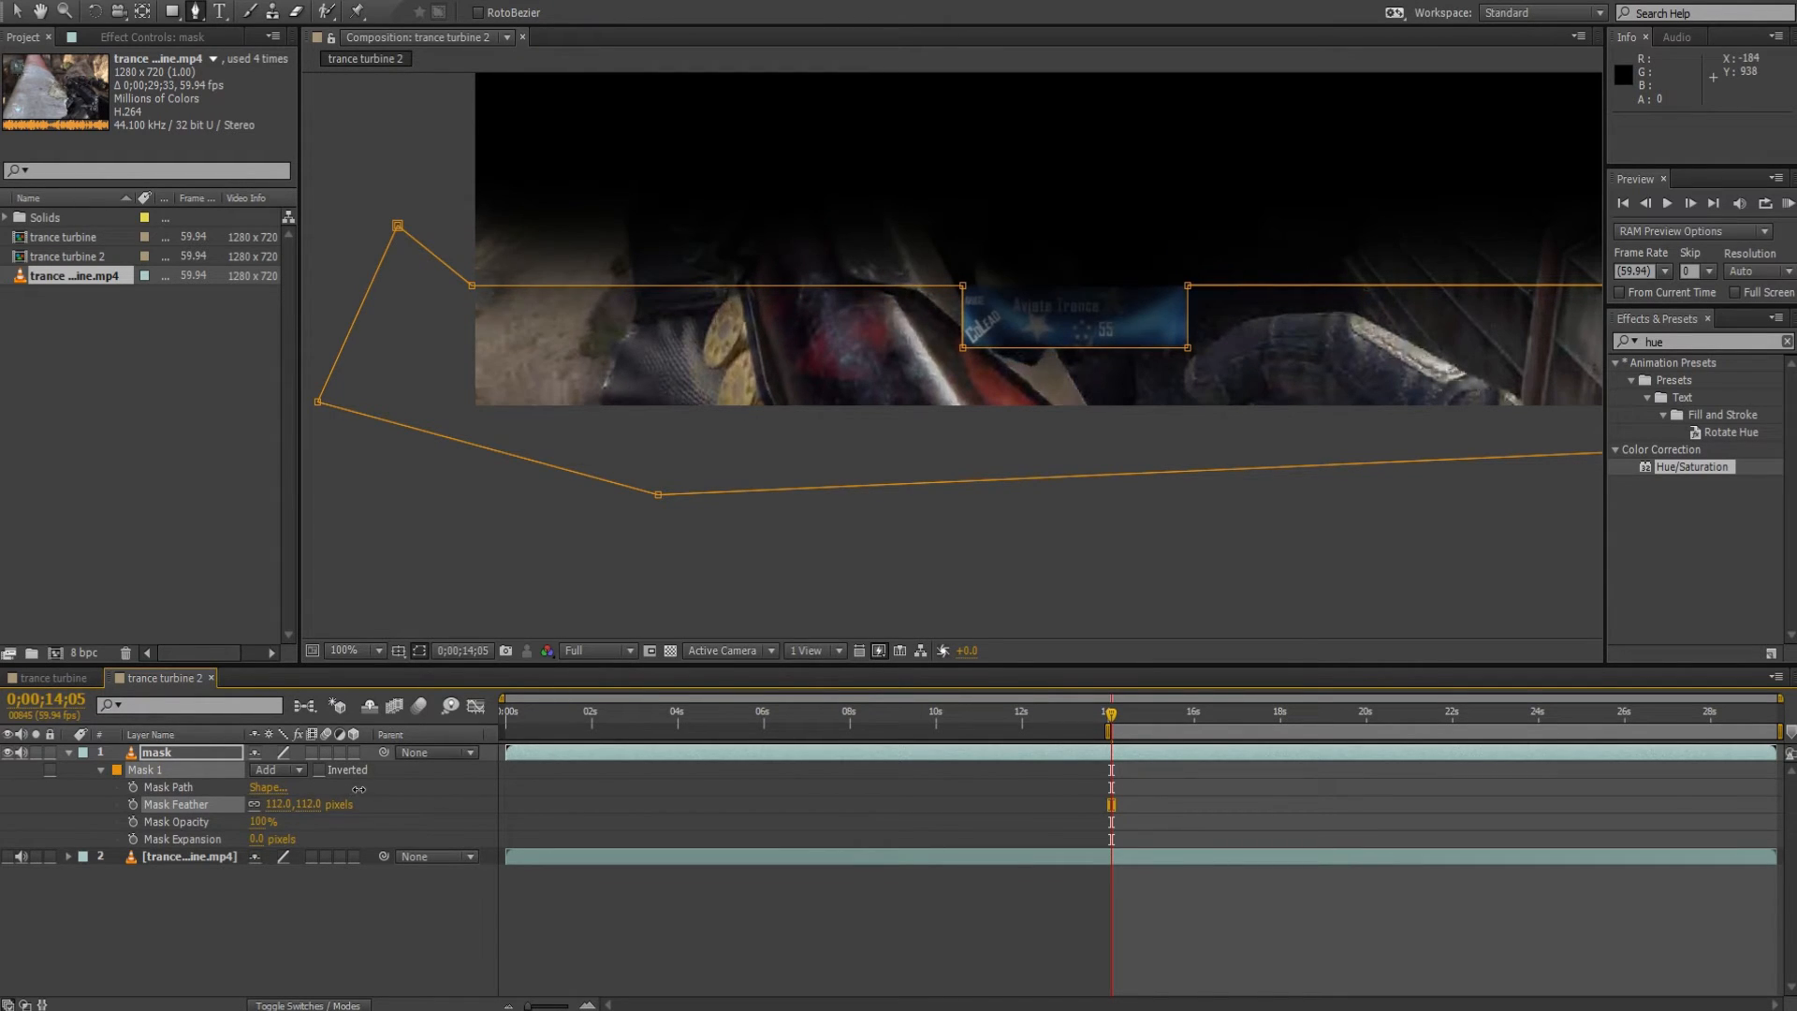
key(ctrl+z)
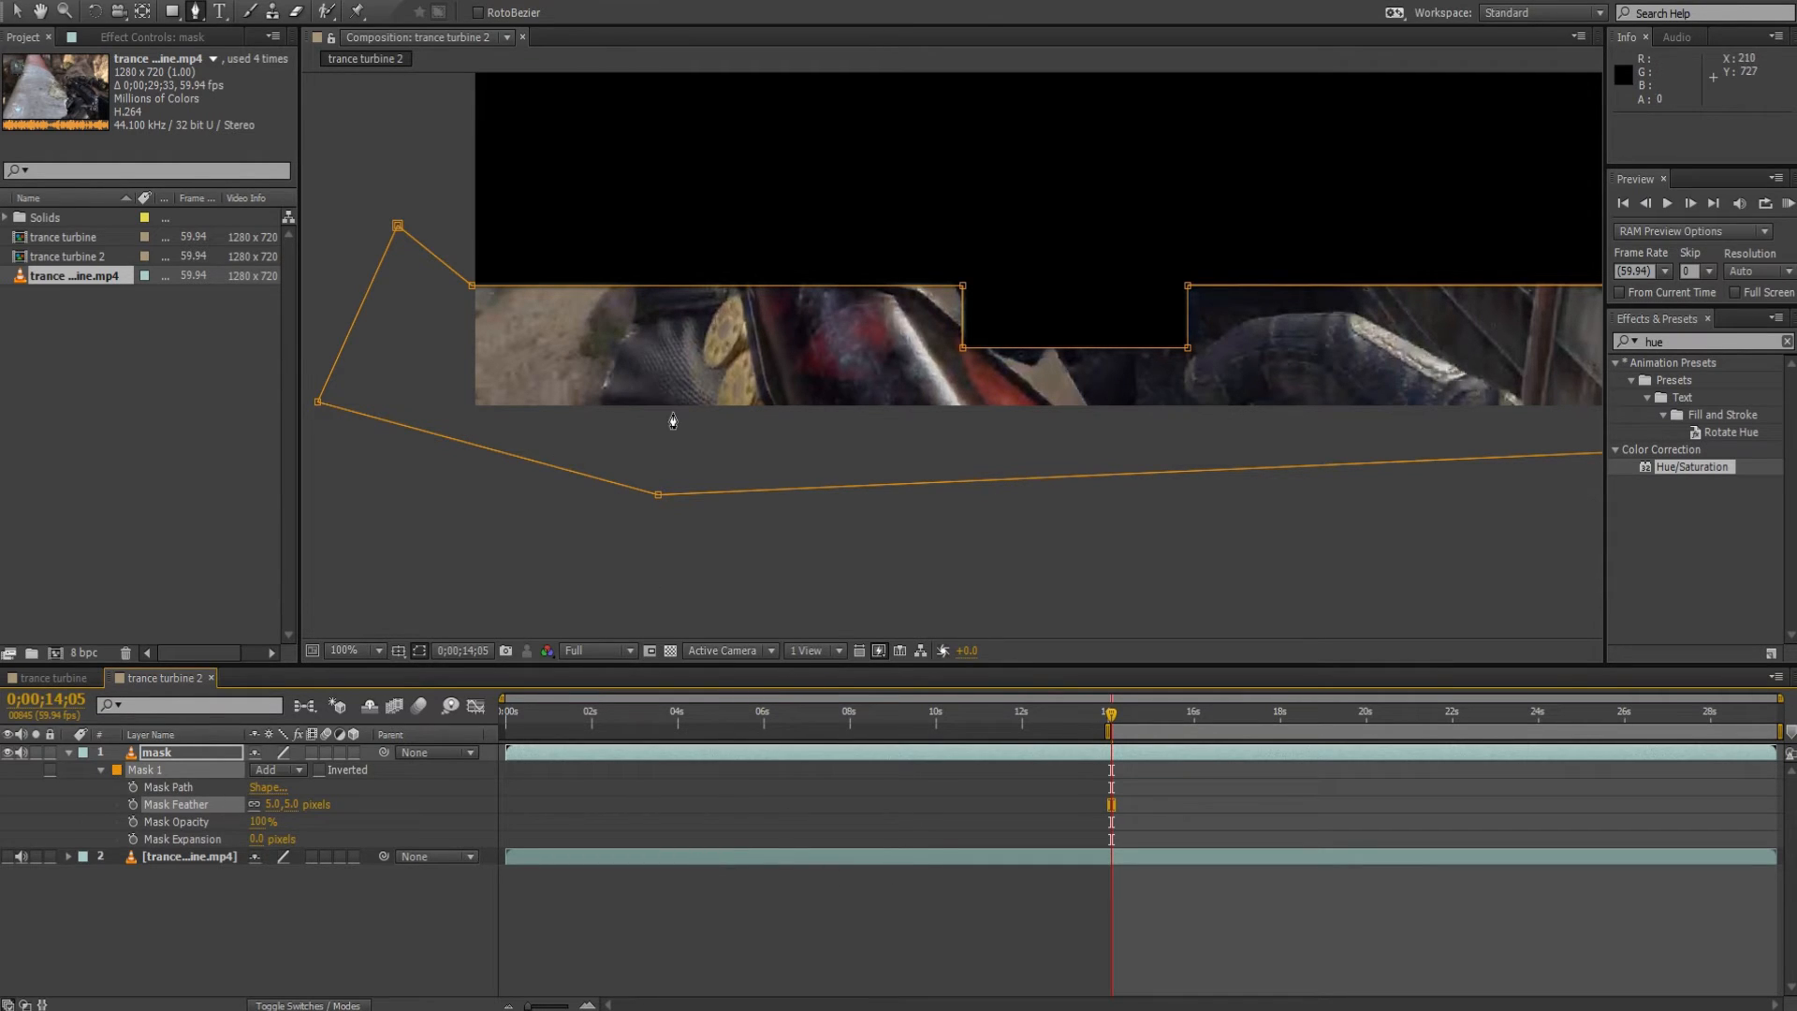
Make the unmasked footage layer beneath the mask layer visible again.
drag(673, 421, 629, 525)
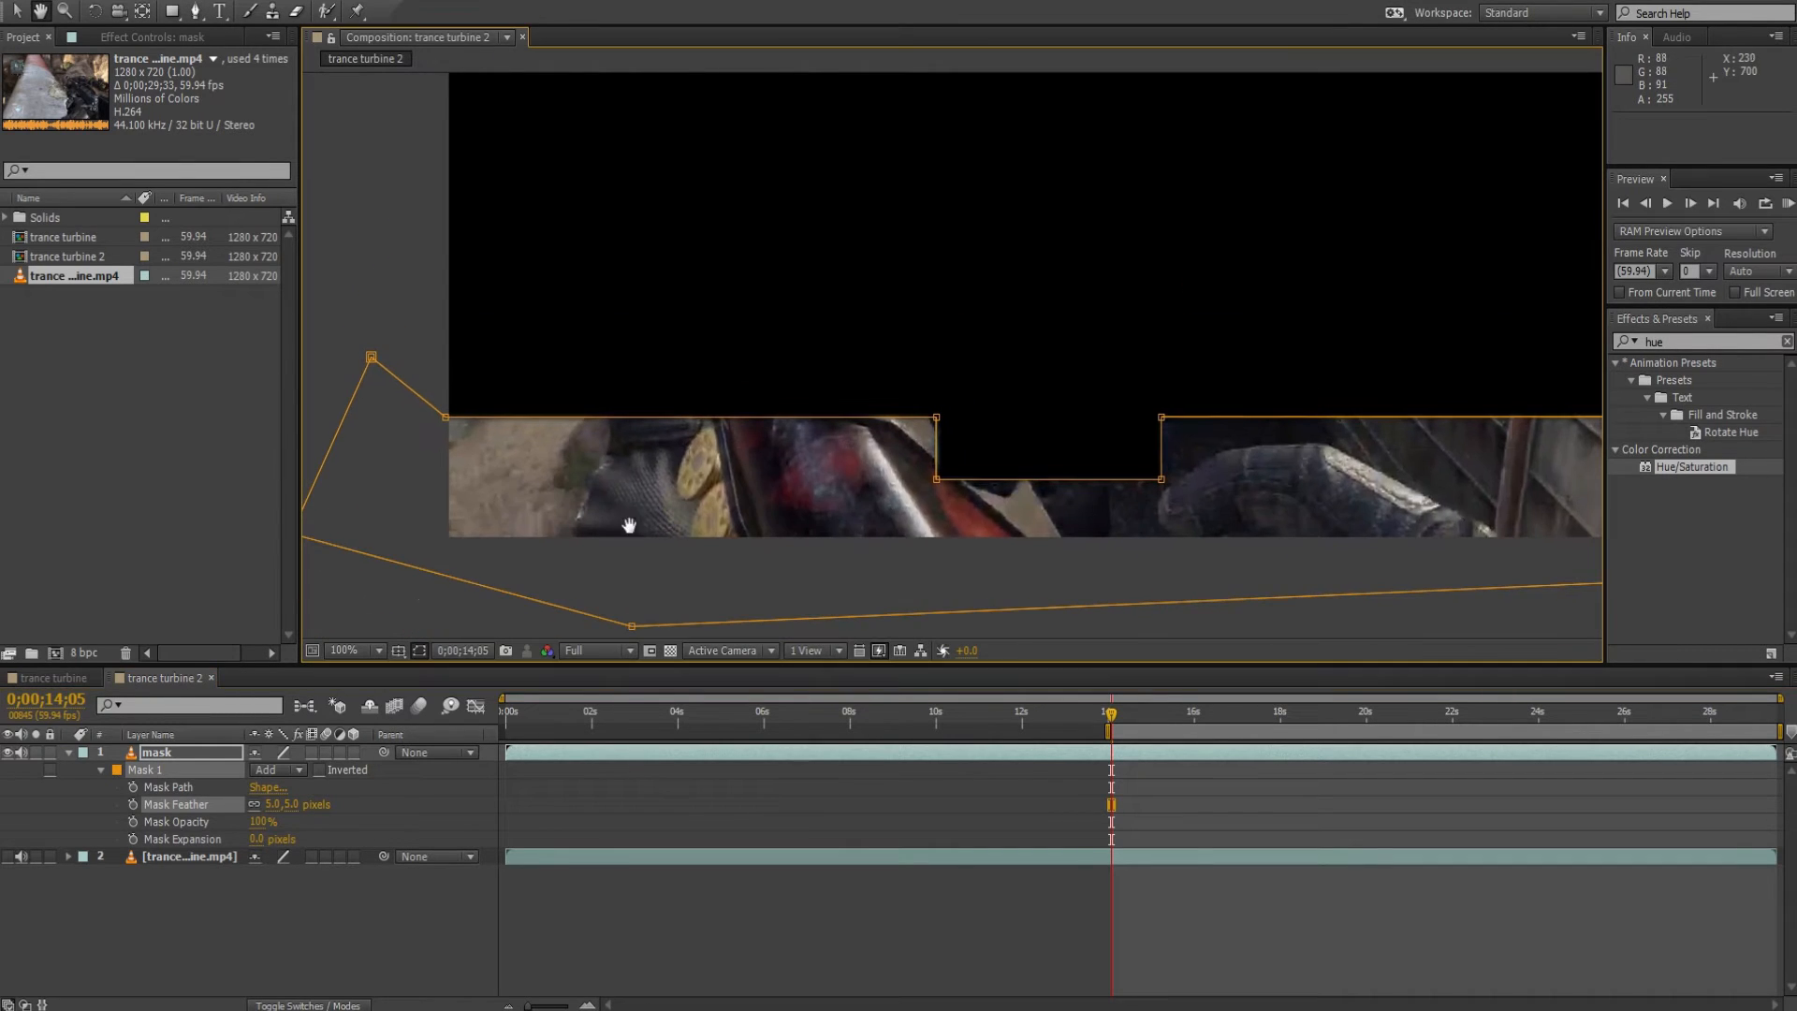
key(v)
click(8, 856)
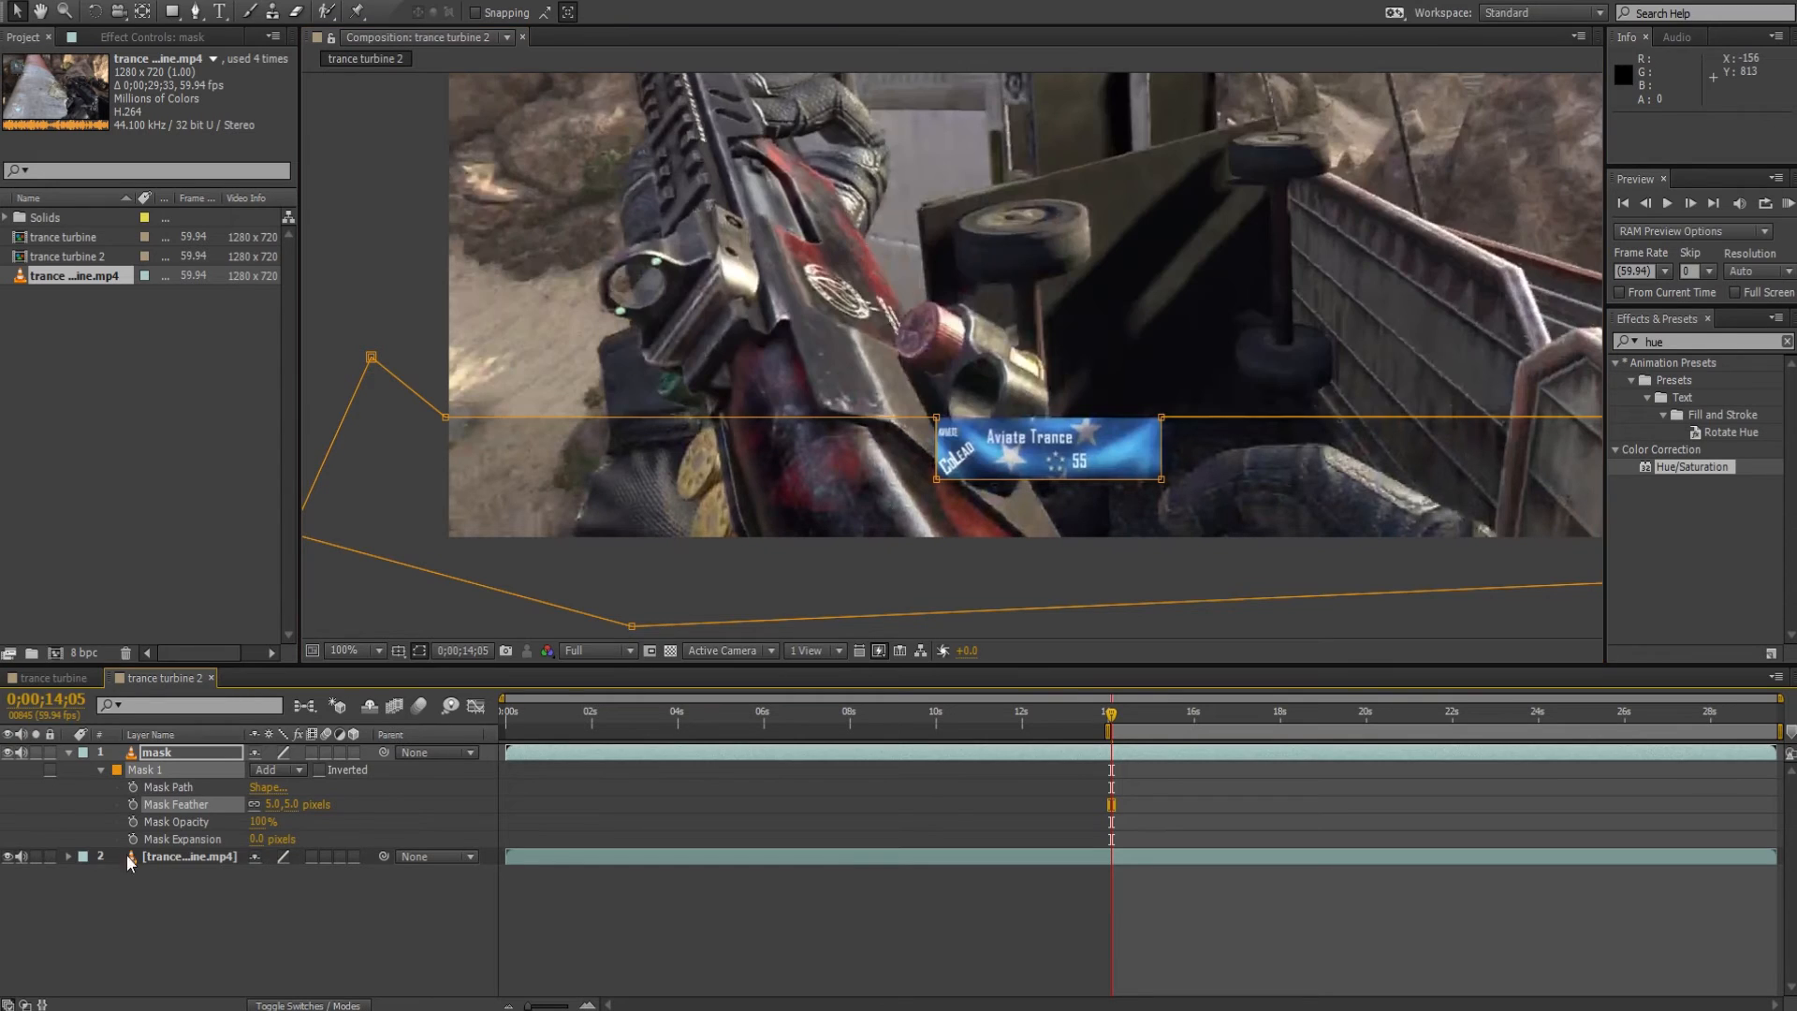
click(178, 859)
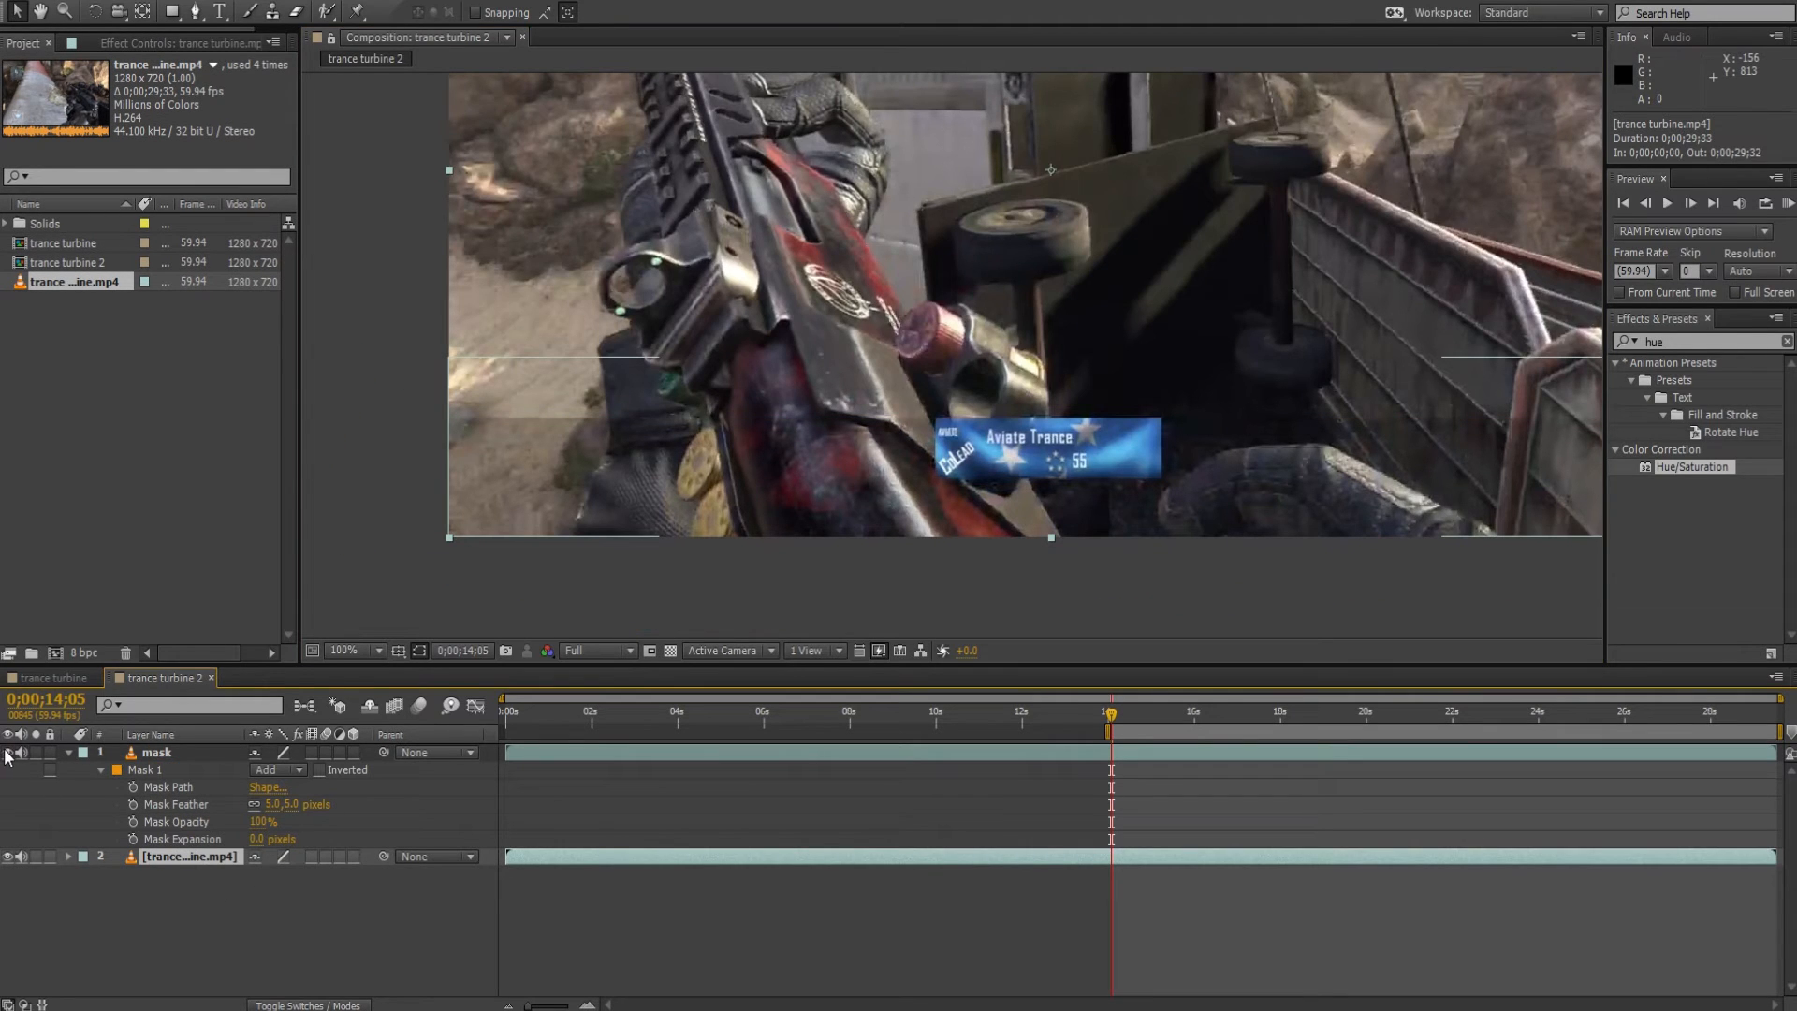
Start a second pen mask on the mask layer, tracing the upper killcam bar's lower edge and continuing above the frame's right corner.
click(157, 753)
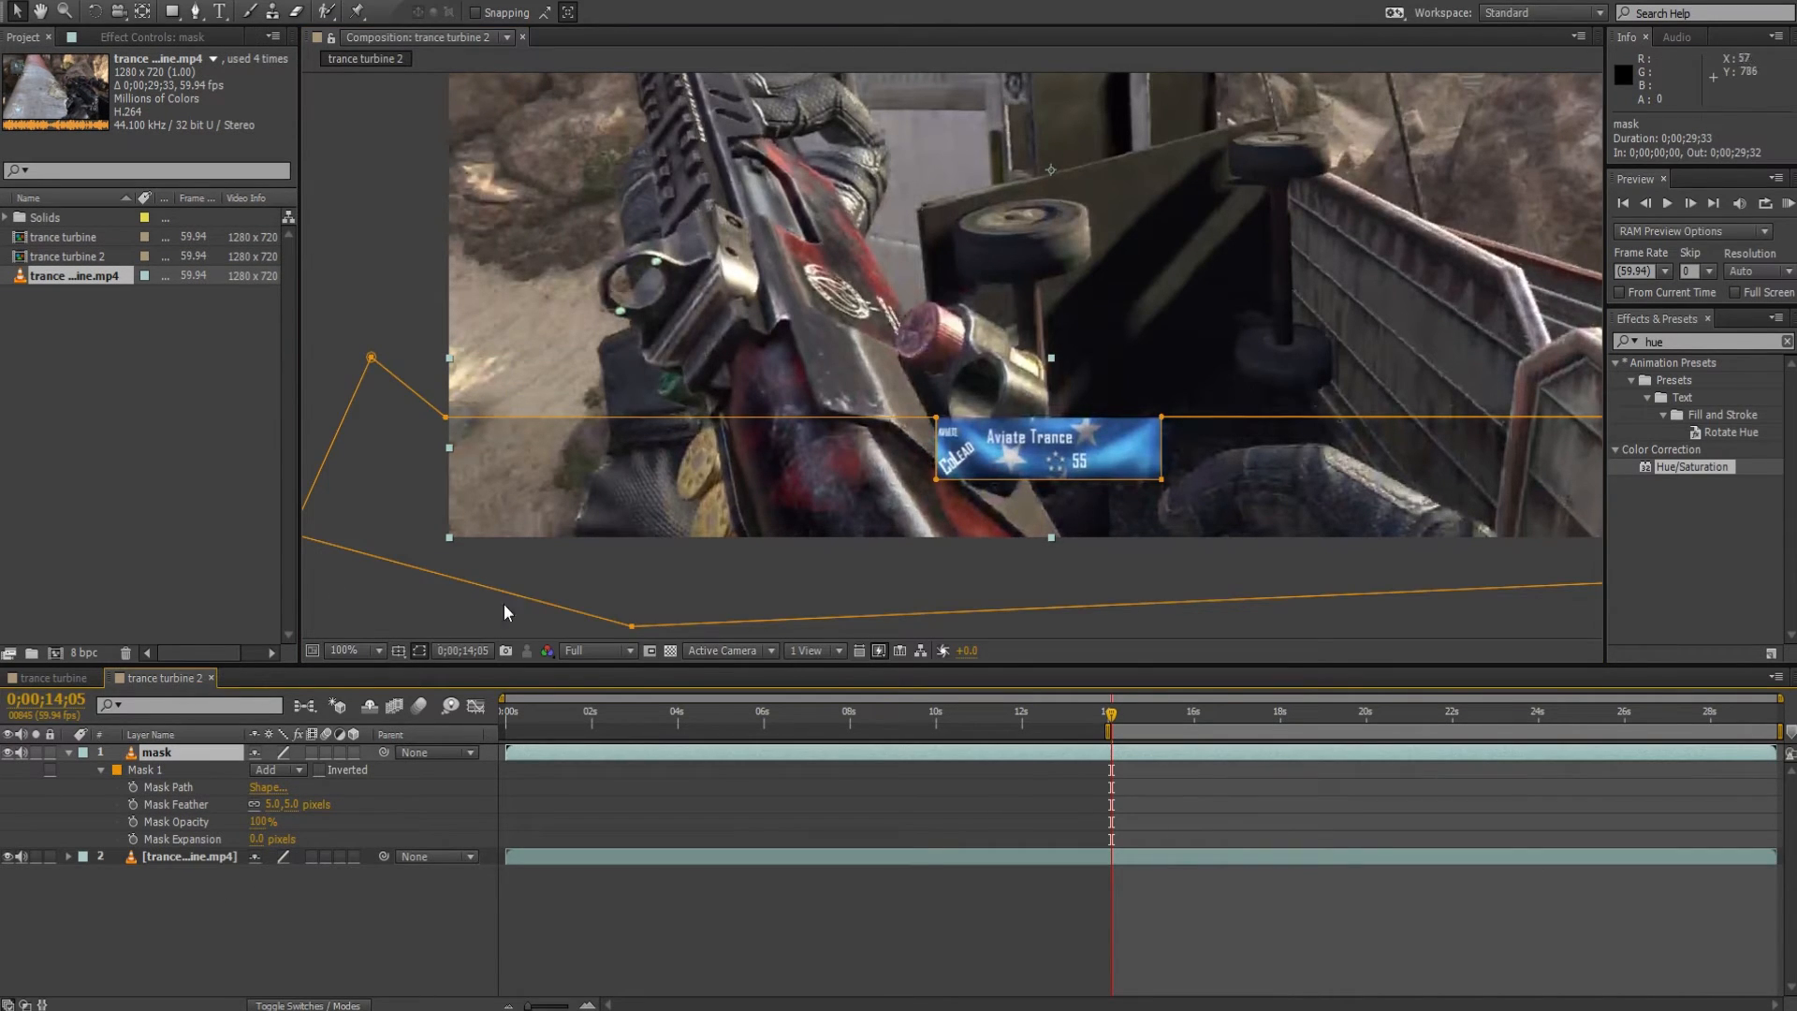
key(space)
drag(678, 397, 769, 766)
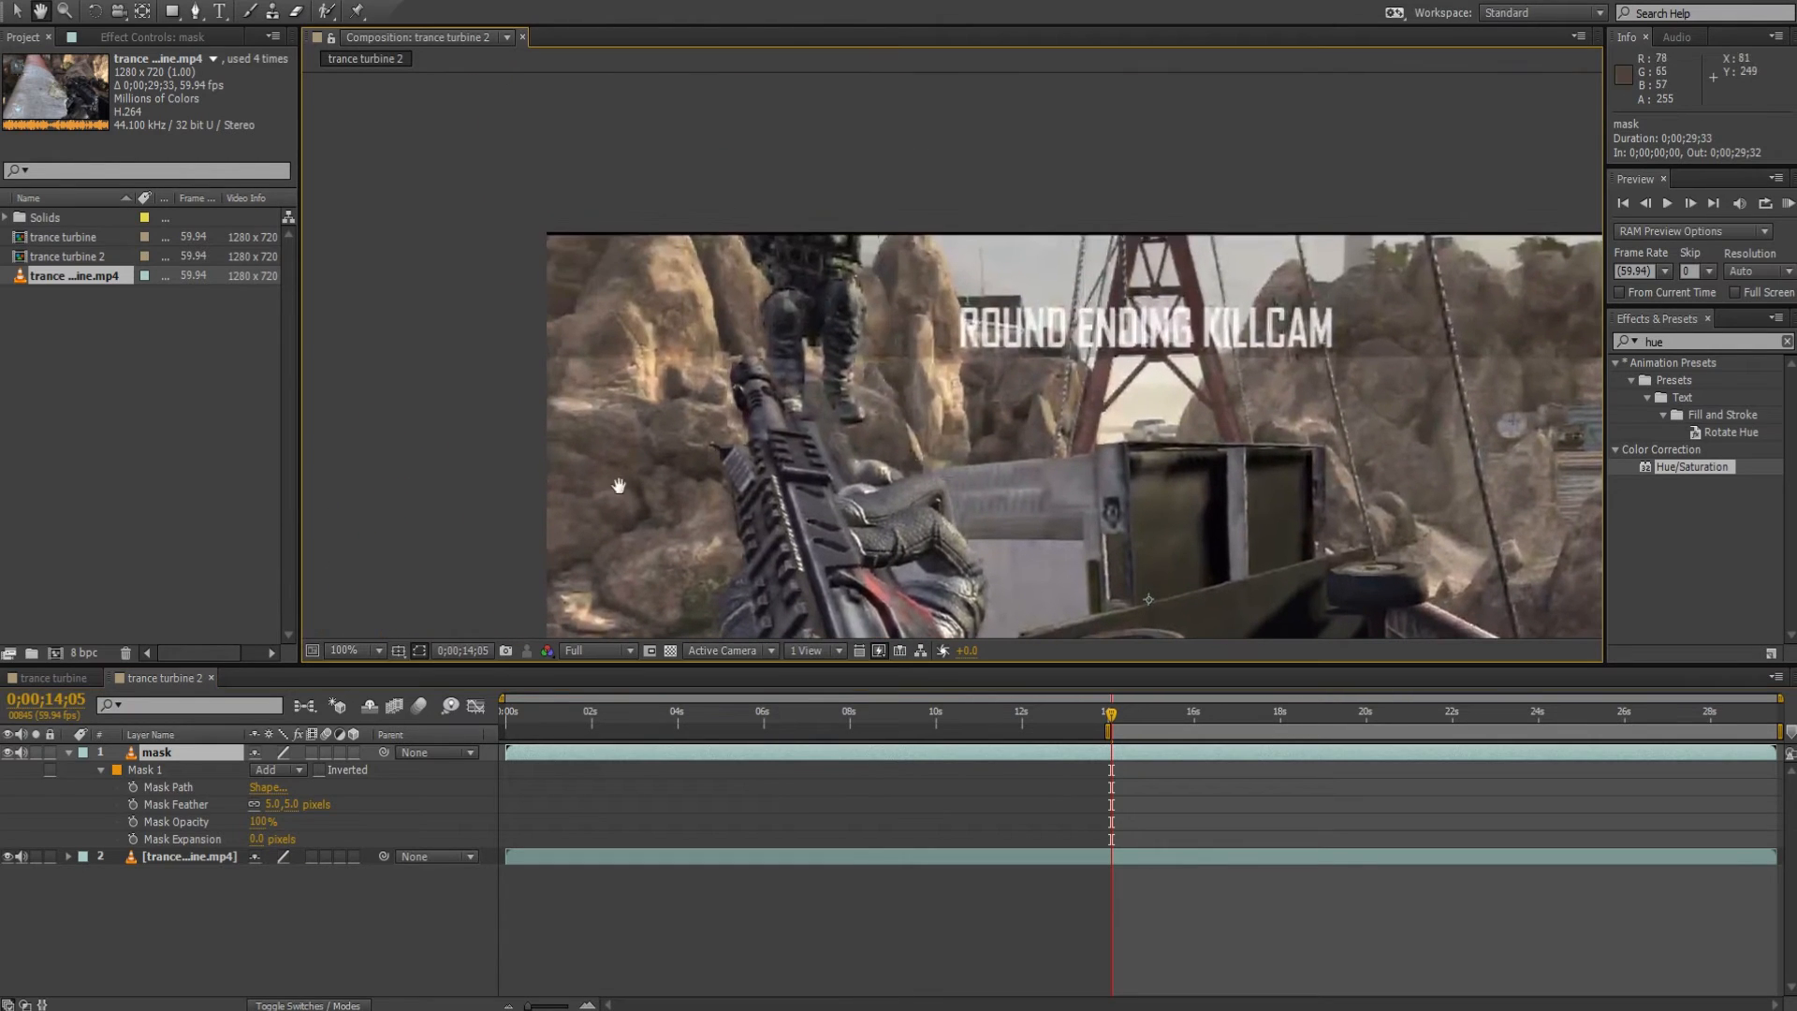
scroll(595, 415, up, 1)
drag(398, 378, 951, 453)
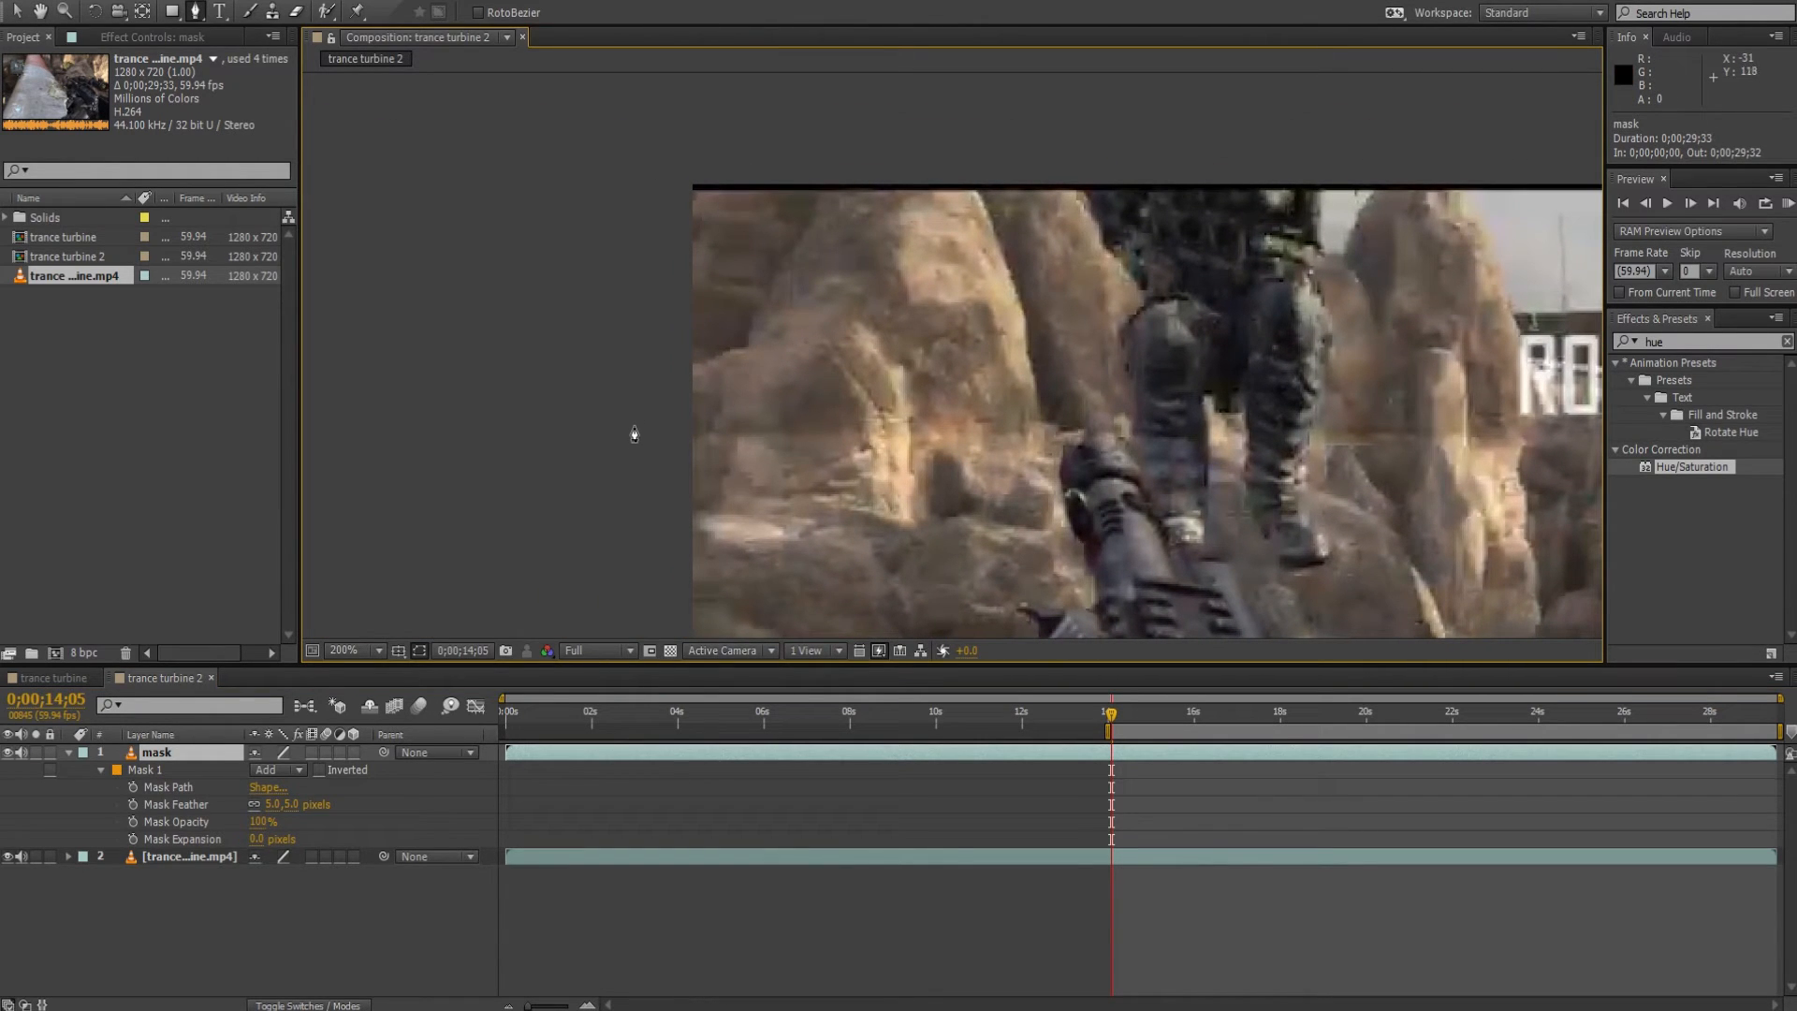
click(634, 429)
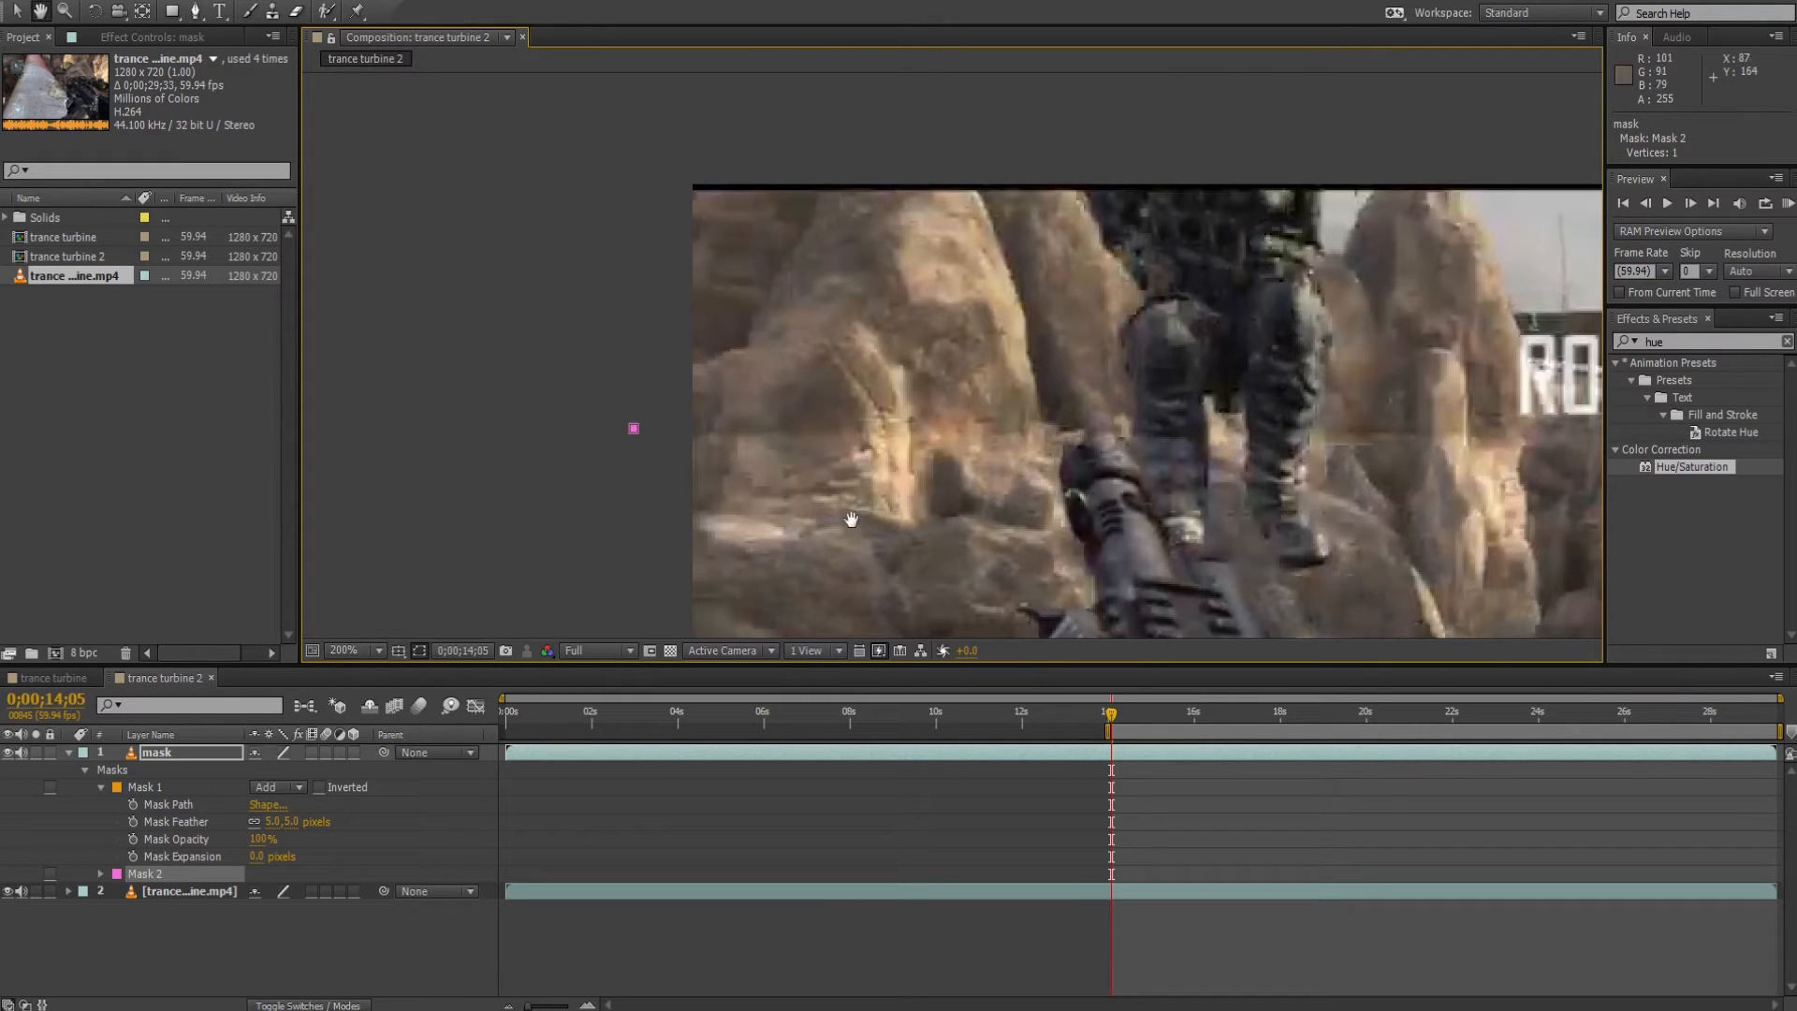
key(space)
drag(1232, 478, 164, 393)
drag(975, 421, 381, 486)
click(1388, 408)
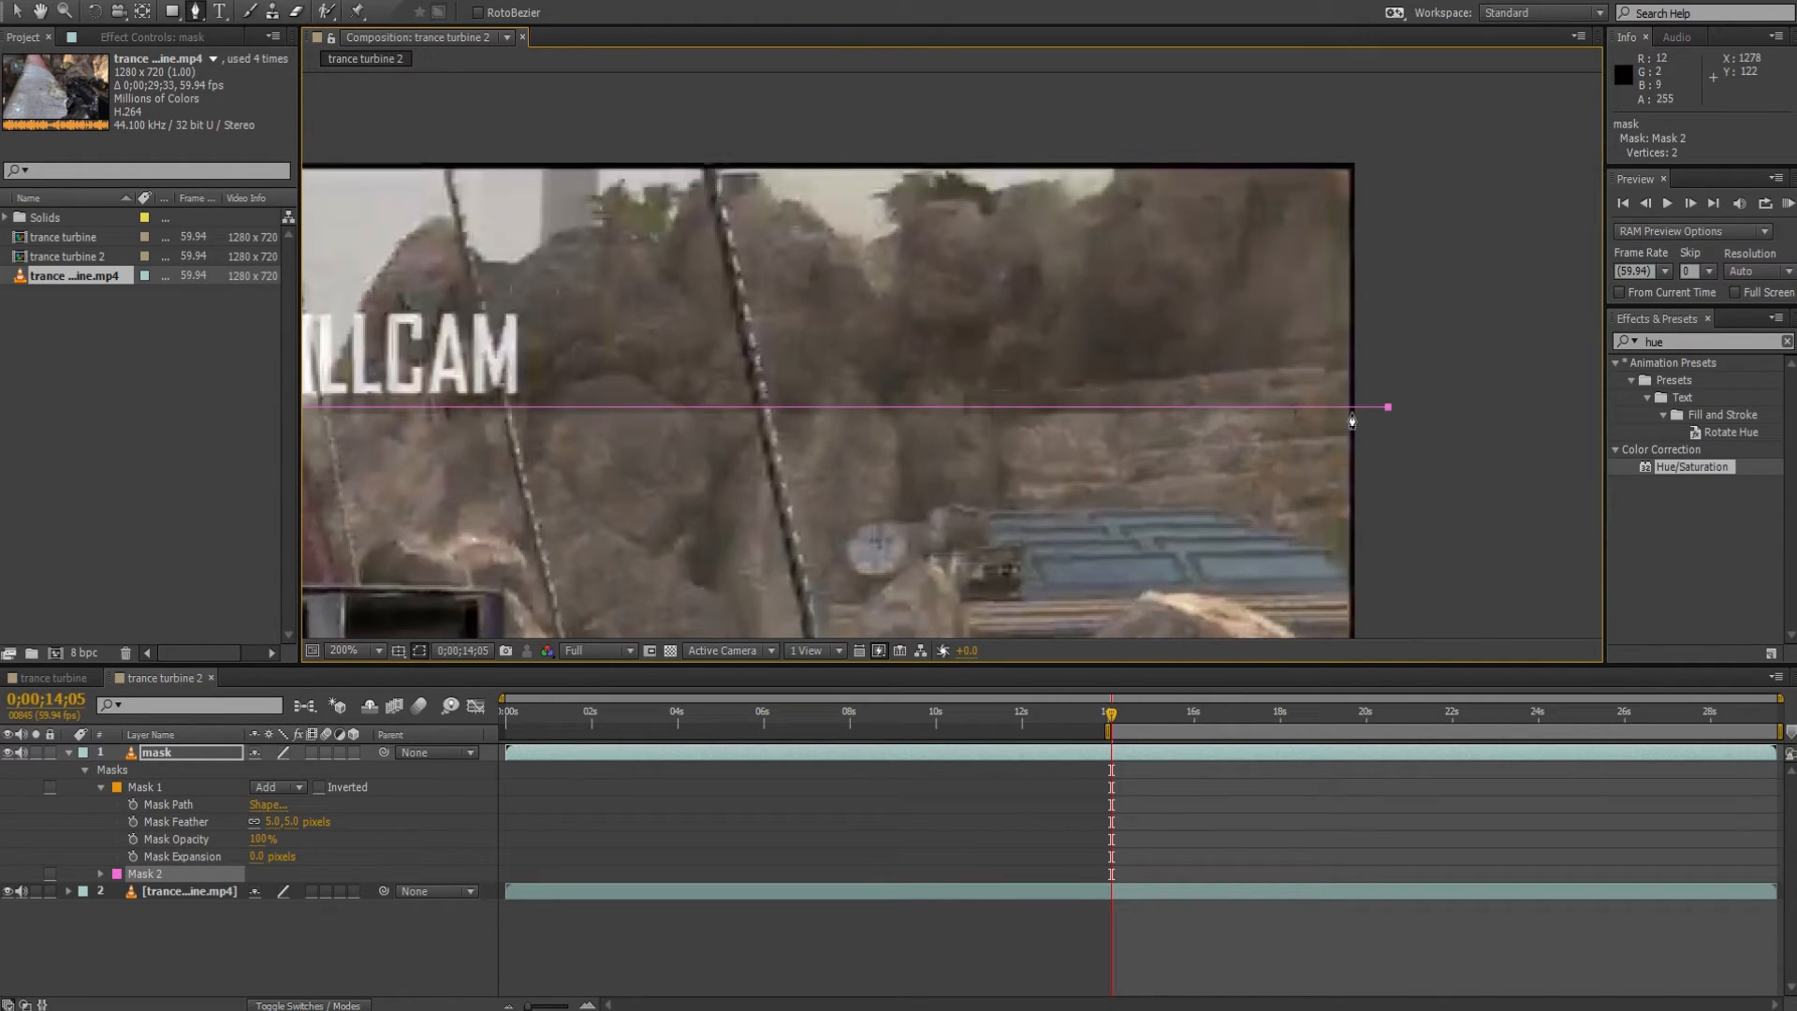
click(1381, 137)
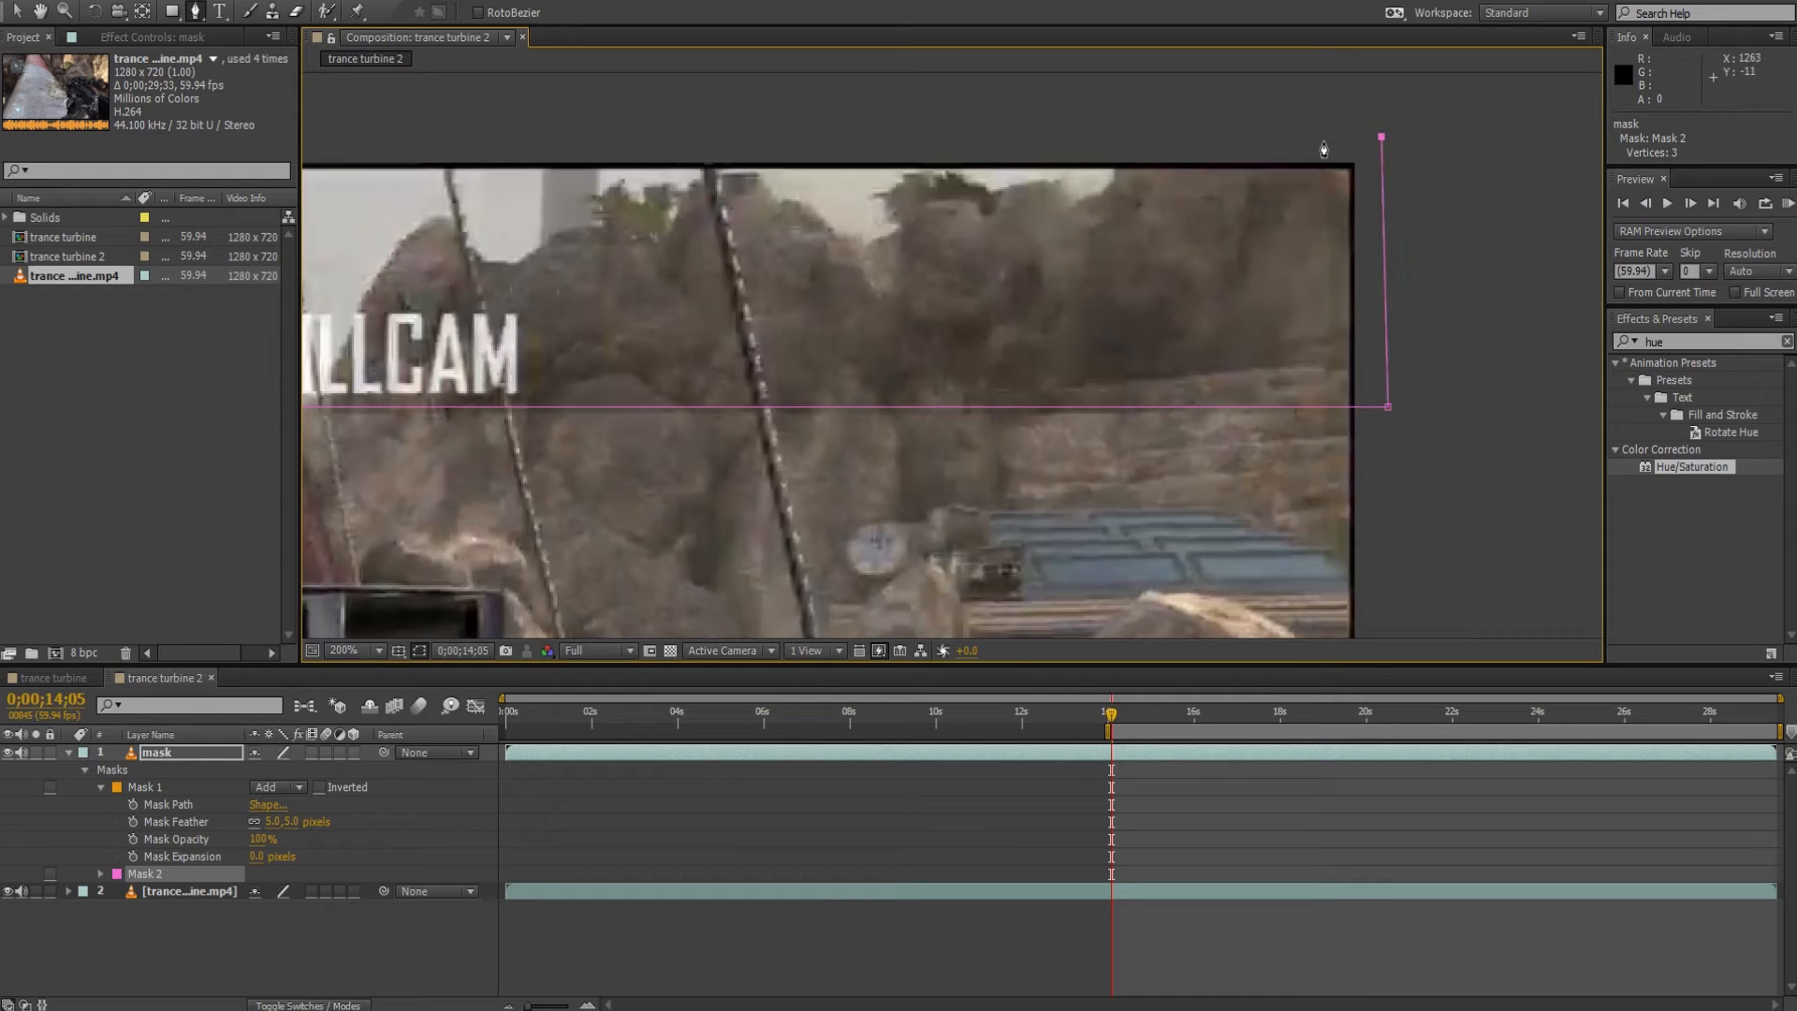
Complete the second mask as a closed four-point shape around the upper killcam bar, with its left corners just outside the frame.
key(space)
drag(333, 152, 1232, 175)
drag(692, 174, 1586, 249)
click(670, 235)
click(680, 505)
key(space)
drag(1206, 437, 444, 367)
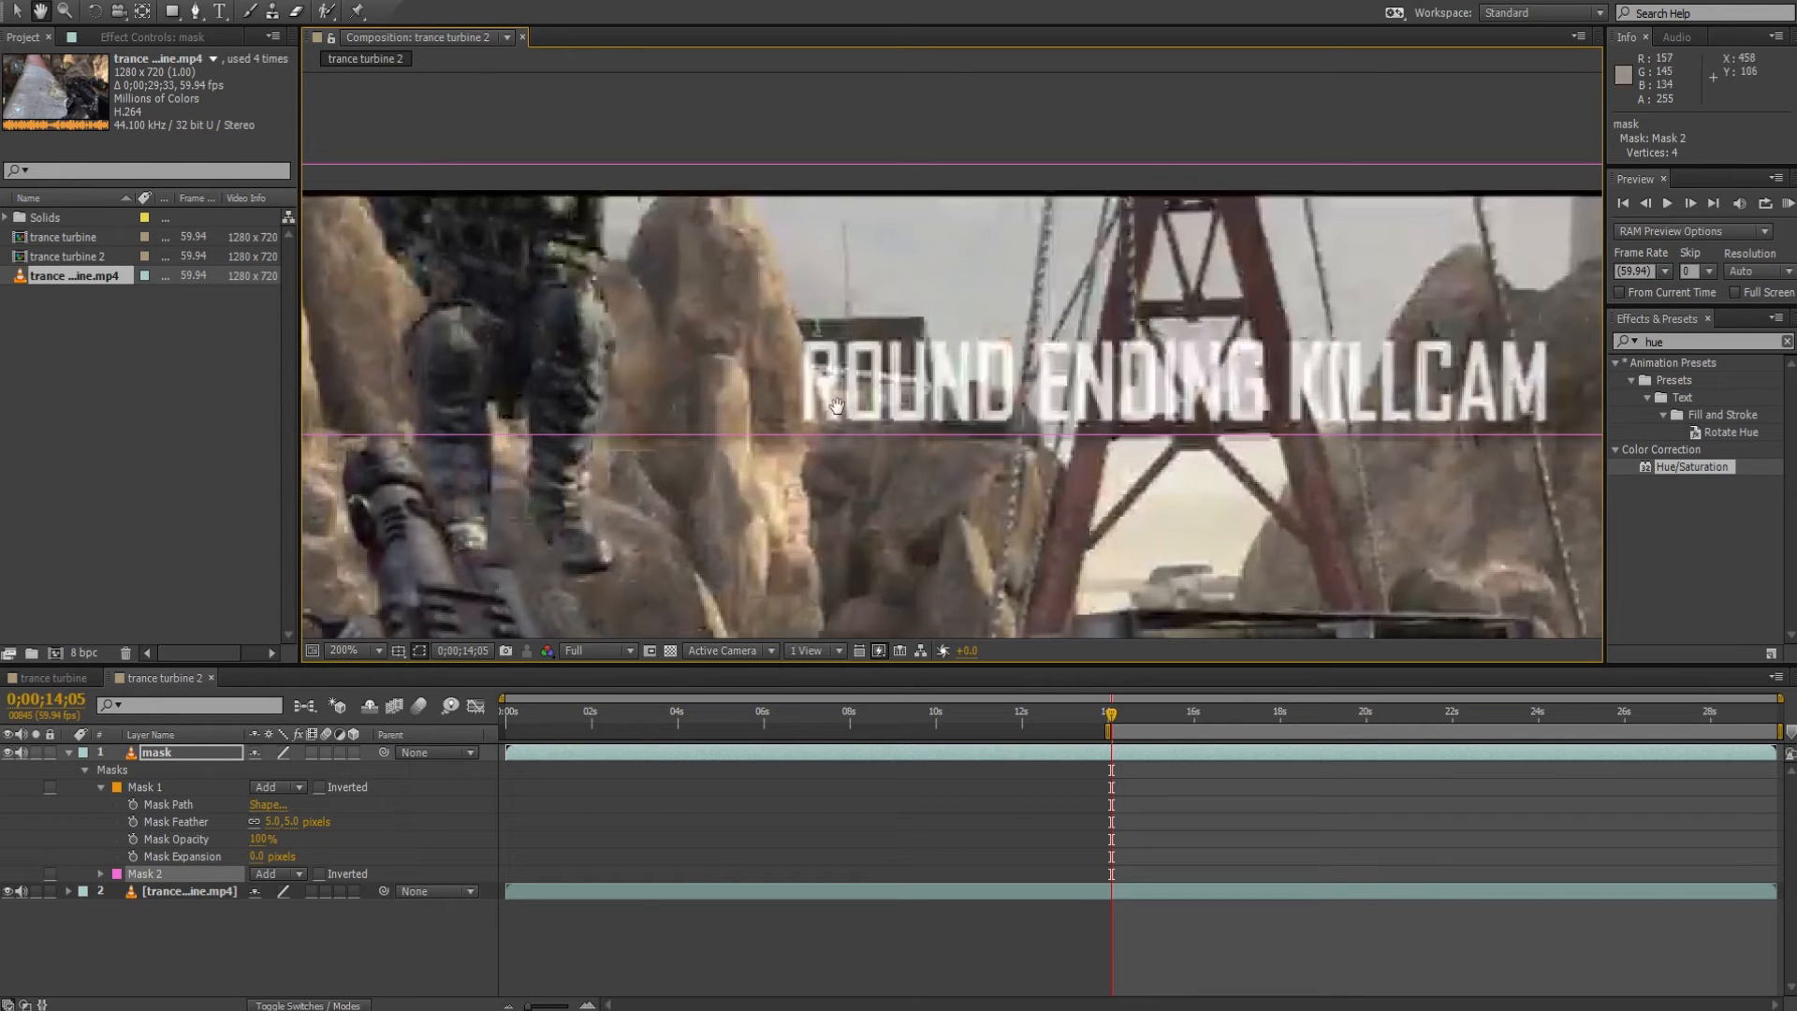
scroll(831, 406, down, 1)
drag(1085, 568, 982, 201)
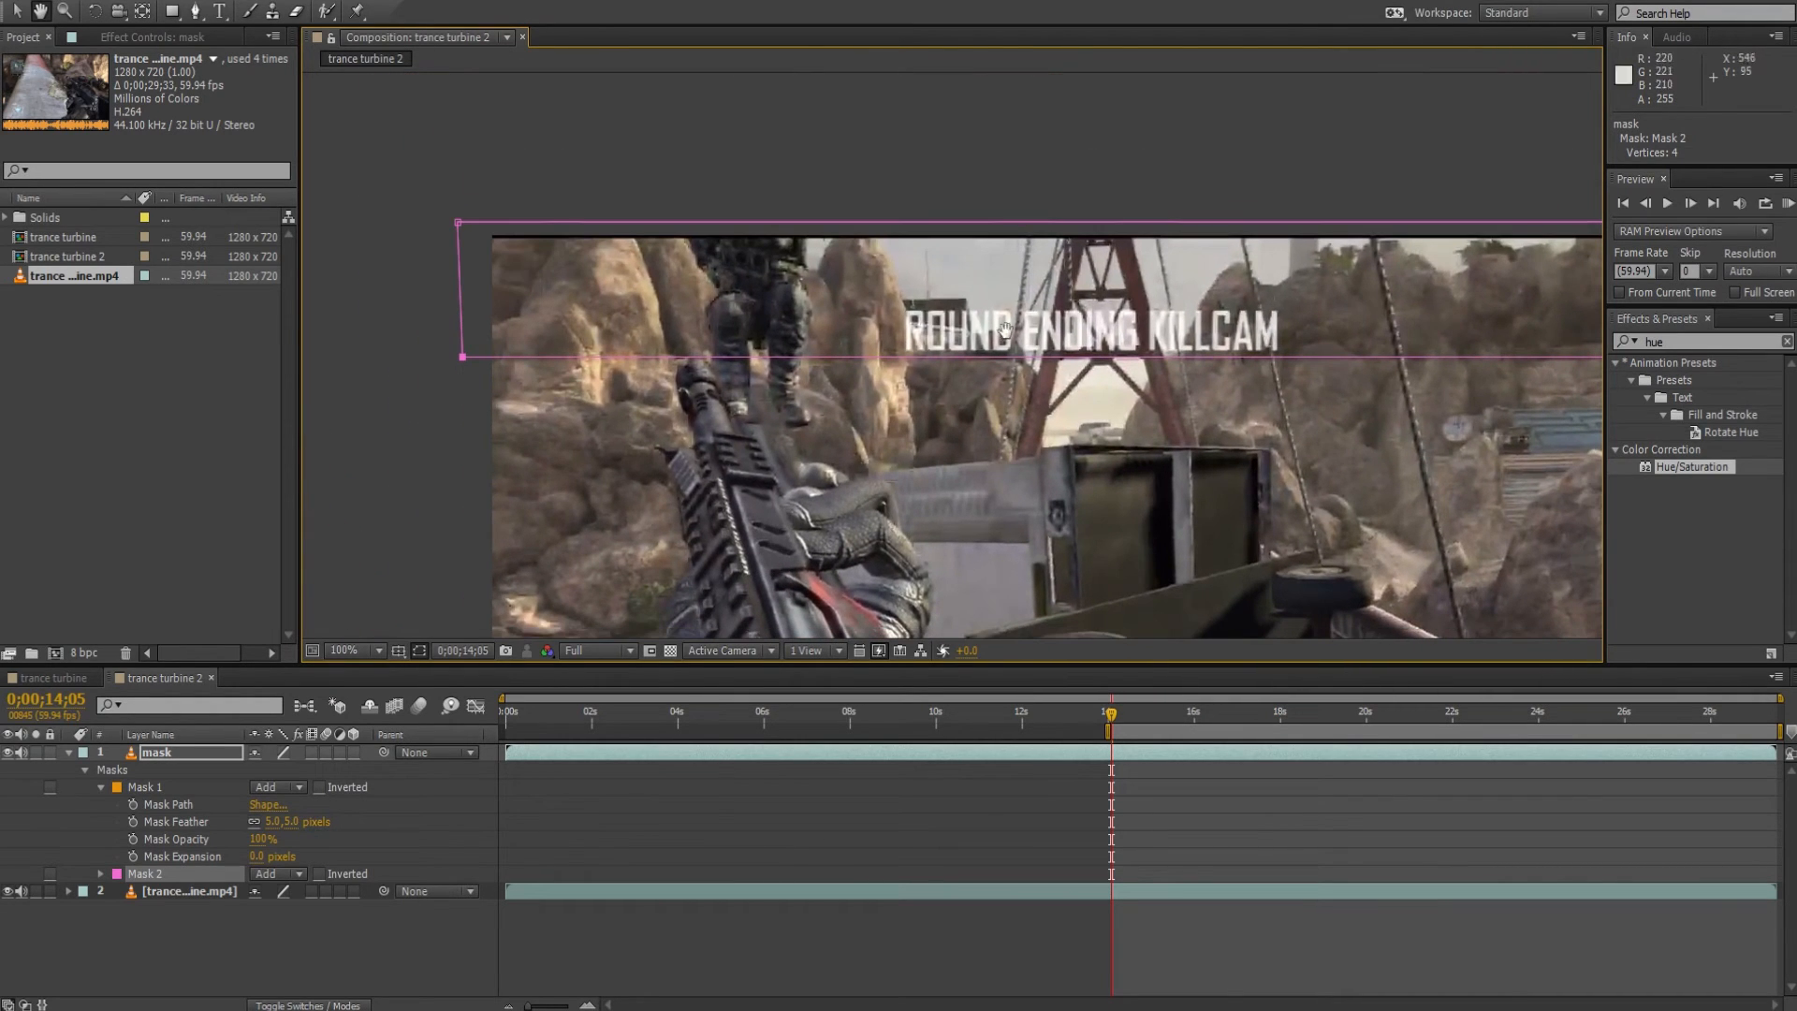
scroll(992, 449, down, 1)
drag(1070, 518, 922, 387)
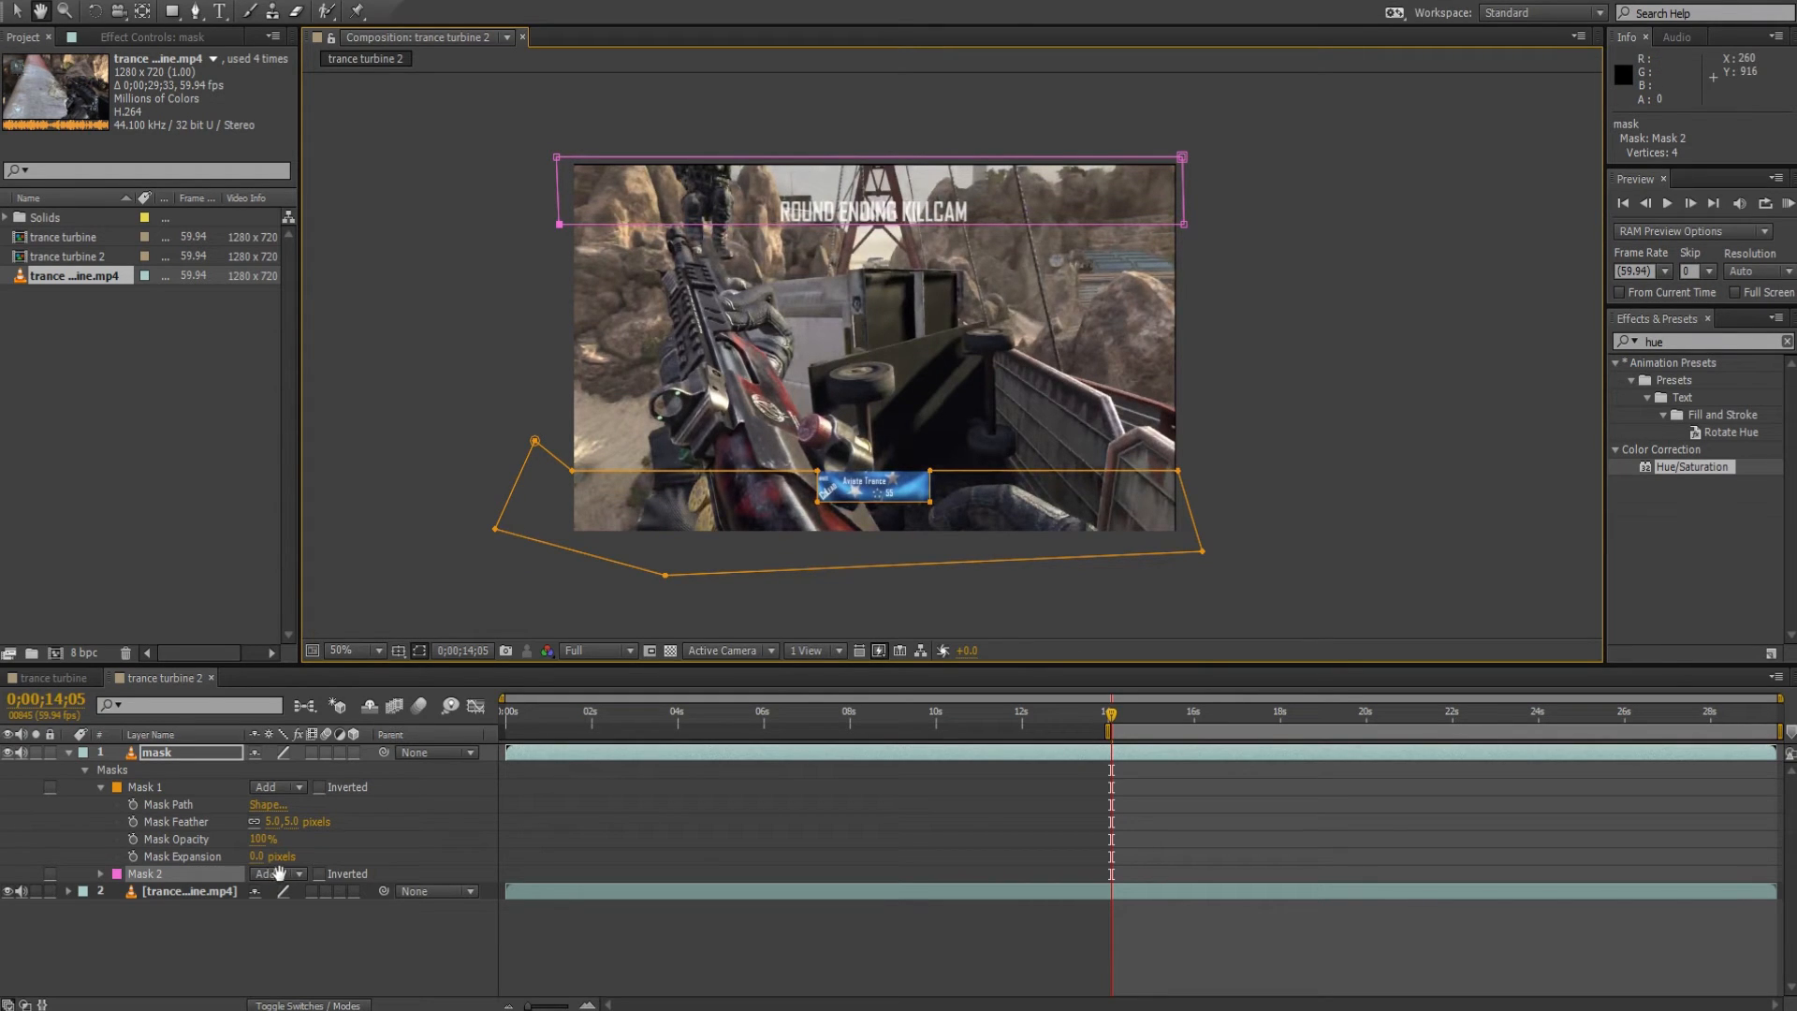
Show only the feather properties of both masks and set Mask 2's feather to 5 pixels.
key(v)
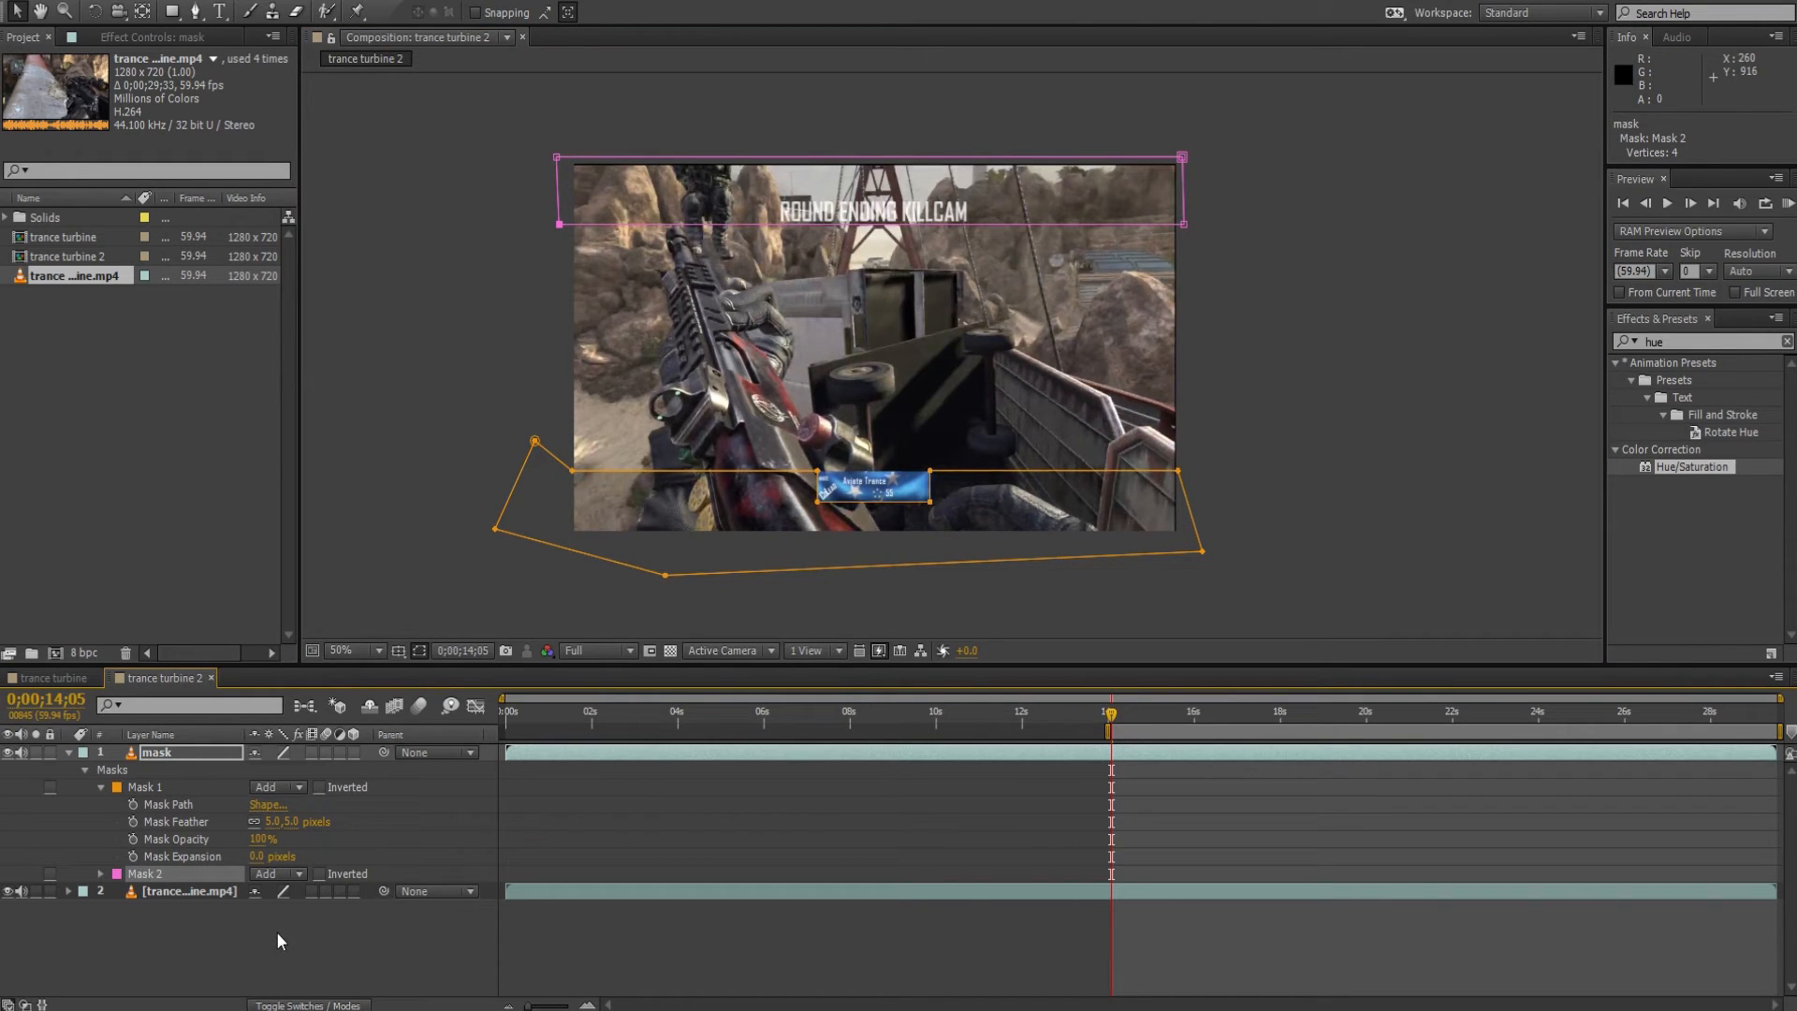
key(f)
click(194, 754)
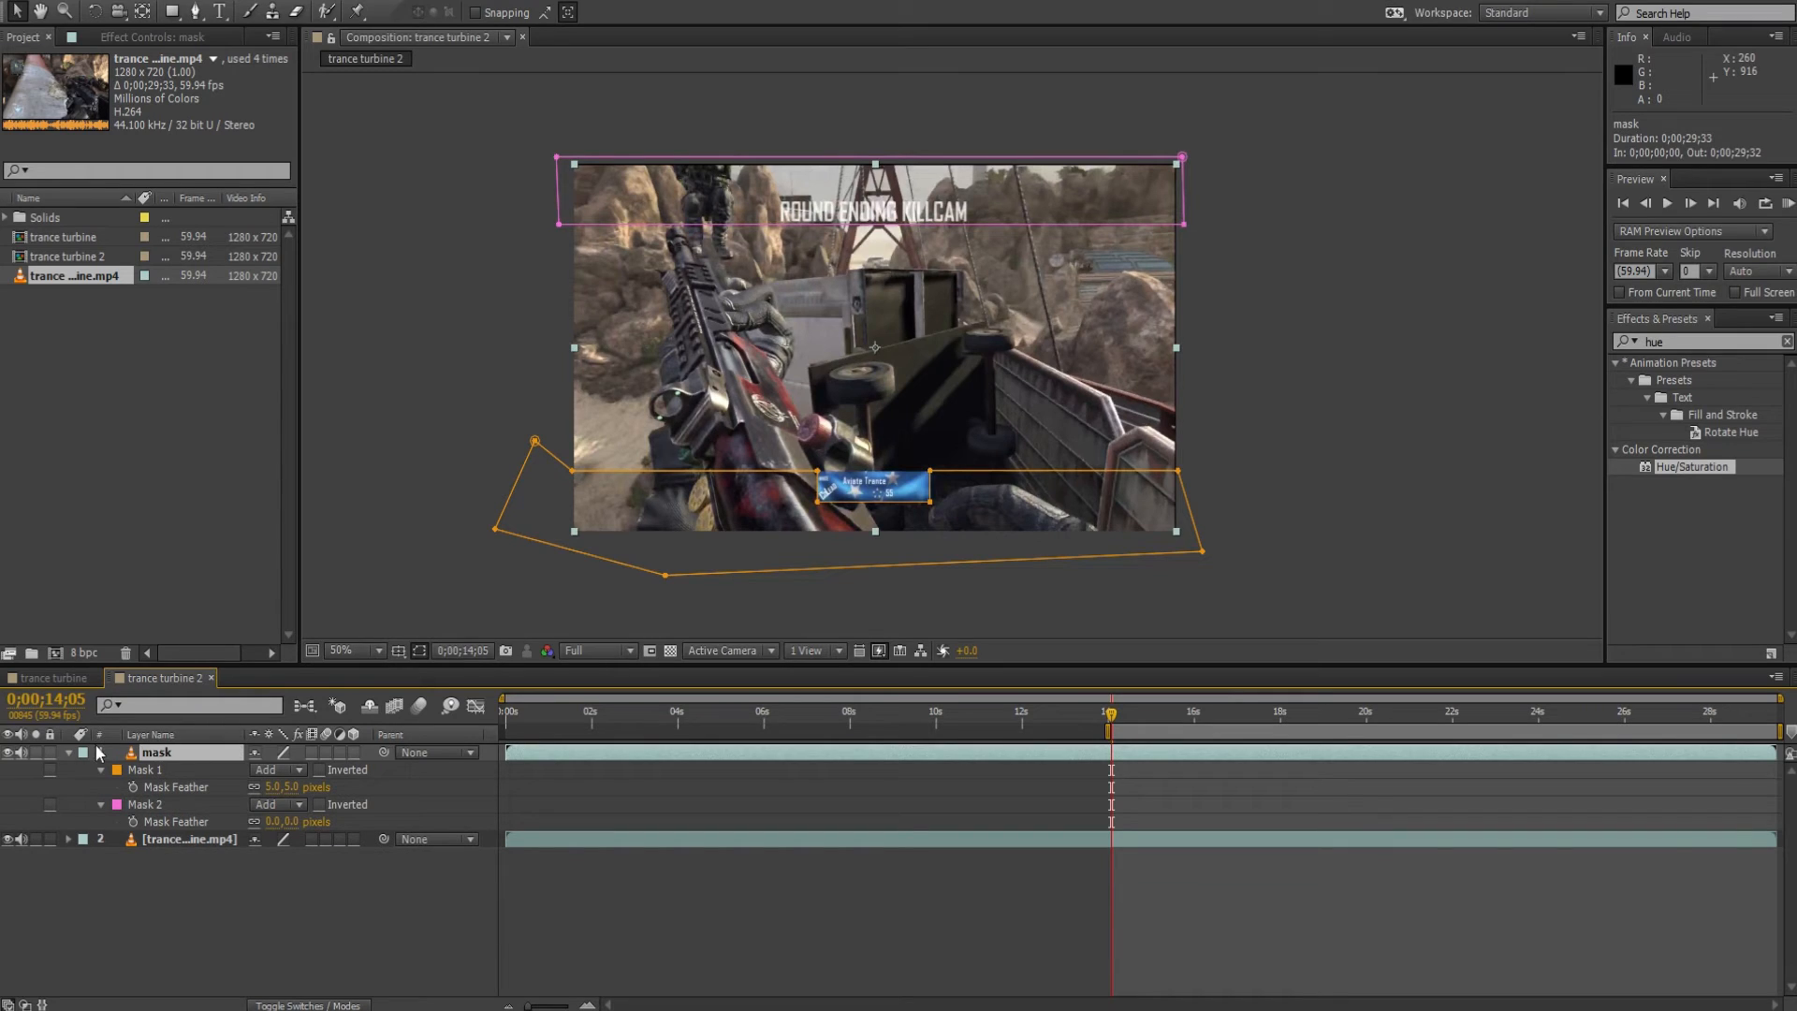
click(278, 823)
text(5)
key(Return)
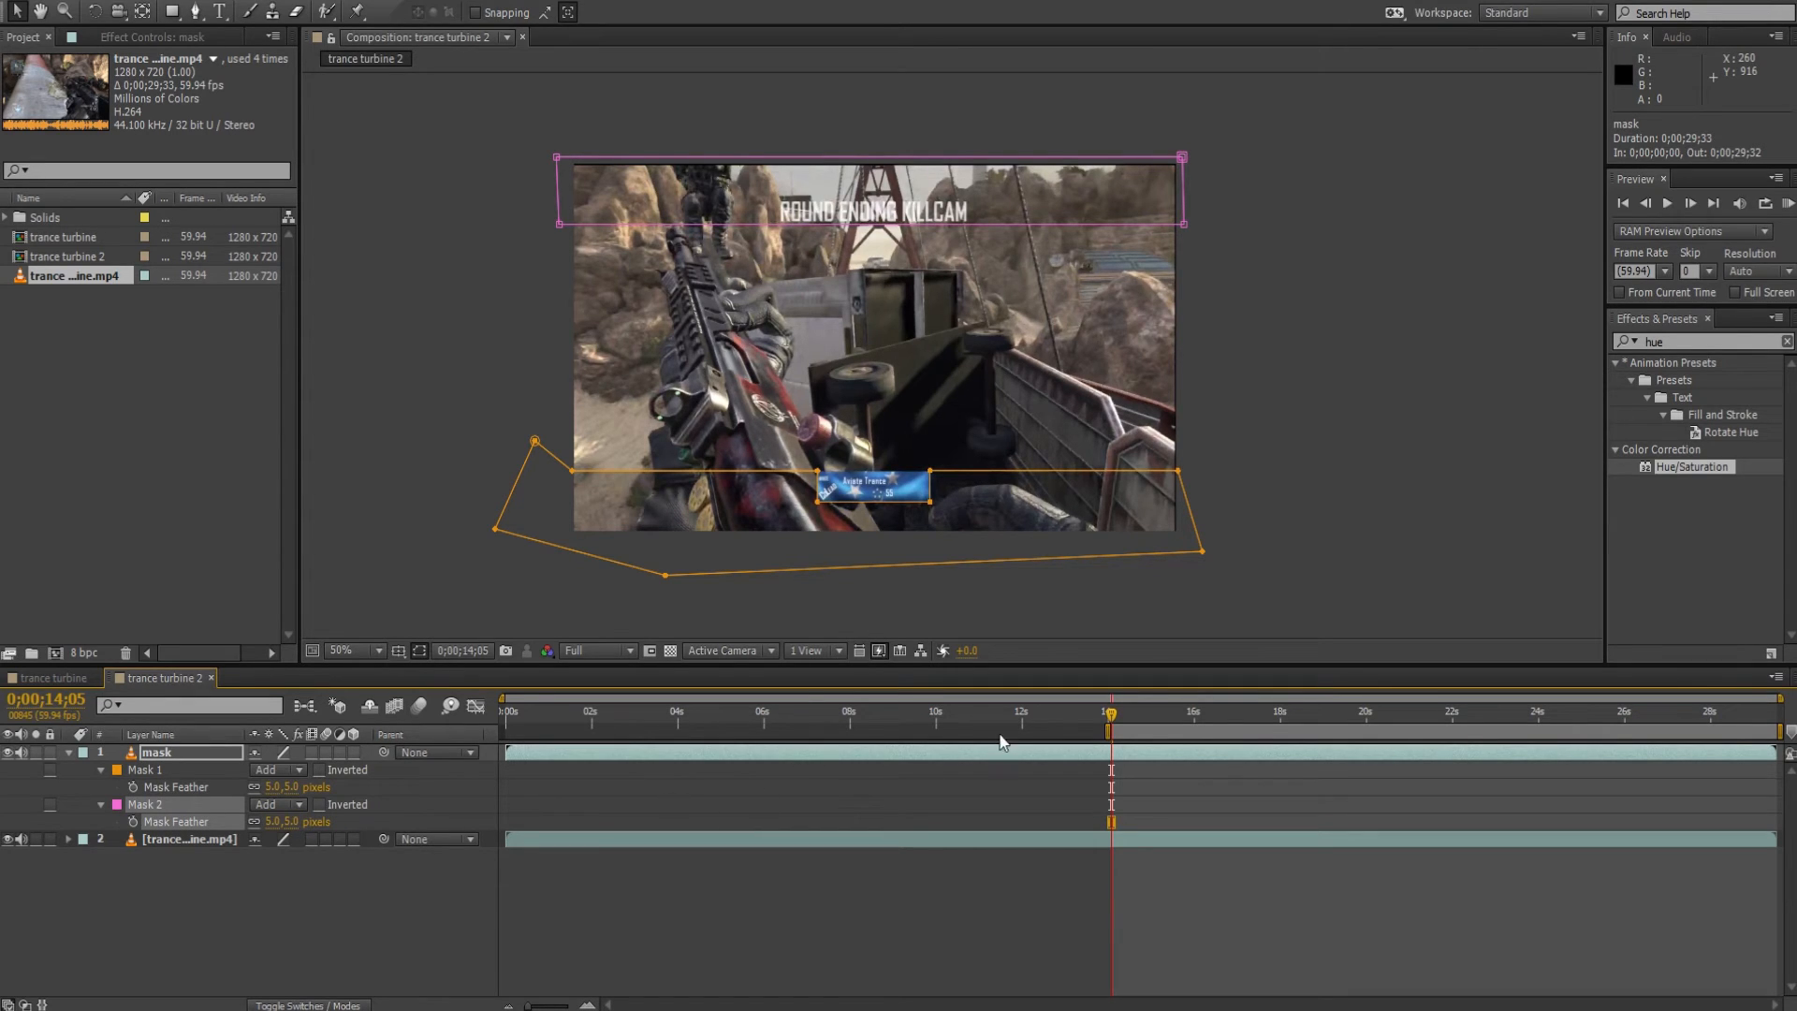
Apply the Hue/Saturation effect to the mask layer and trim the layer's start to 0;00;14;05.
mouse_move(1691, 463)
mouse_down()
mouse_move(1647, 580)
mouse_move(1539, 620)
mouse_move(1697, 467)
mouse_up()
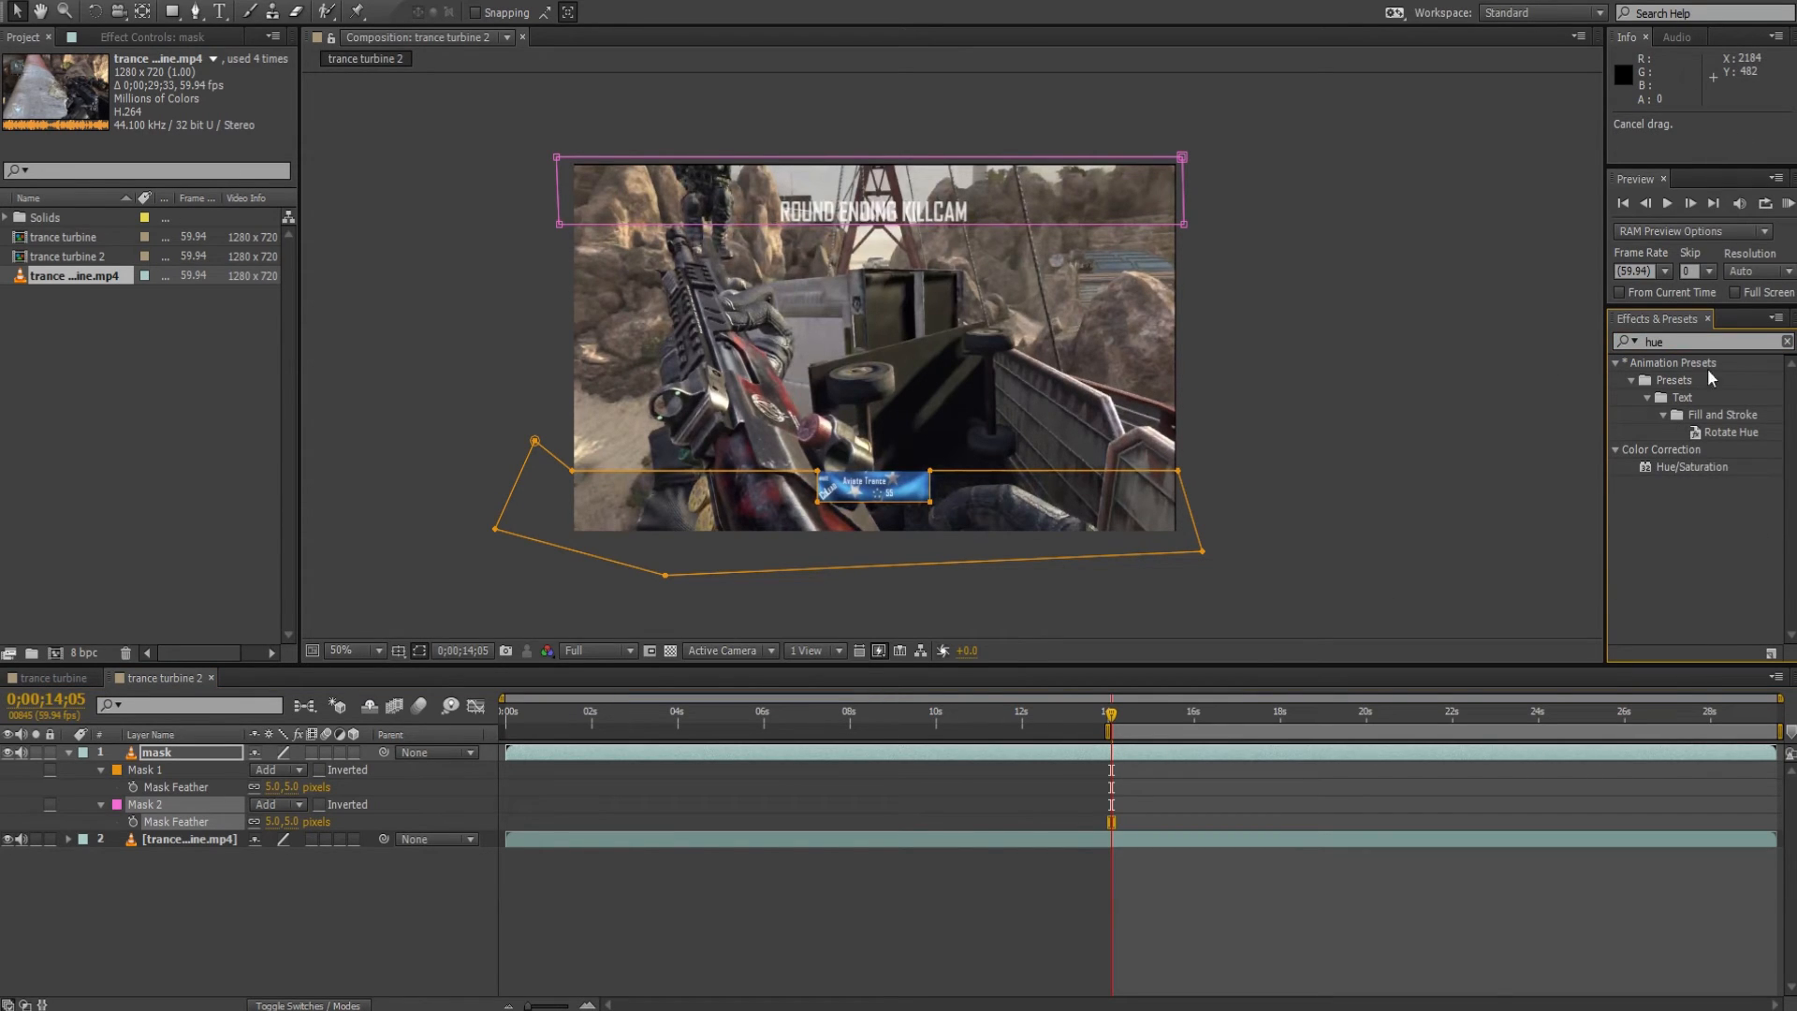
drag(1689, 465, 1243, 760)
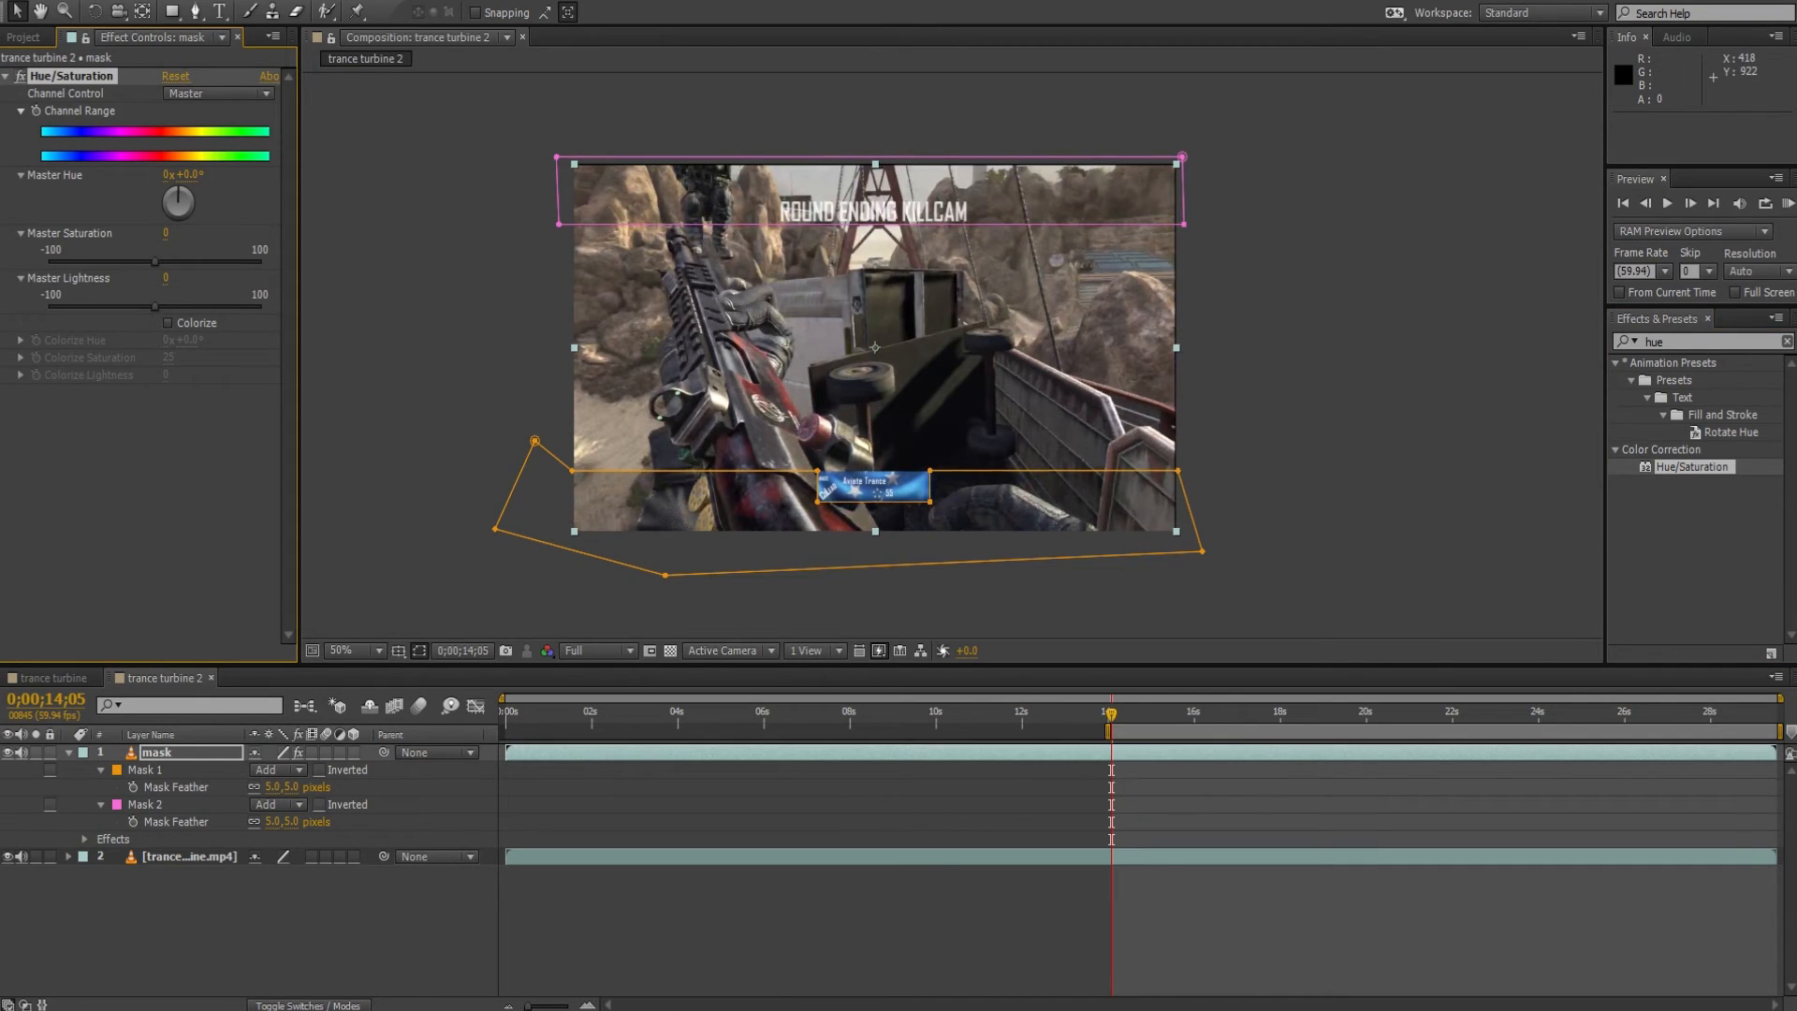
drag(580, 1004, 758, 992)
drag(1078, 994, 1210, 994)
click(508, 1005)
mouse_move(1217, 1004)
mouse_down()
mouse_move(1190, 1005)
mouse_move(1219, 1004)
mouse_up()
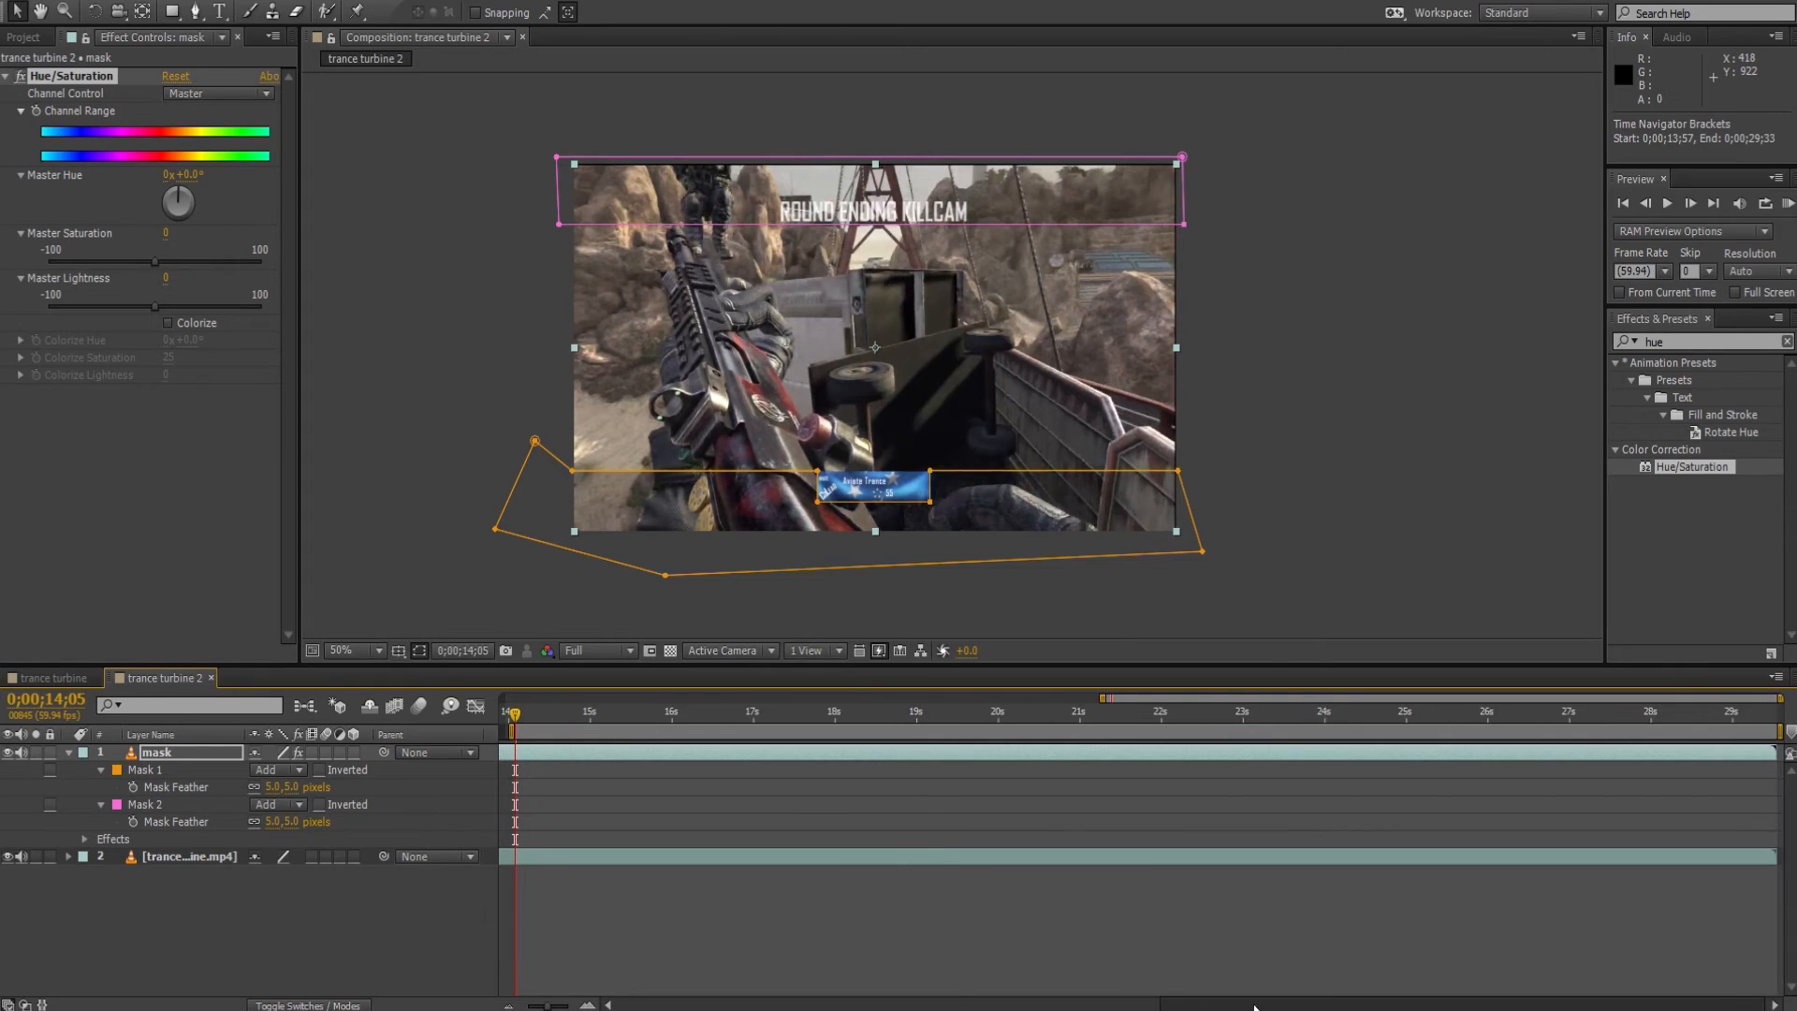
click(537, 754)
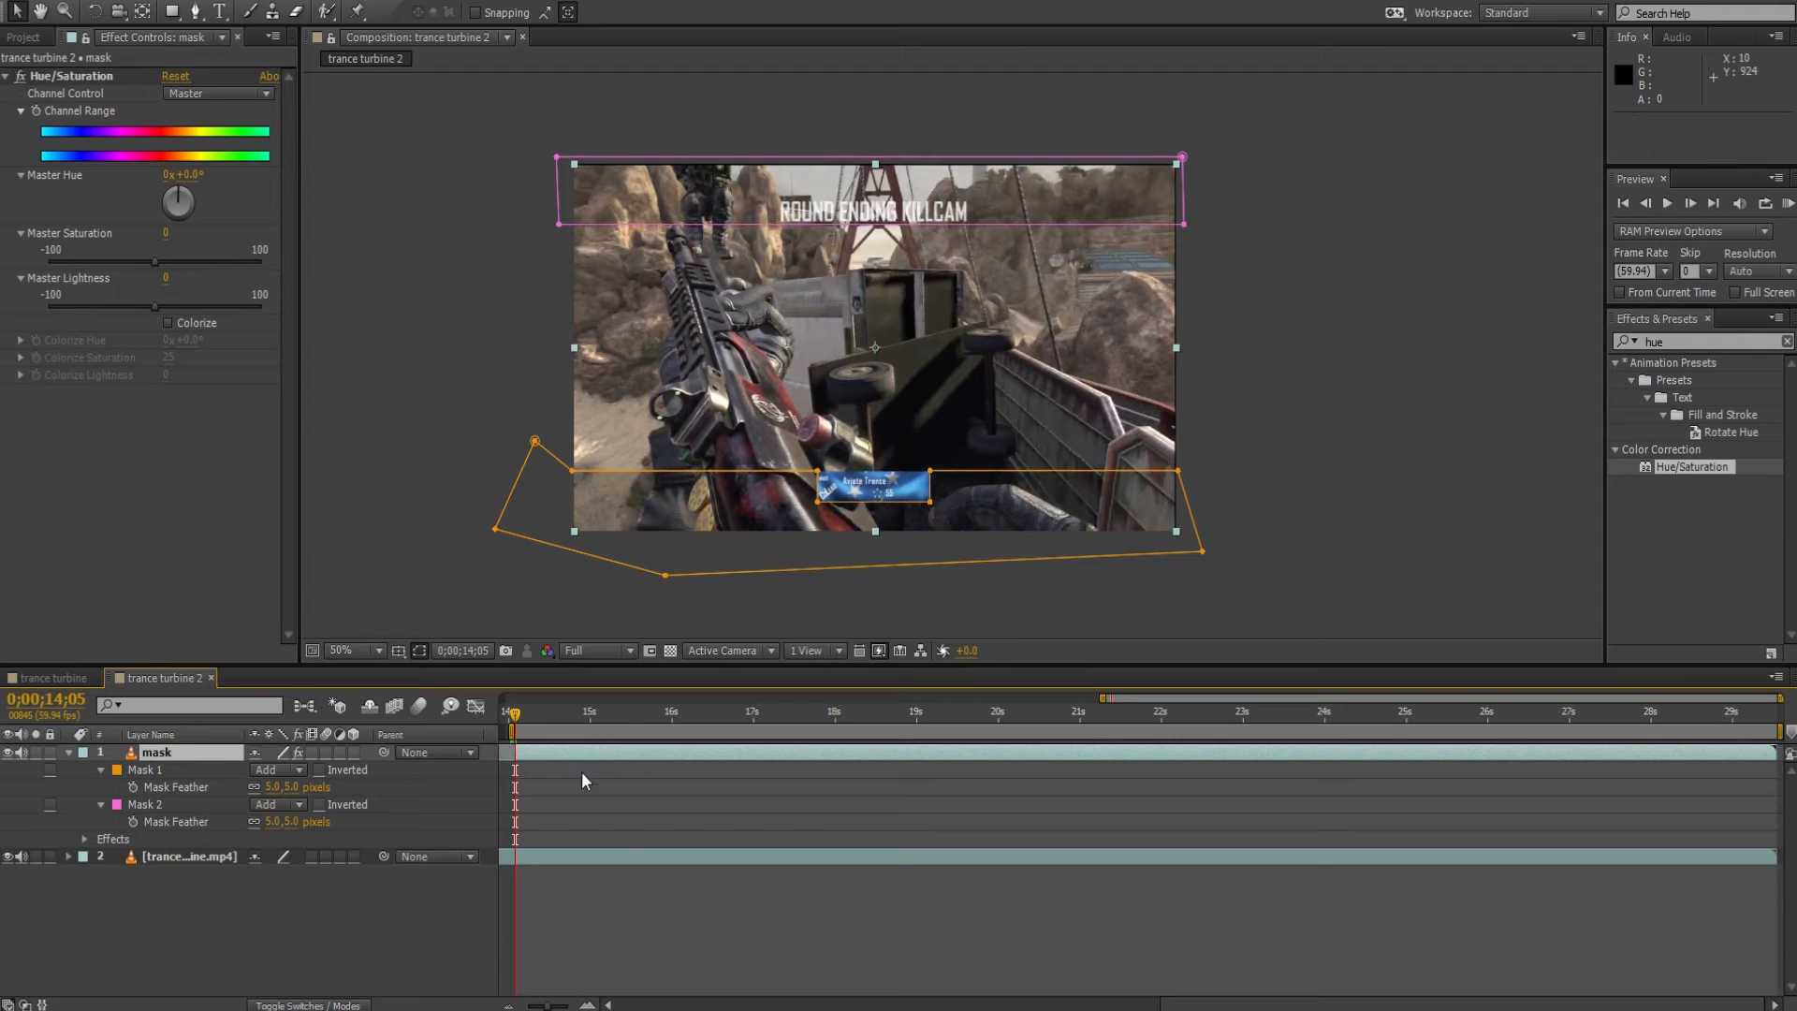
scroll(1057, 936, left, 5)
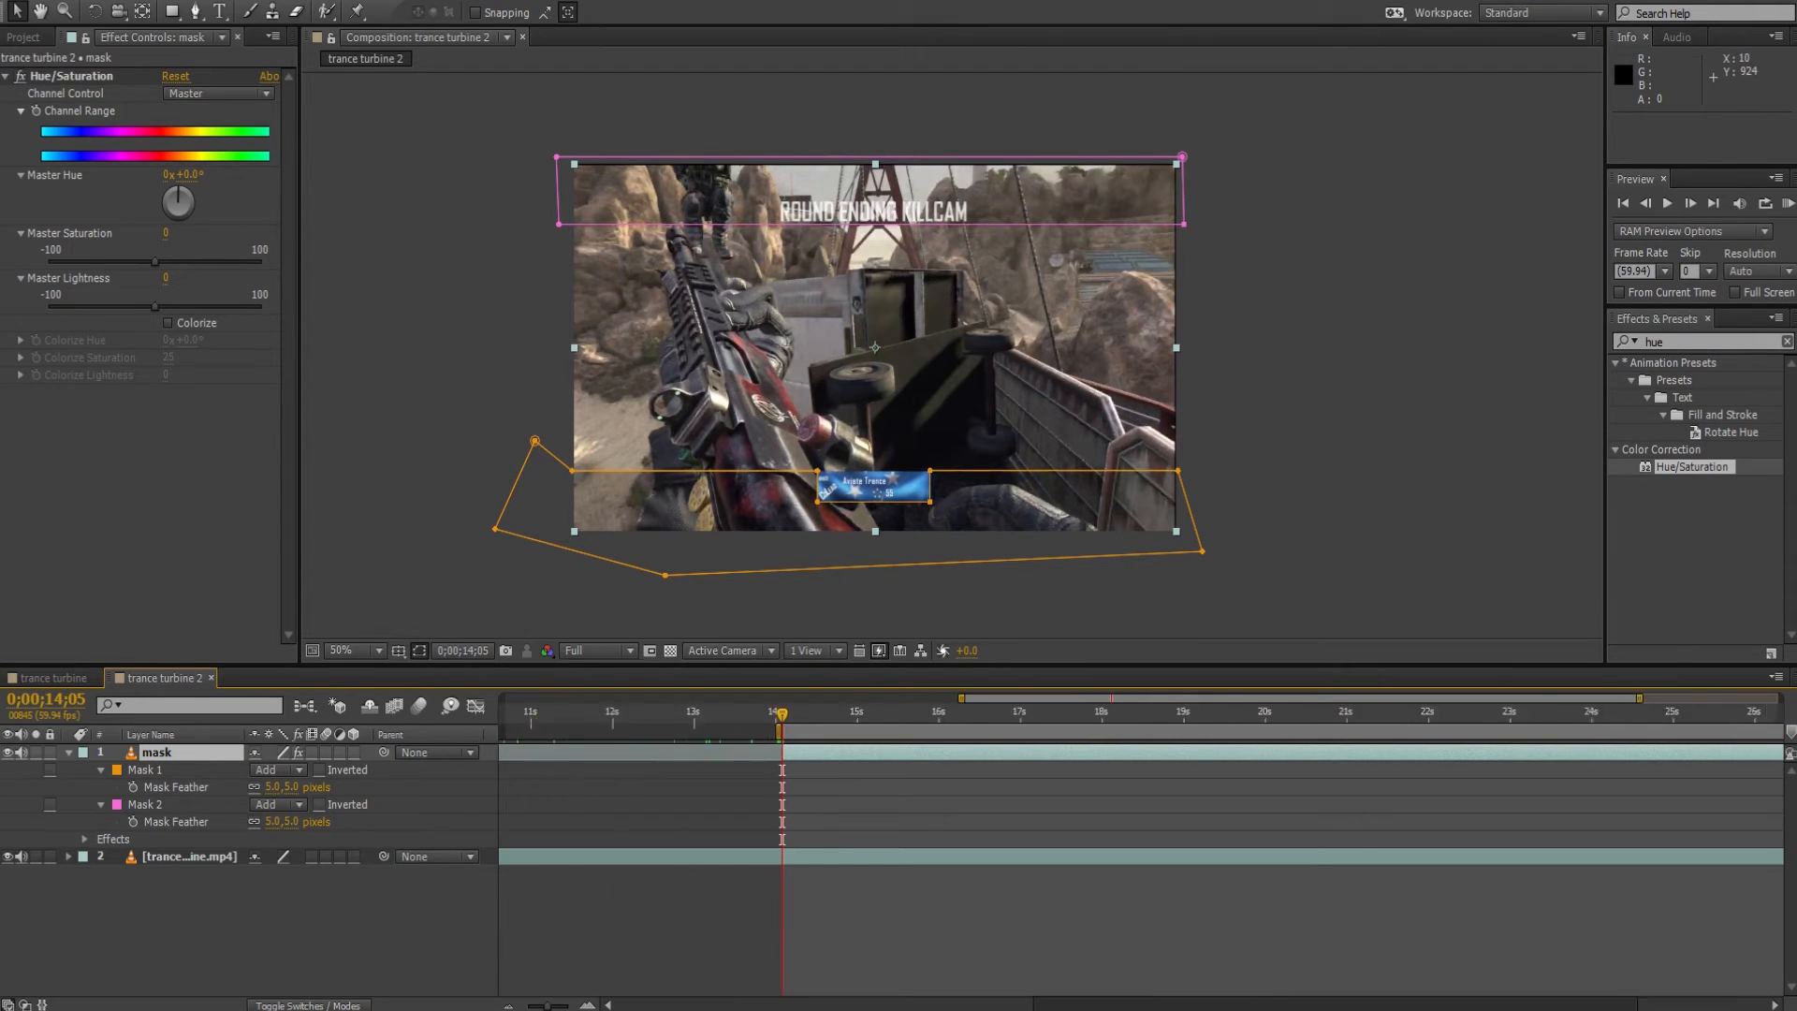
Extend the mask layer's start back to 0;00;09;06, then further back to 0;00;06;24.
drag(966, 752, 613, 736)
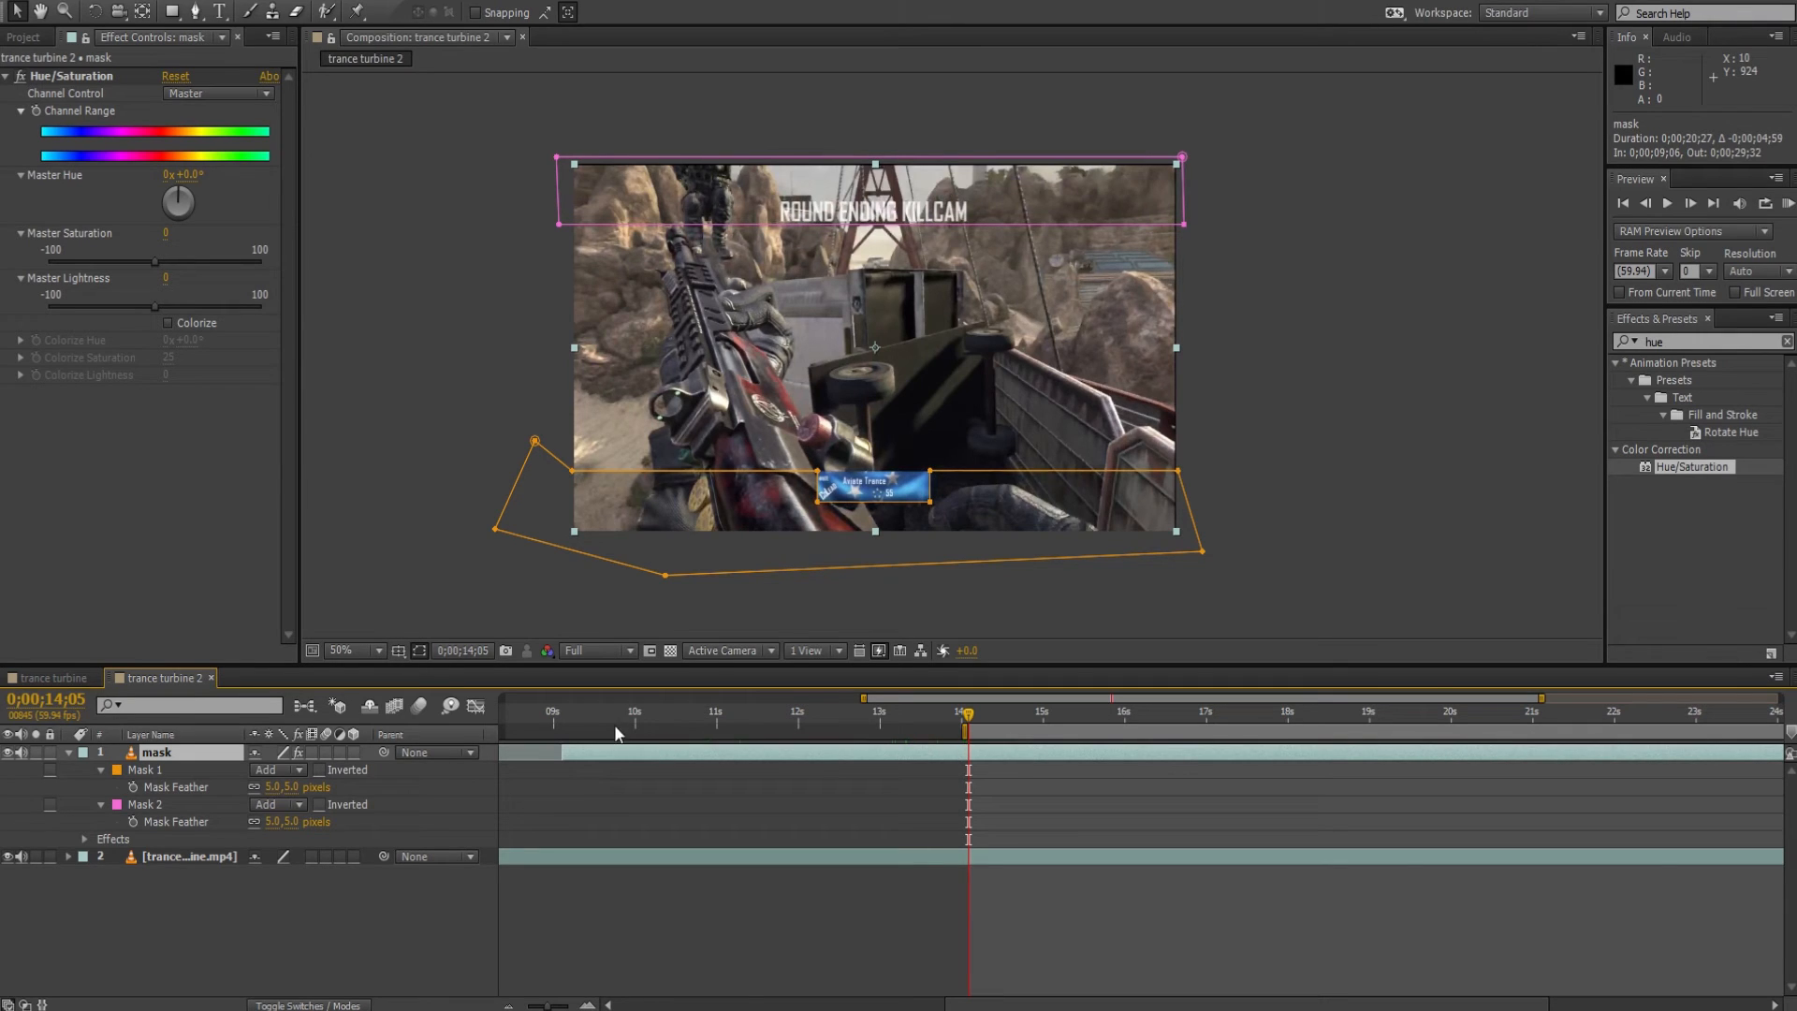
click(600, 717)
drag(1007, 1003, 906, 1003)
drag(791, 719, 547, 729)
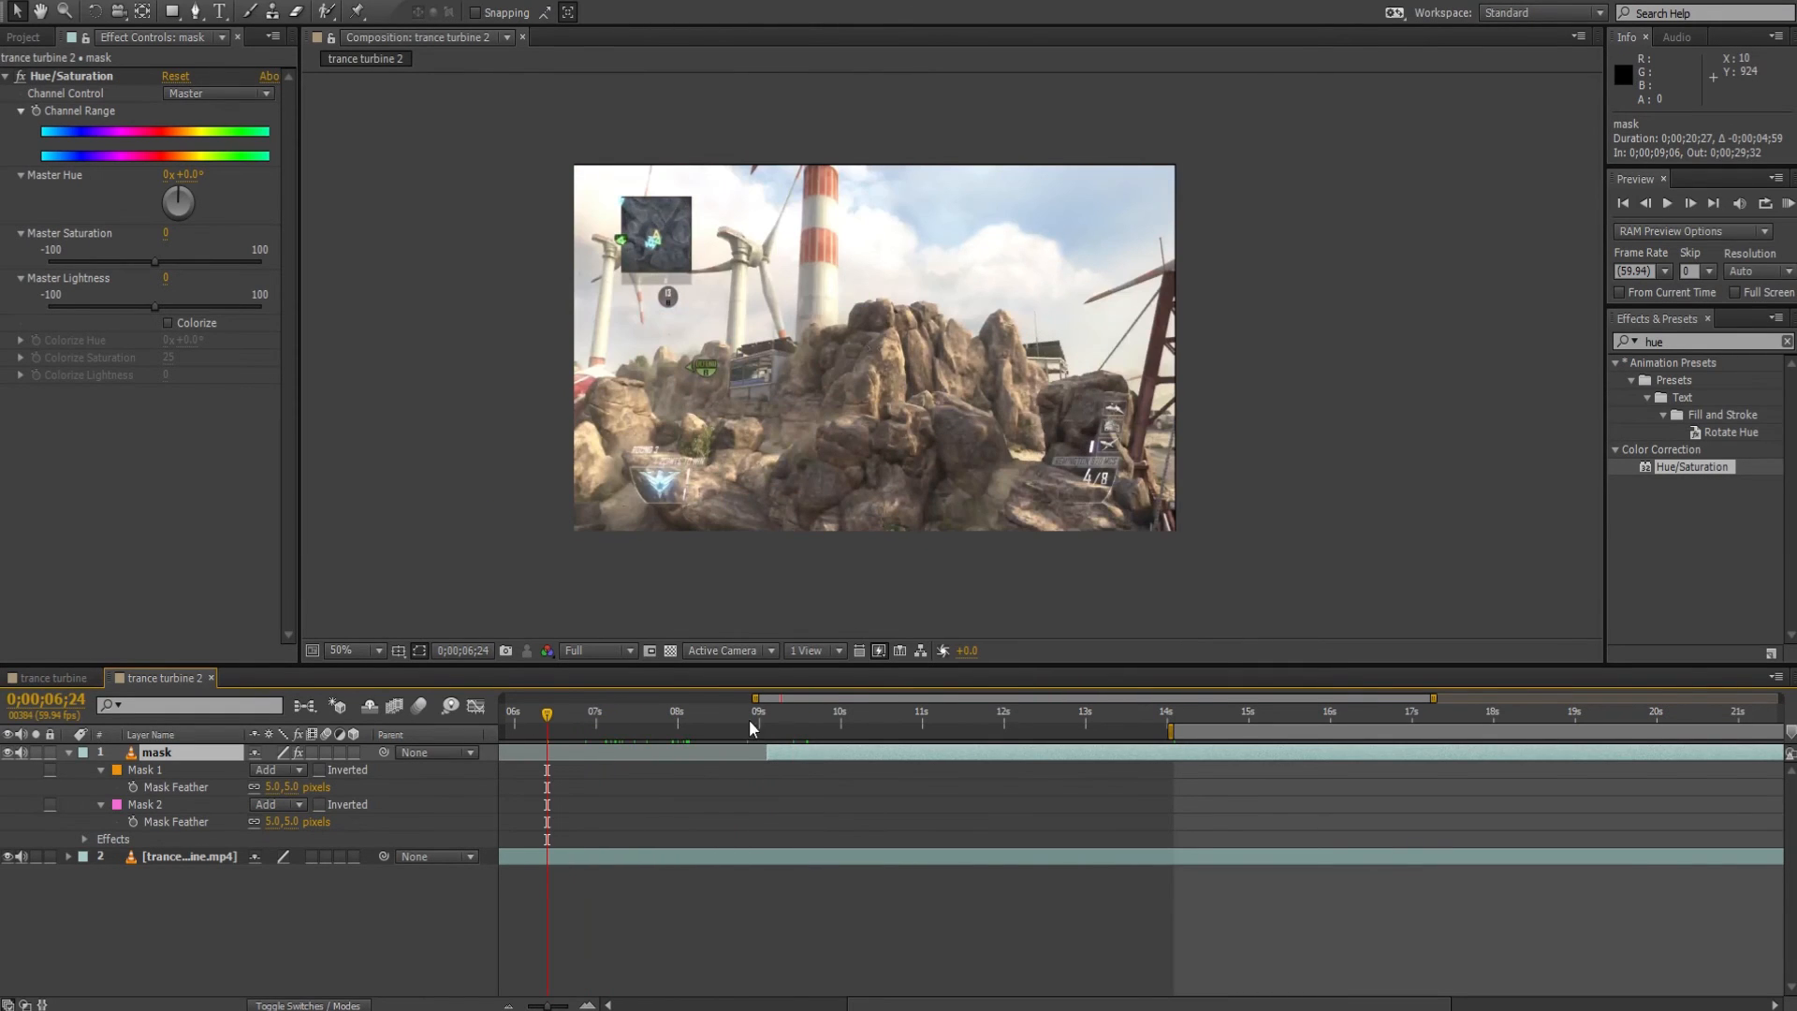
drag(770, 757, 547, 755)
Turn the Hue/Saturation Master Hue to 175° and play the footage from 0;00;06;24 to check the tinted bars.
drag(178, 187, 391, 208)
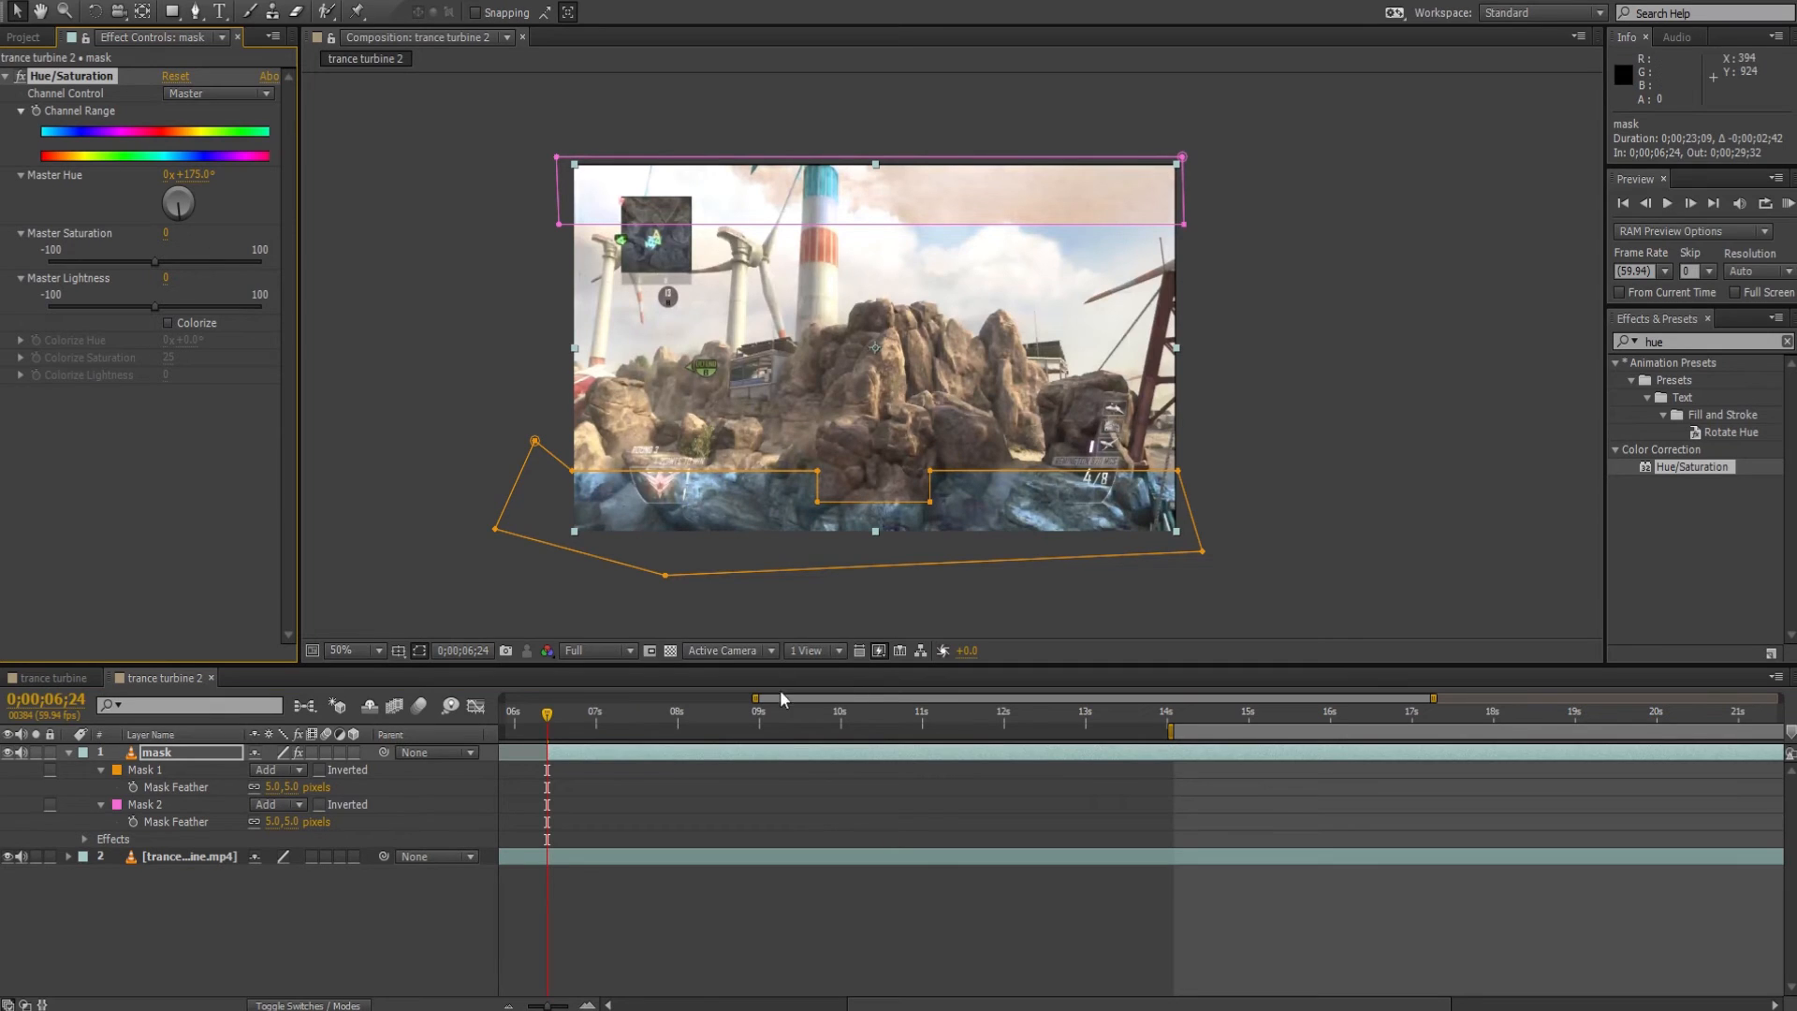
key(space)
key(space)
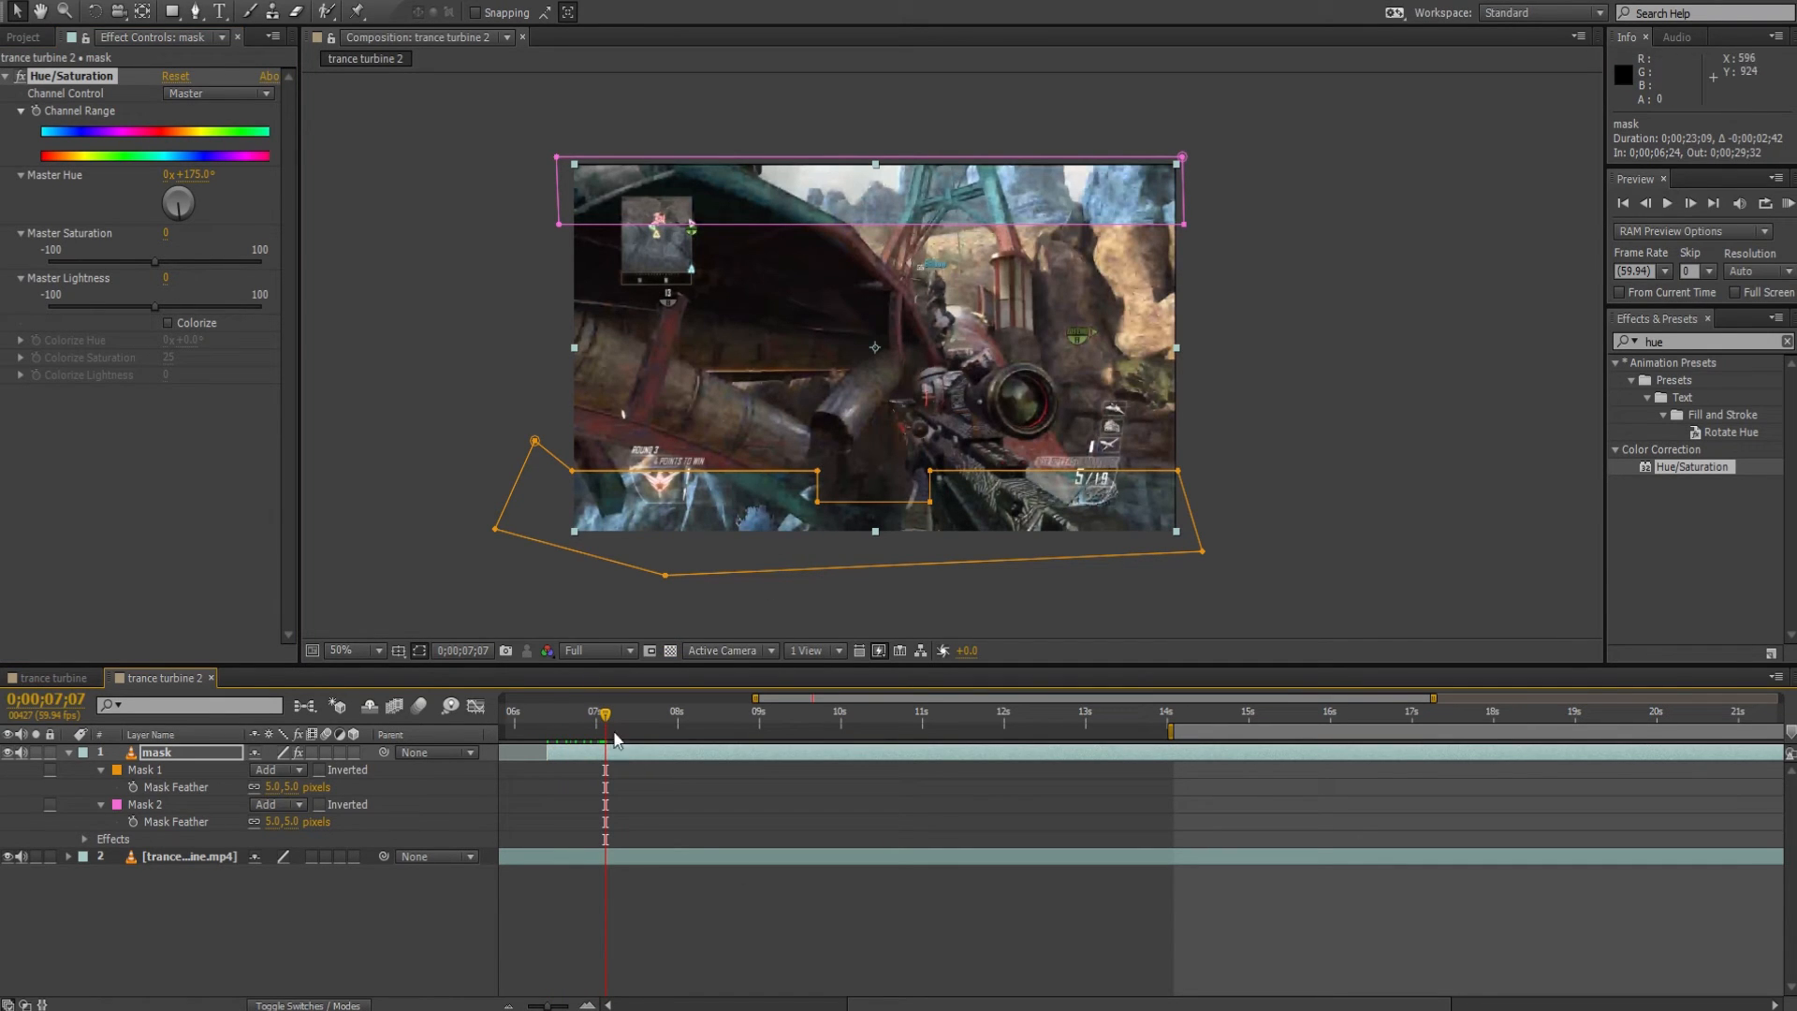
Hide the mask outlines briefly, show them again, and trim the mask layer's start back to 0;00;14;05.
click(420, 651)
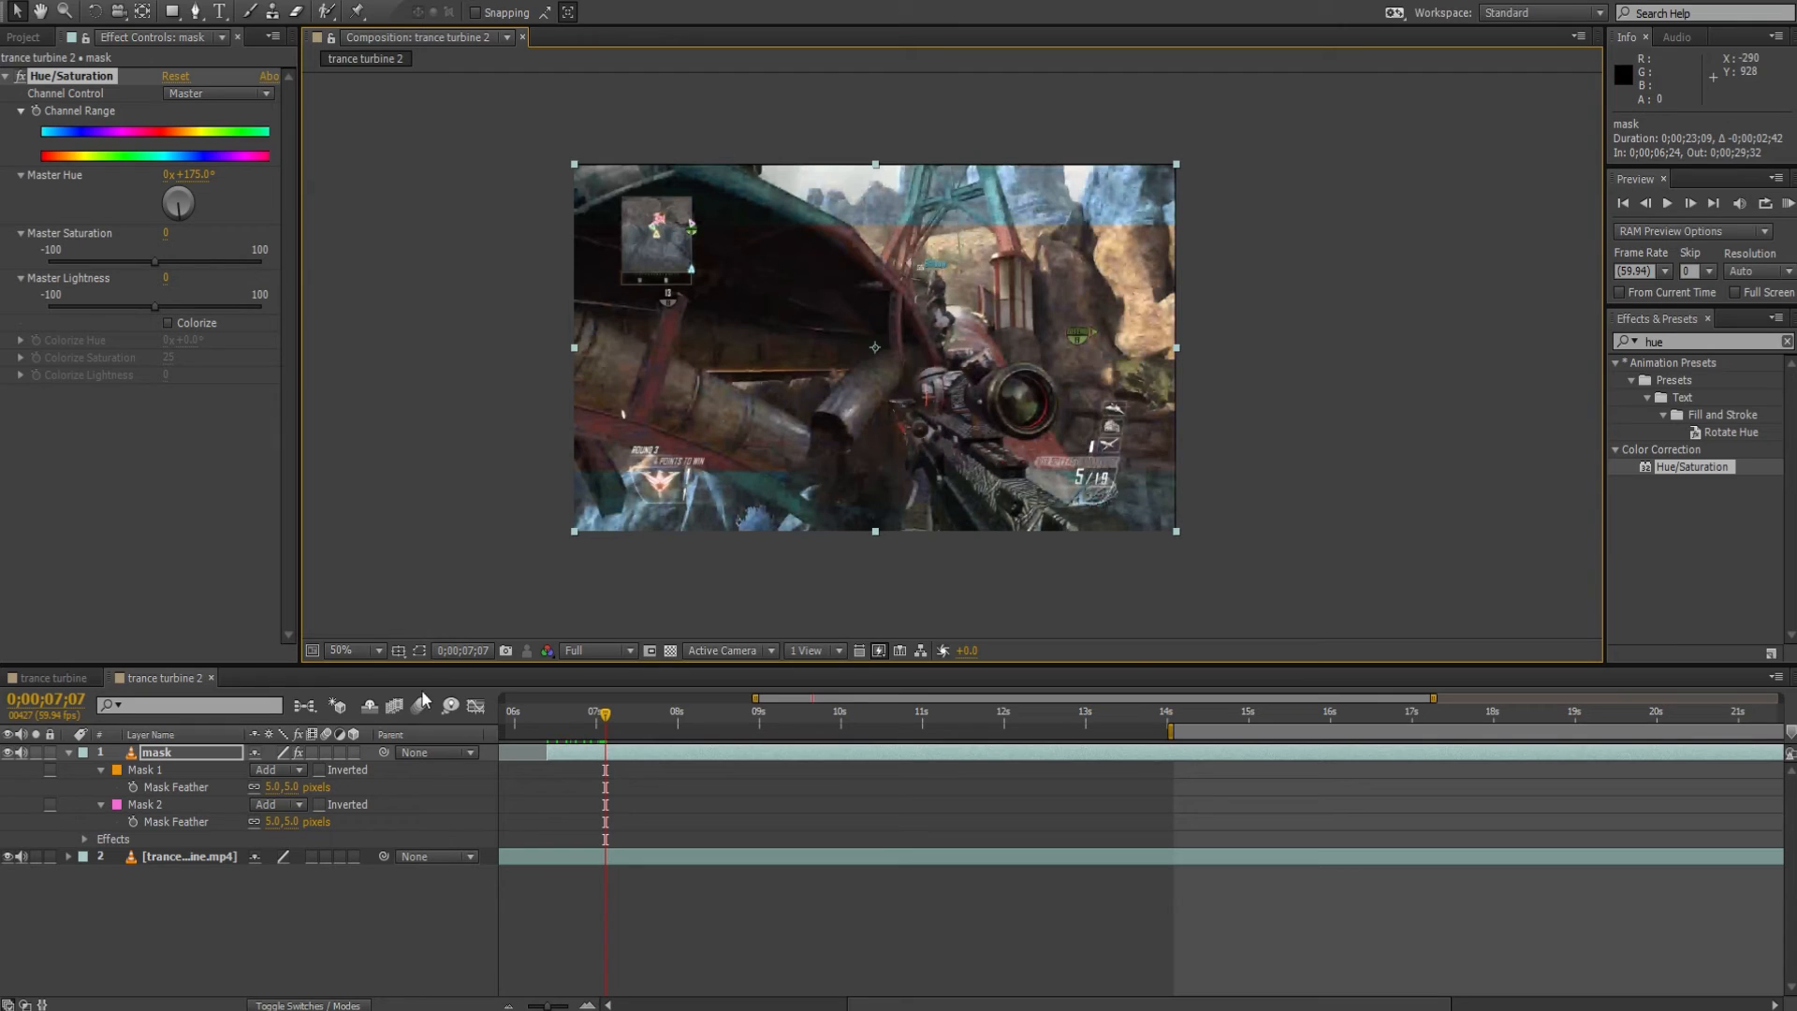
click(419, 651)
drag(547, 750, 1174, 752)
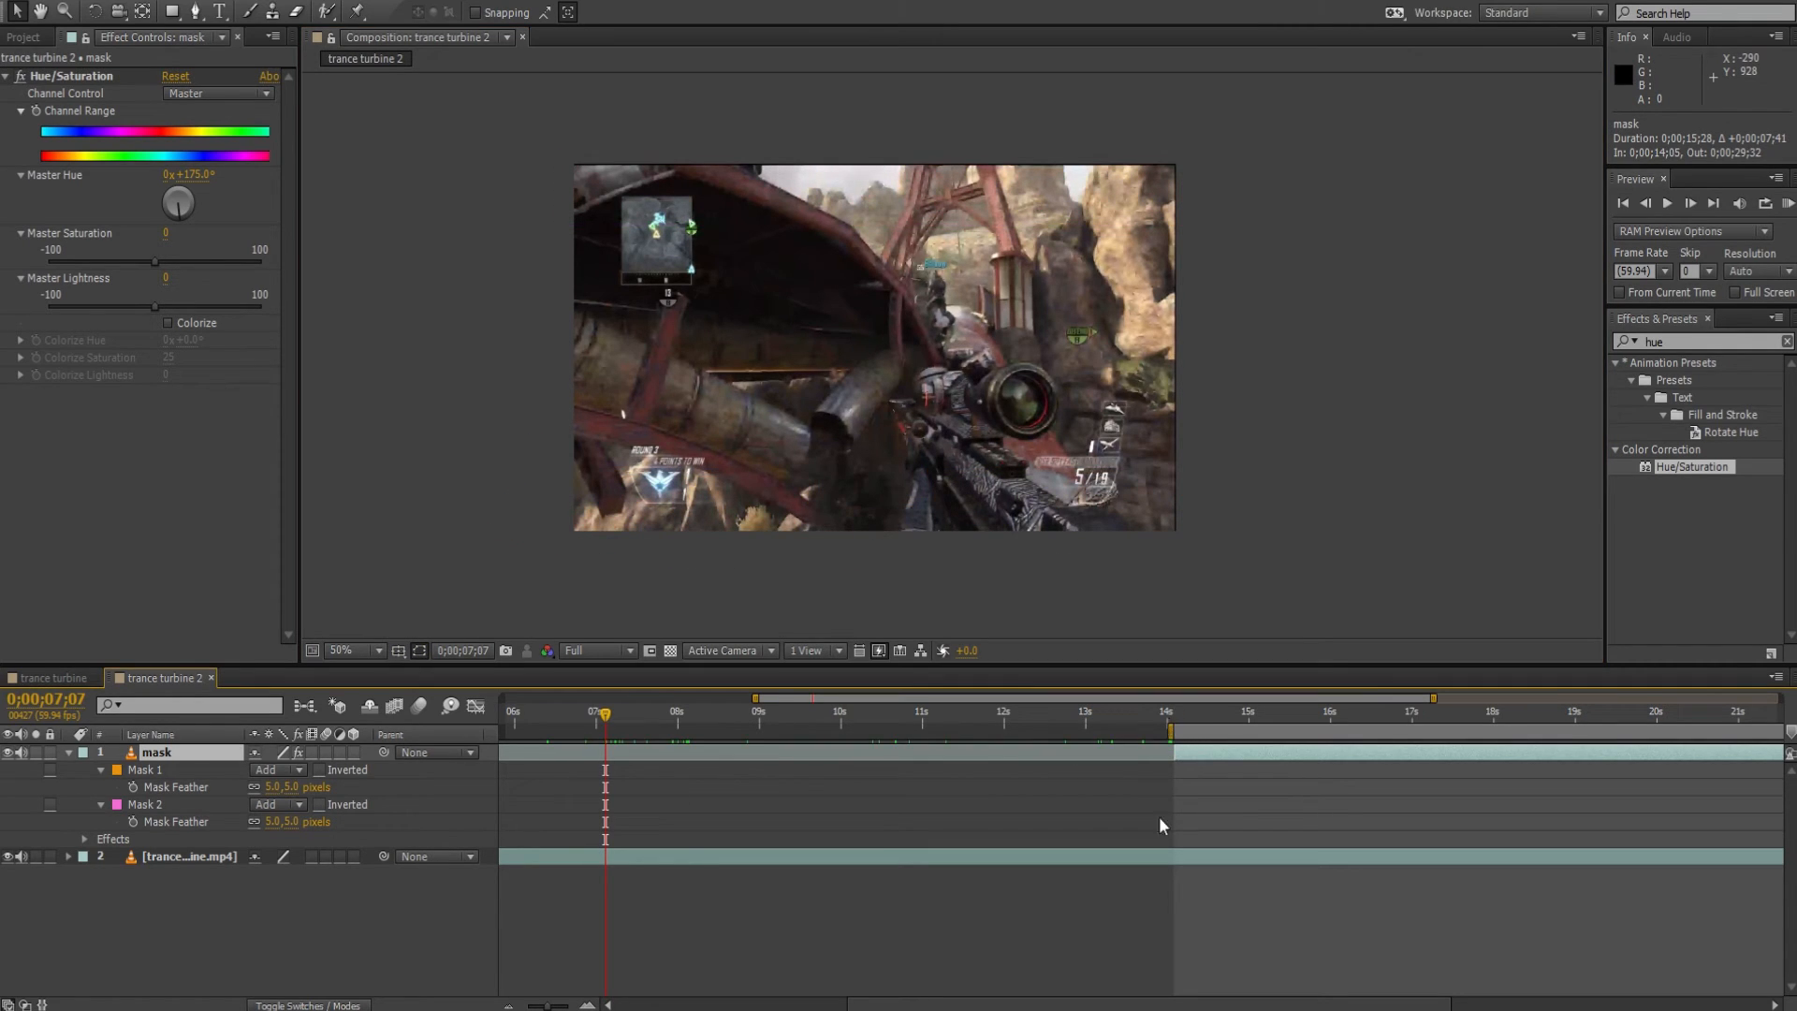
At 0;00;14;05, set Master Hue to 0° and enable keyframing for the Hue/Saturation Channel Range.
drag(898, 1000, 1154, 988)
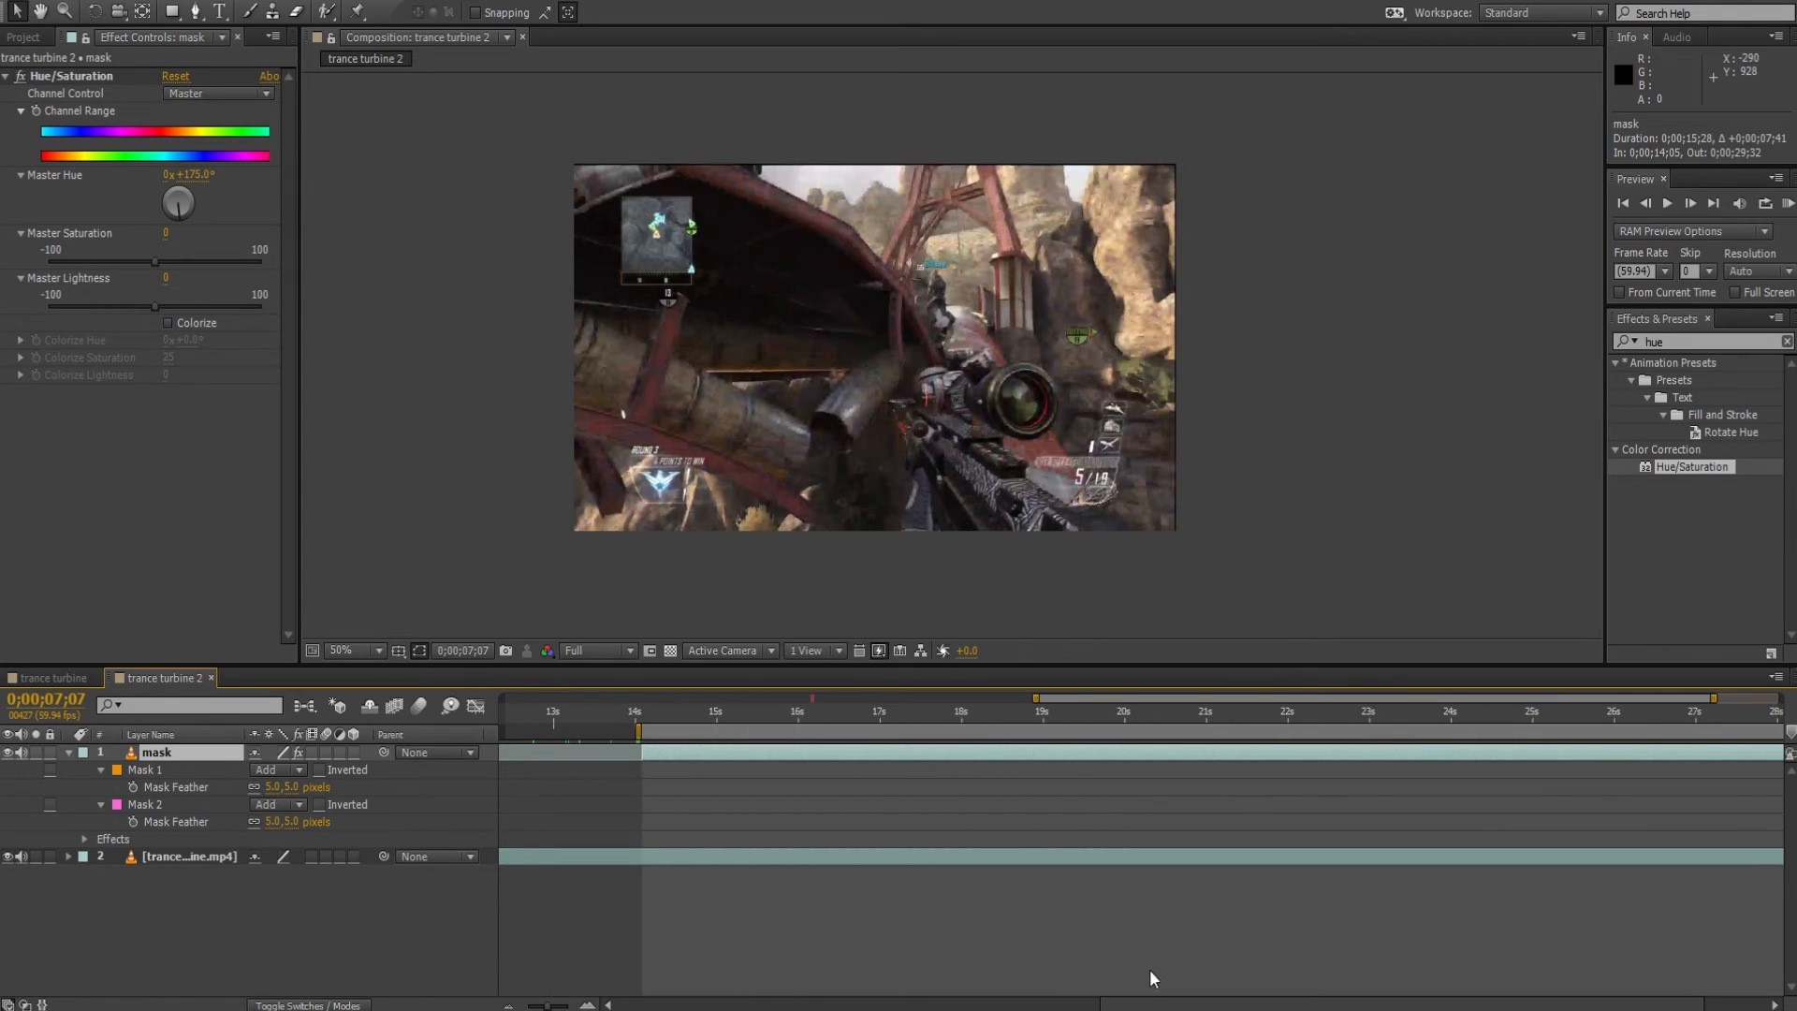
click(642, 700)
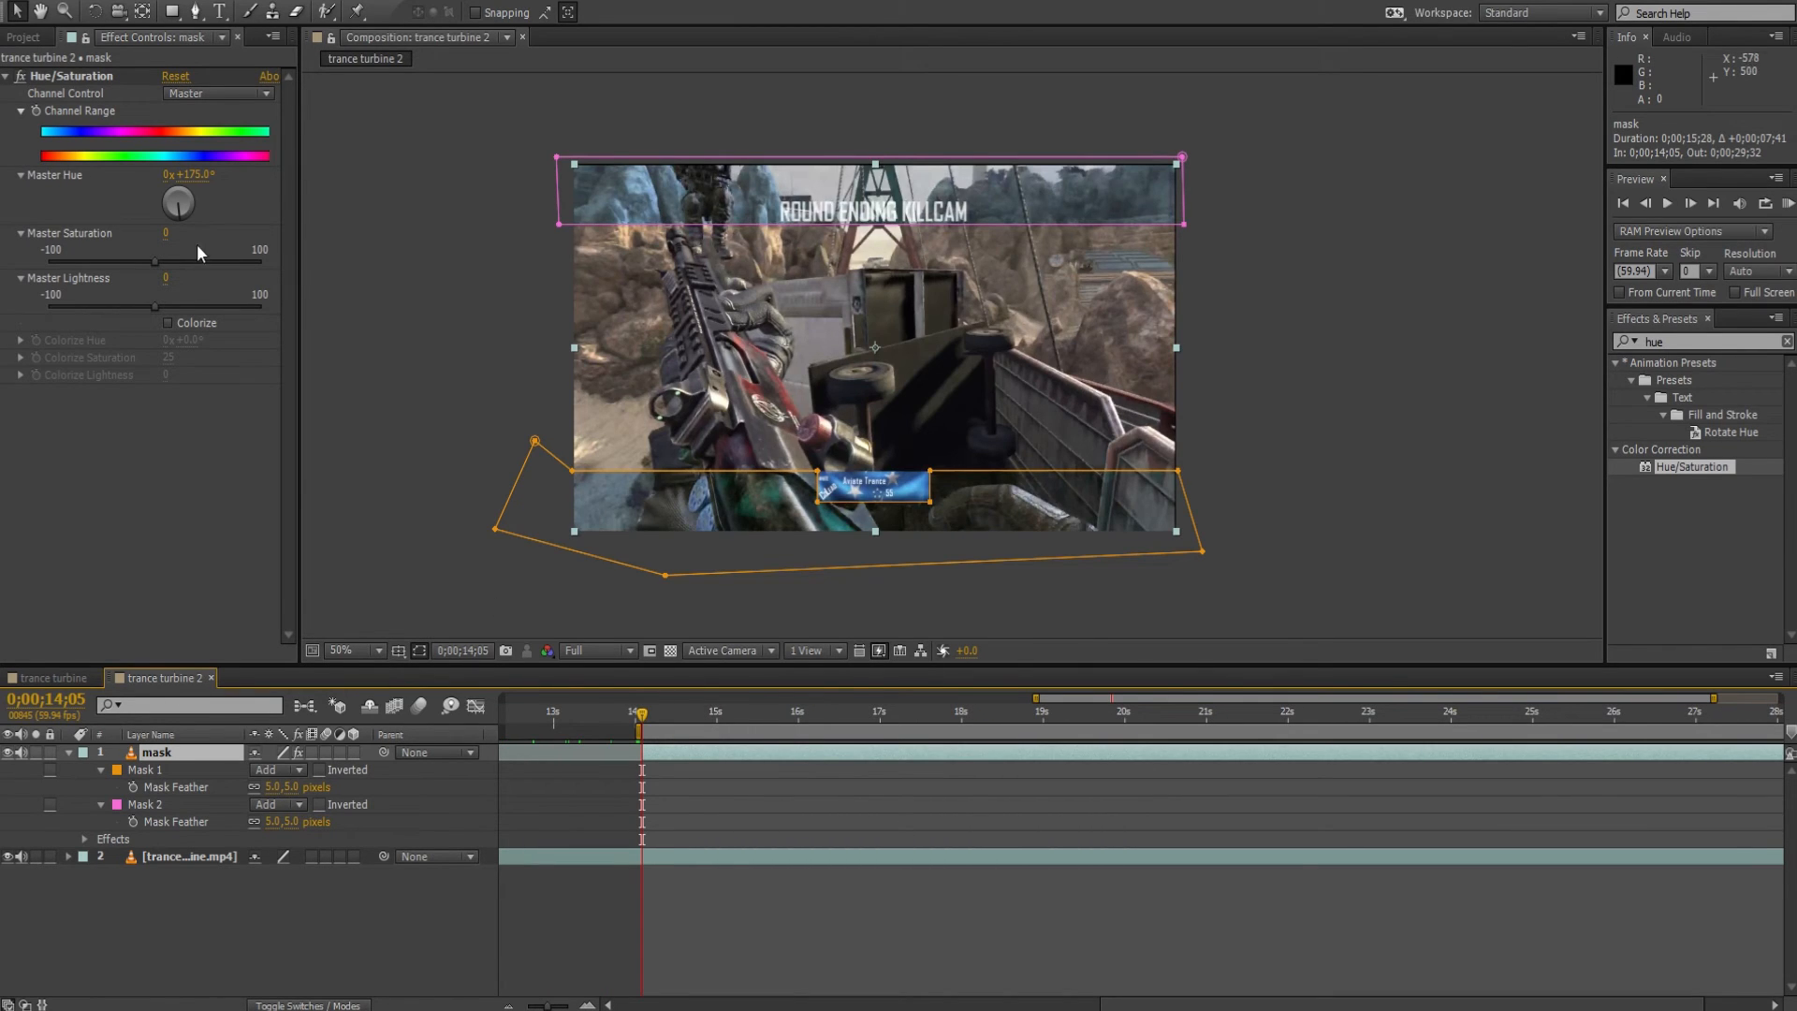
click(197, 174)
text(0)
key(Return)
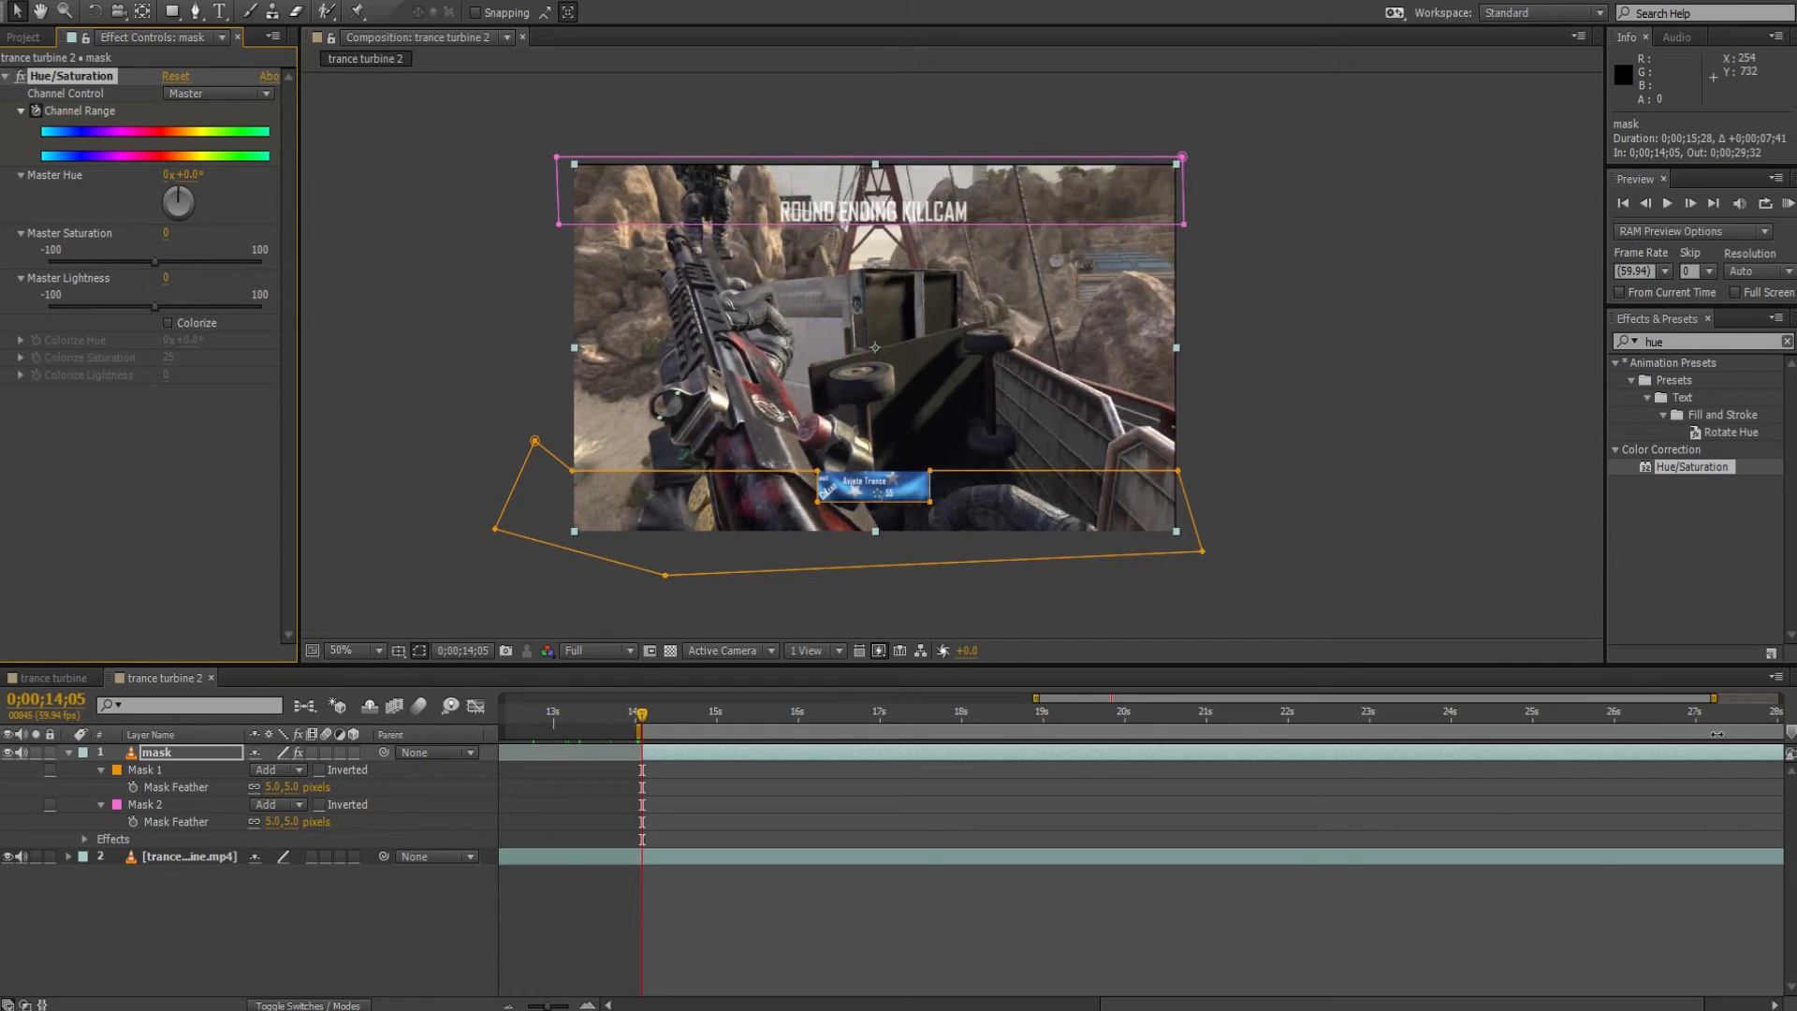
Move the current time to the end of the clip at 0;00;29;32.
drag(1480, 1004, 1737, 988)
click(1775, 700)
click(1776, 711)
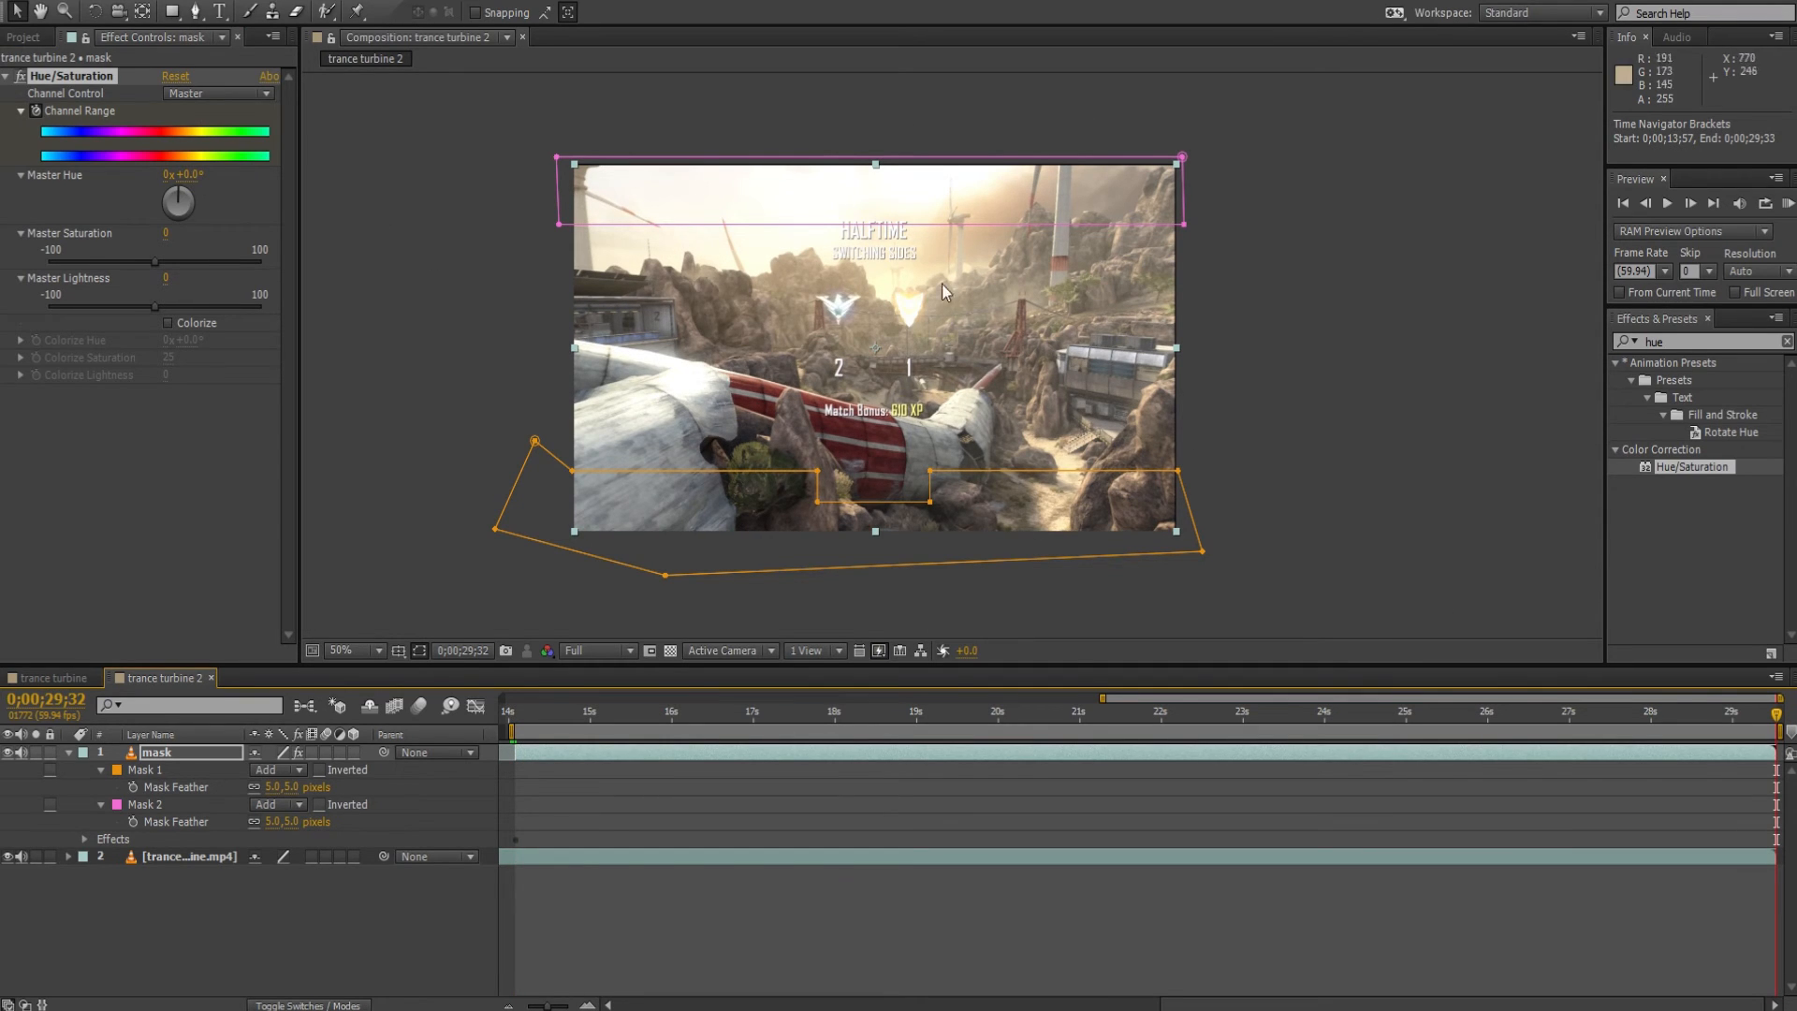
Try a Master Hue angle of 25° on the last frame, and reset the angle to 0°.
click(185, 175)
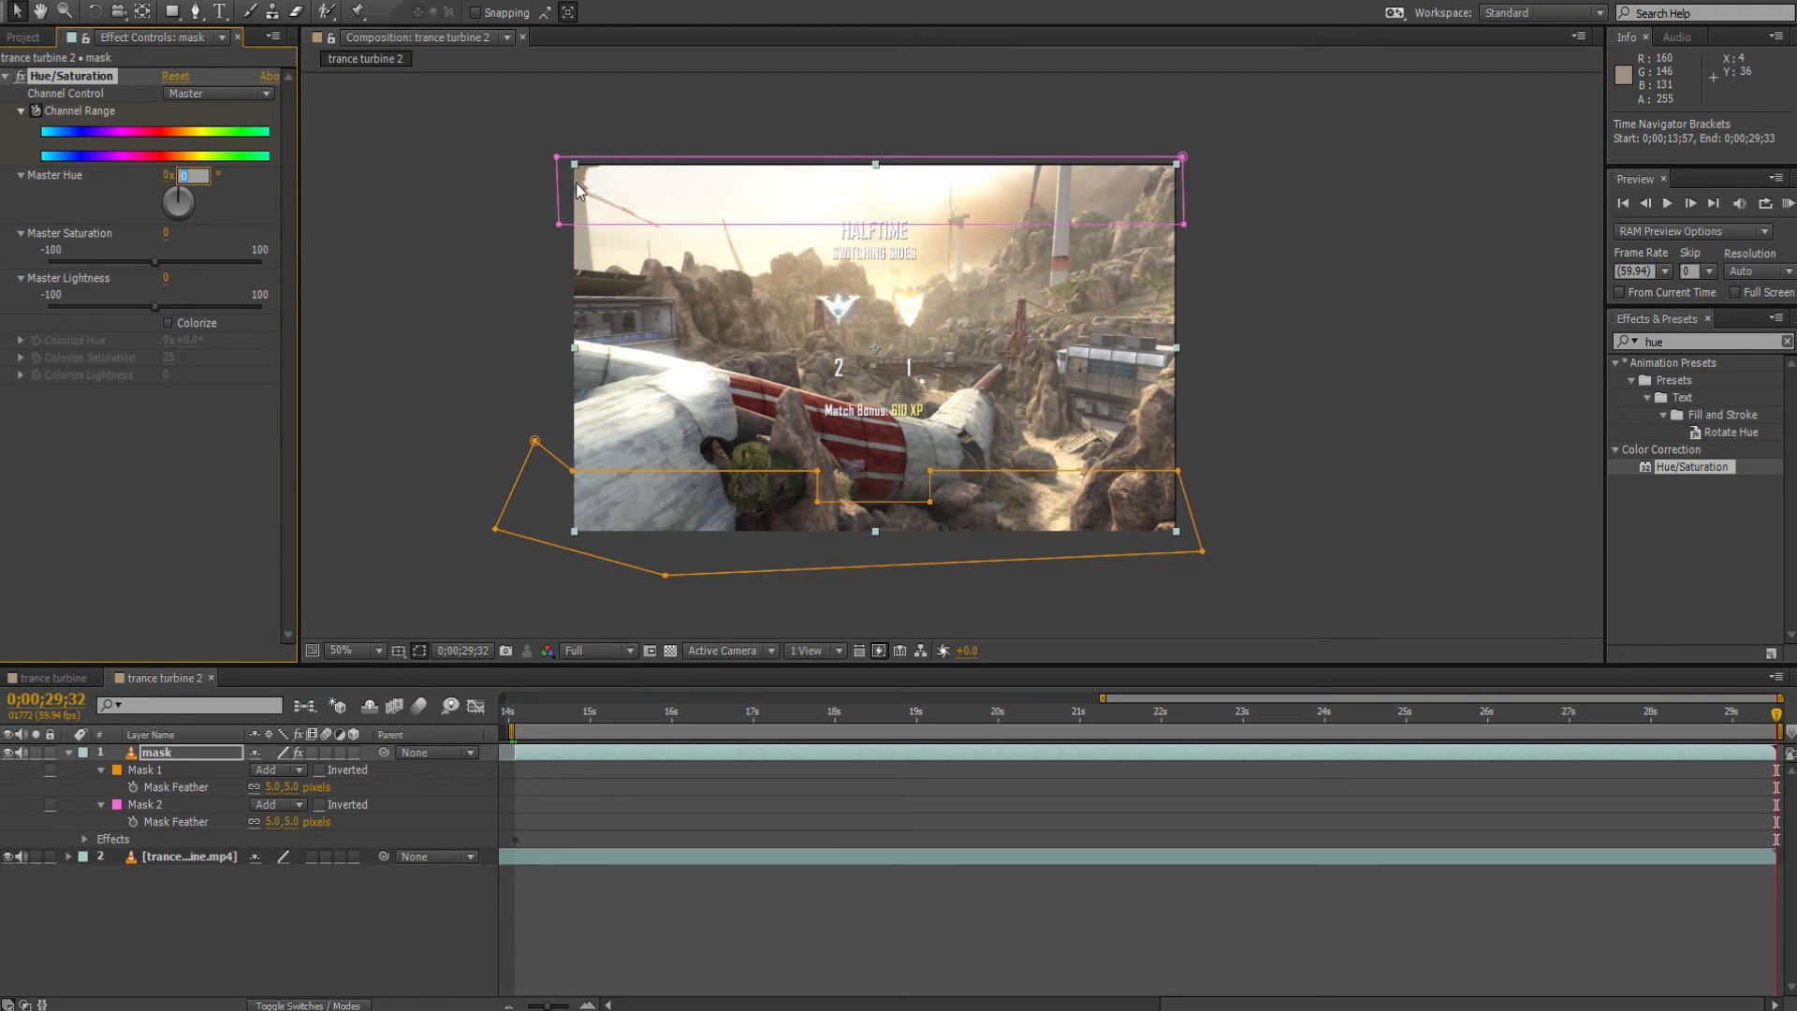
text(25)
key(Return)
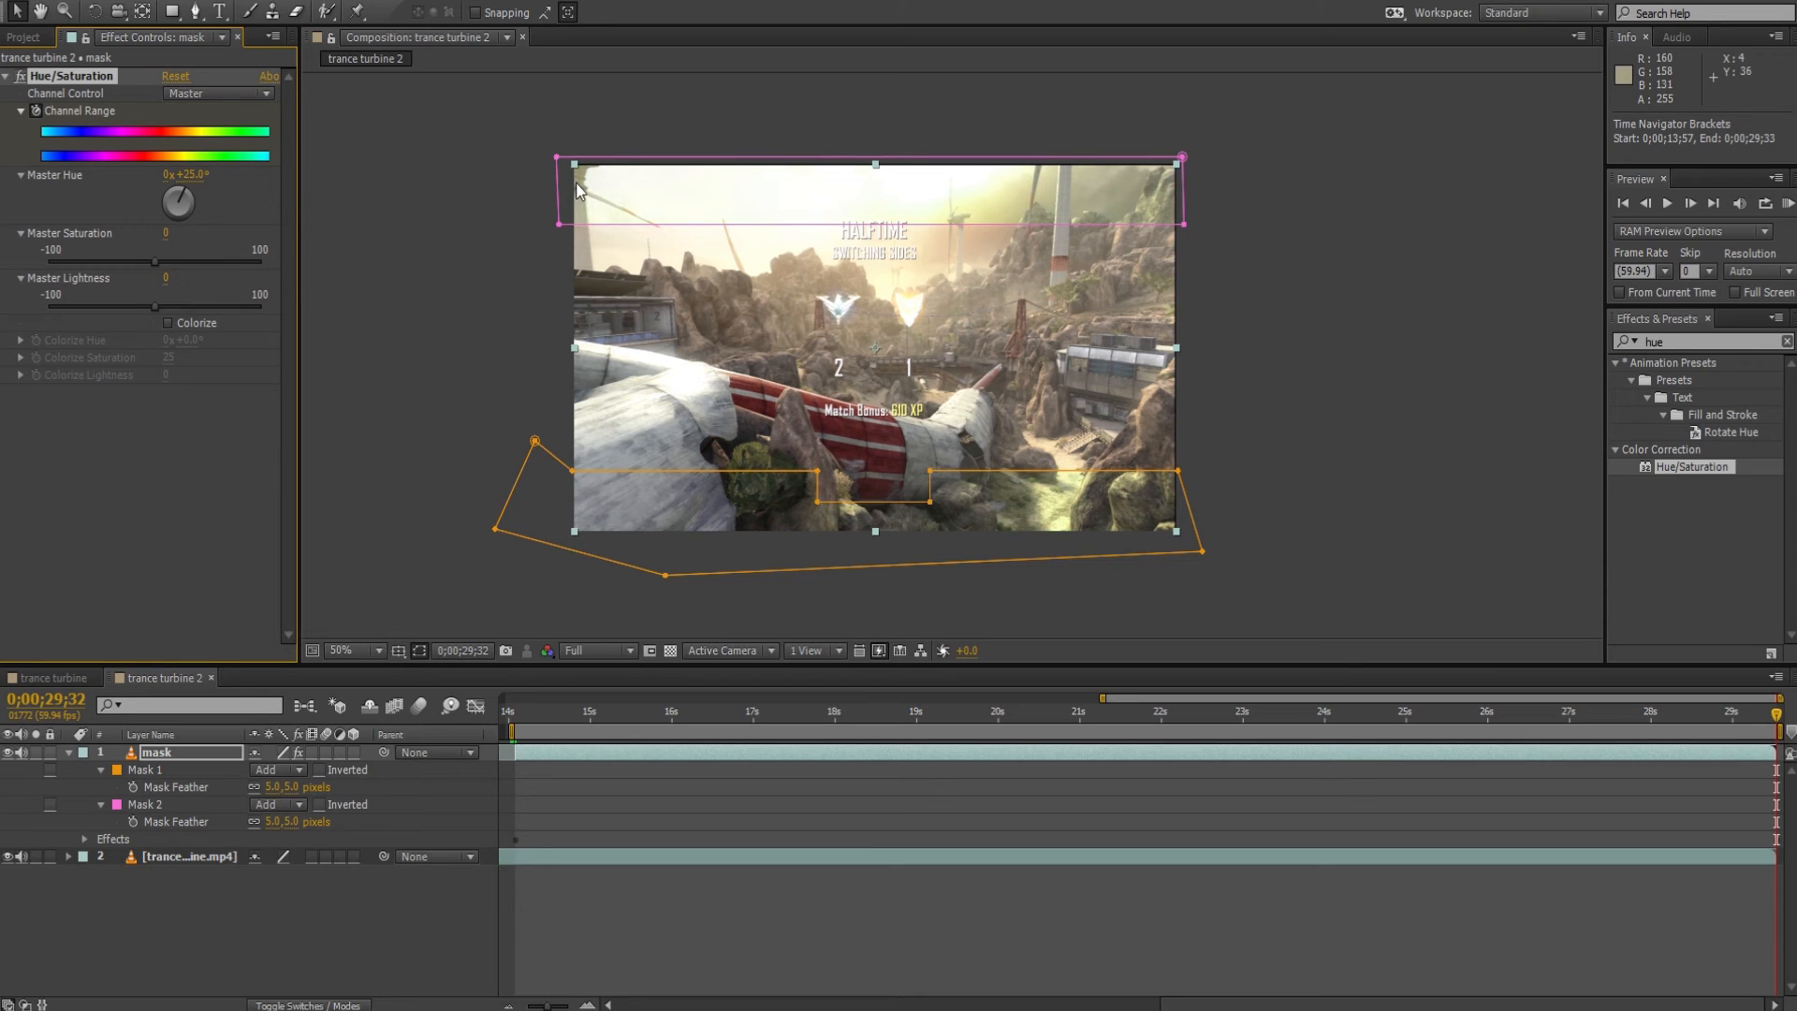
click(198, 178)
text(0)
key(Return)
Set Master Hue to 25 full revolutions at the clip's last frame.
click(168, 174)
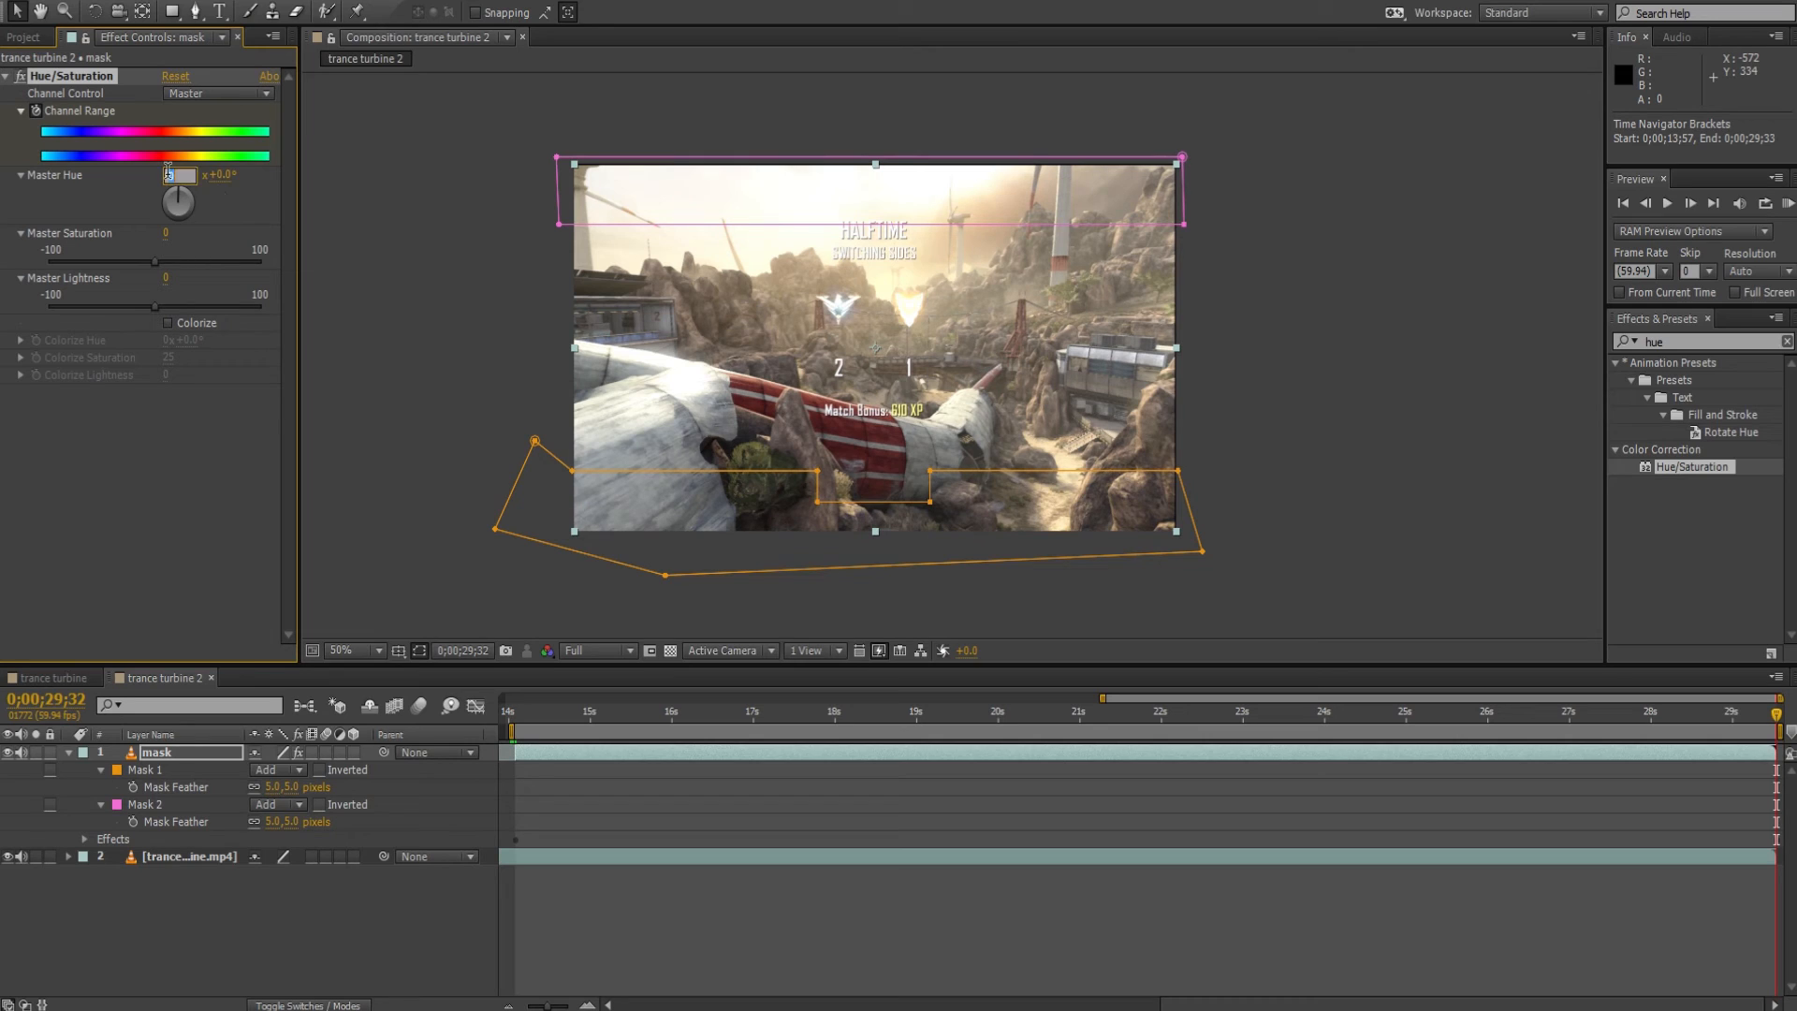
text(25)
key(Return)
Preview the cycling hue on the masked killcam bars from about 0;00;17;57, and reselect the mask layer.
drag(797, 726, 832, 727)
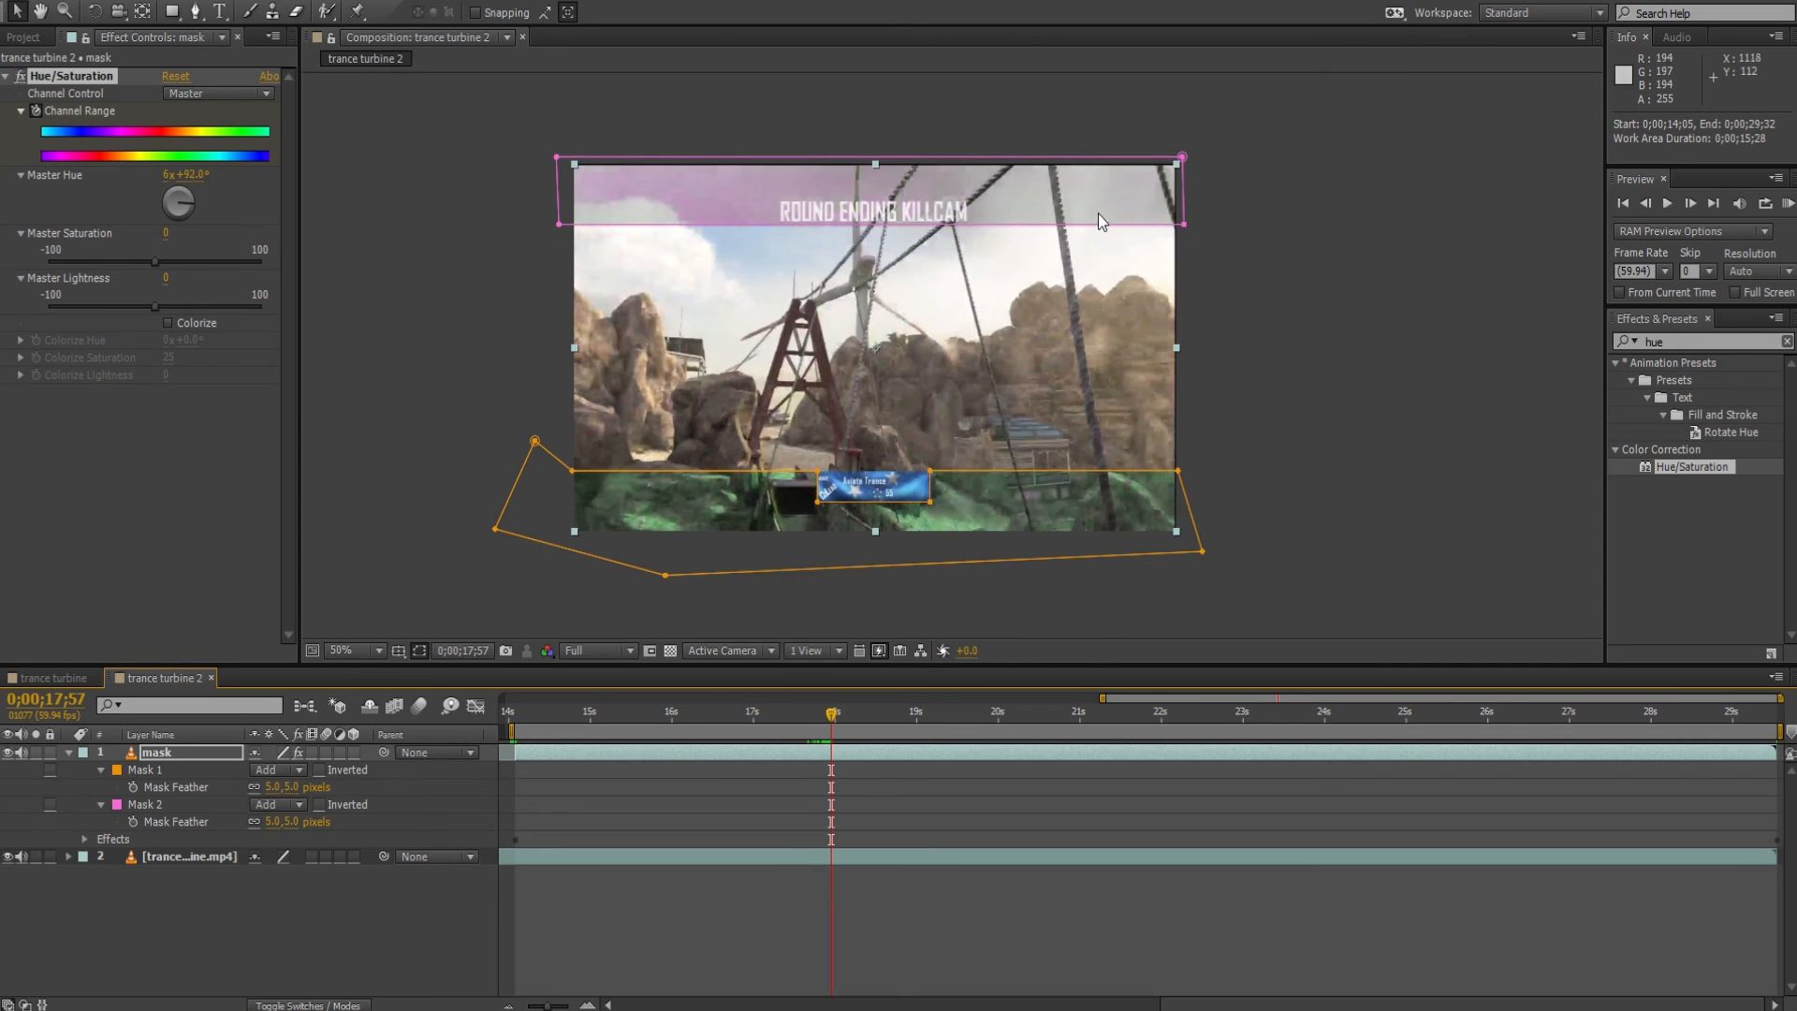
key(space)
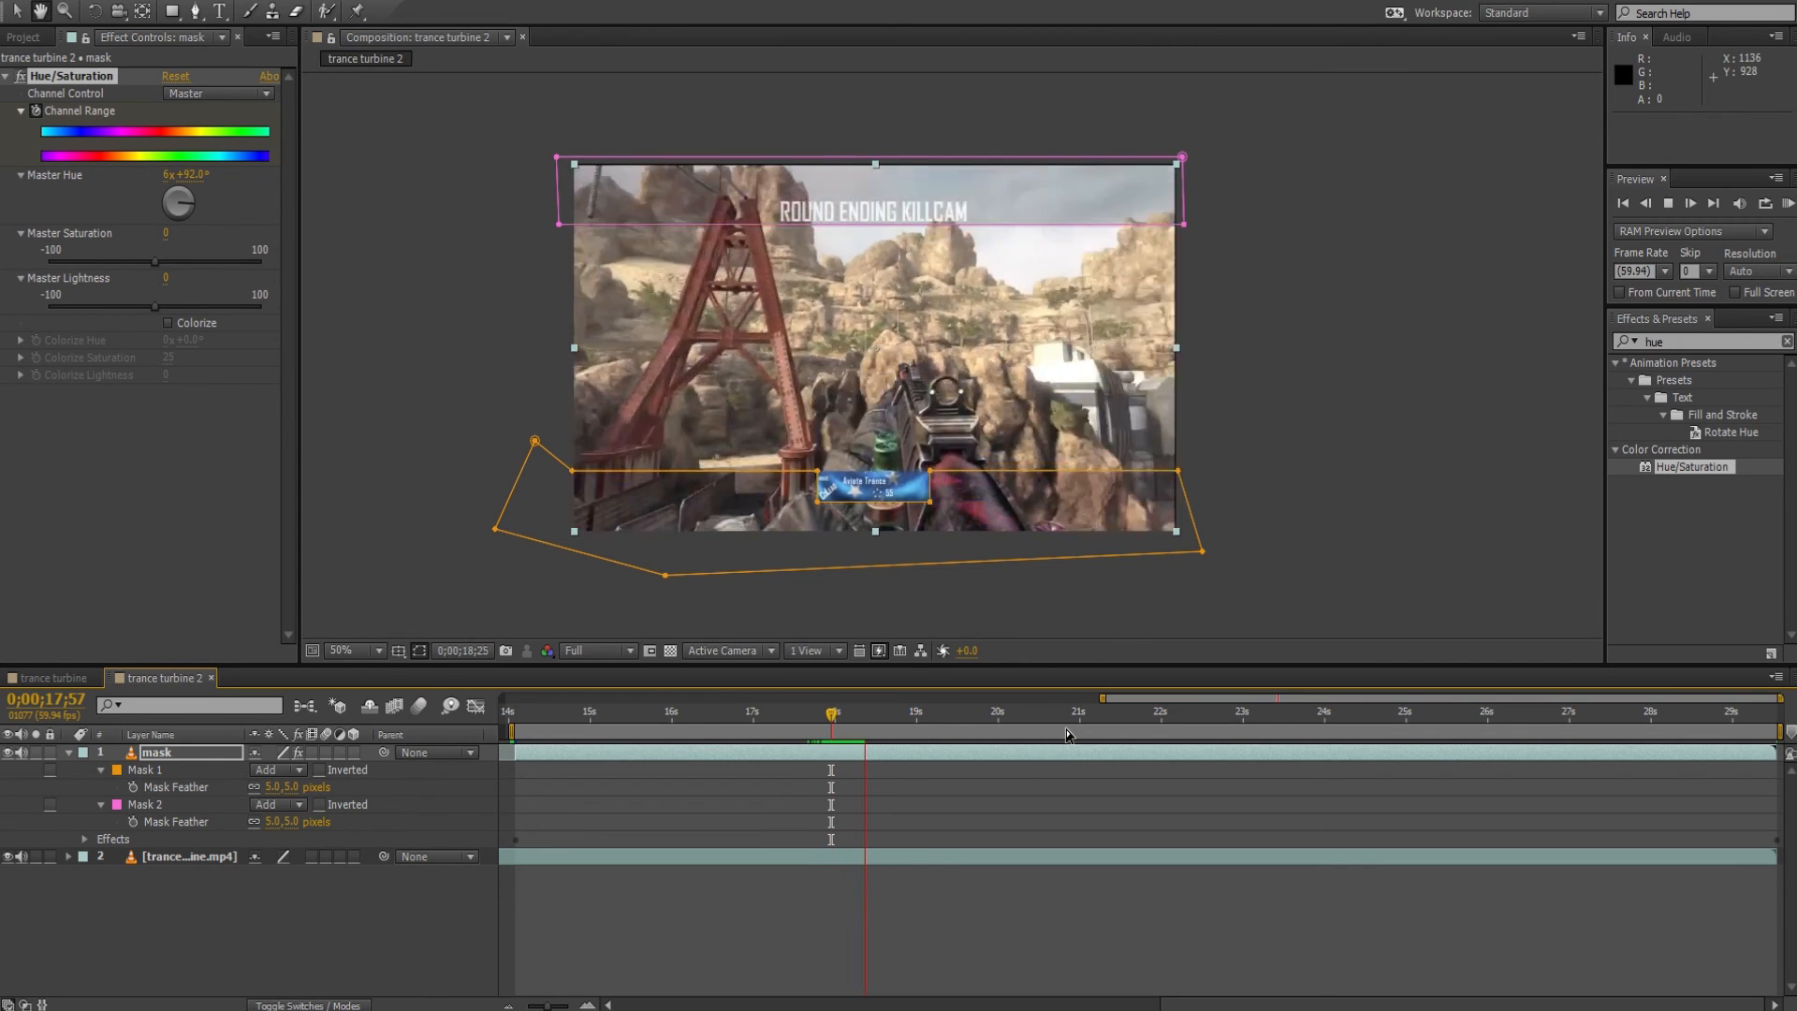
key(space)
key(space)
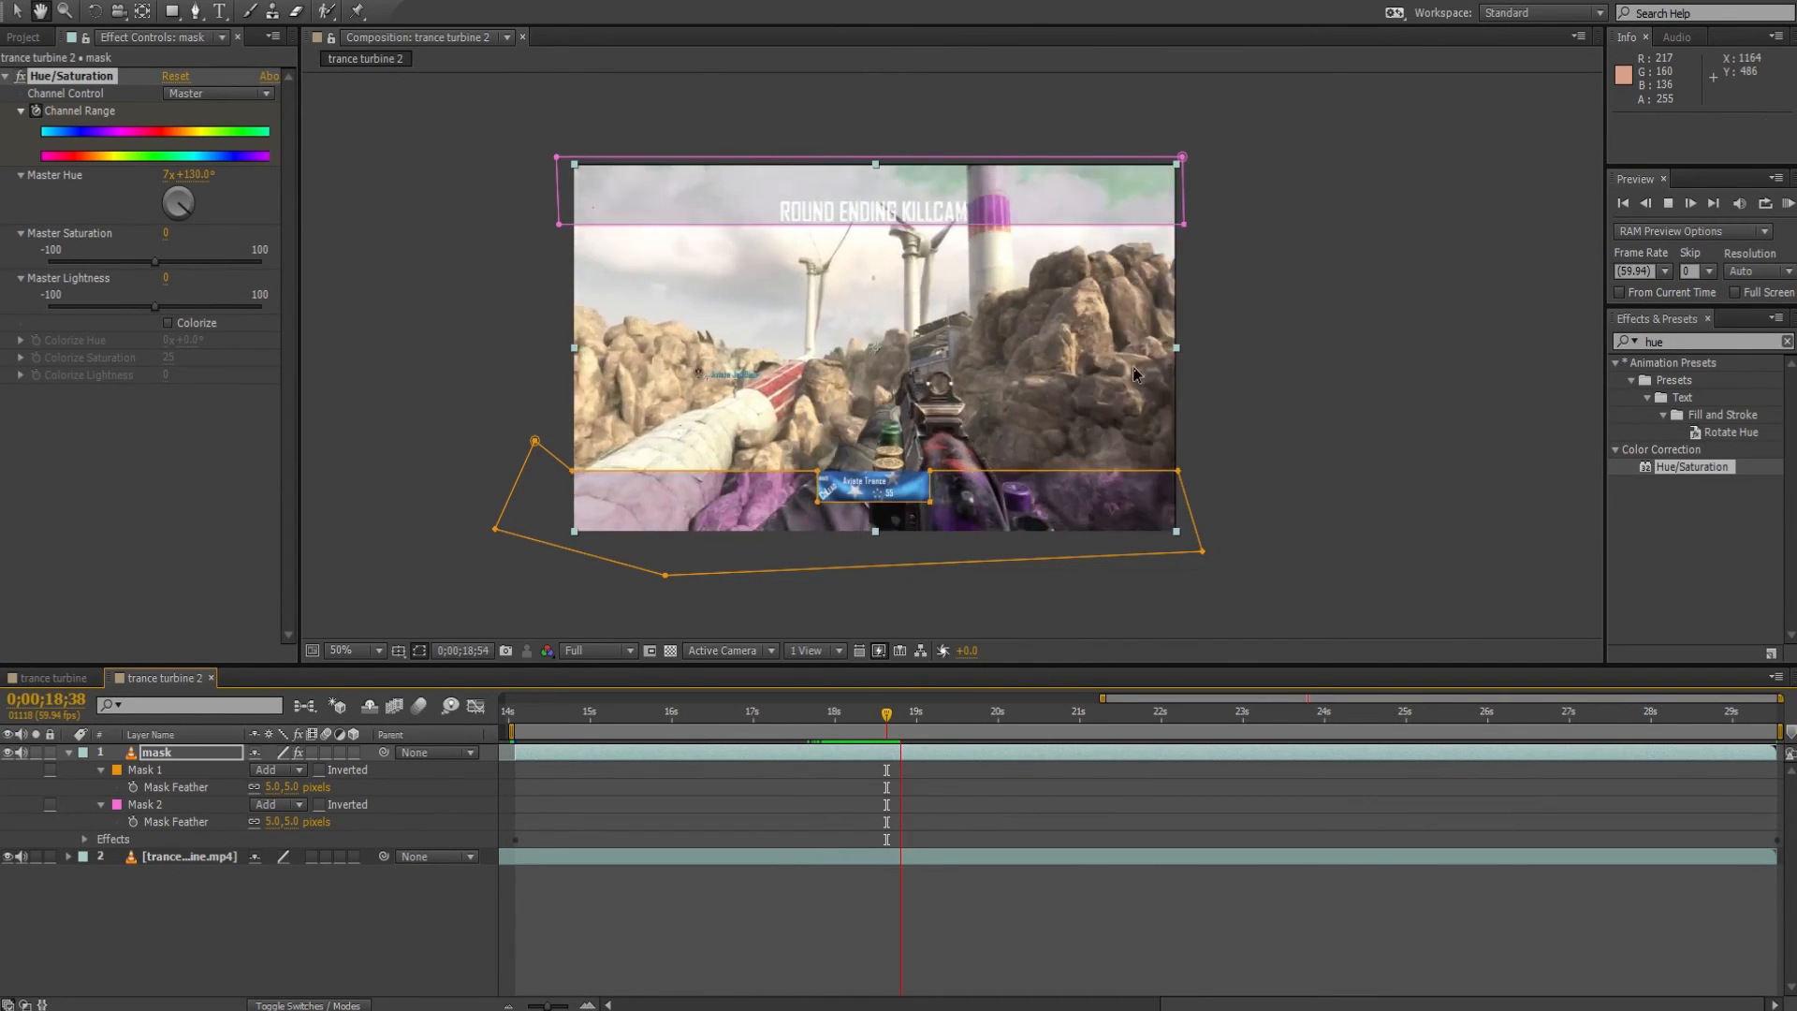
key(space)
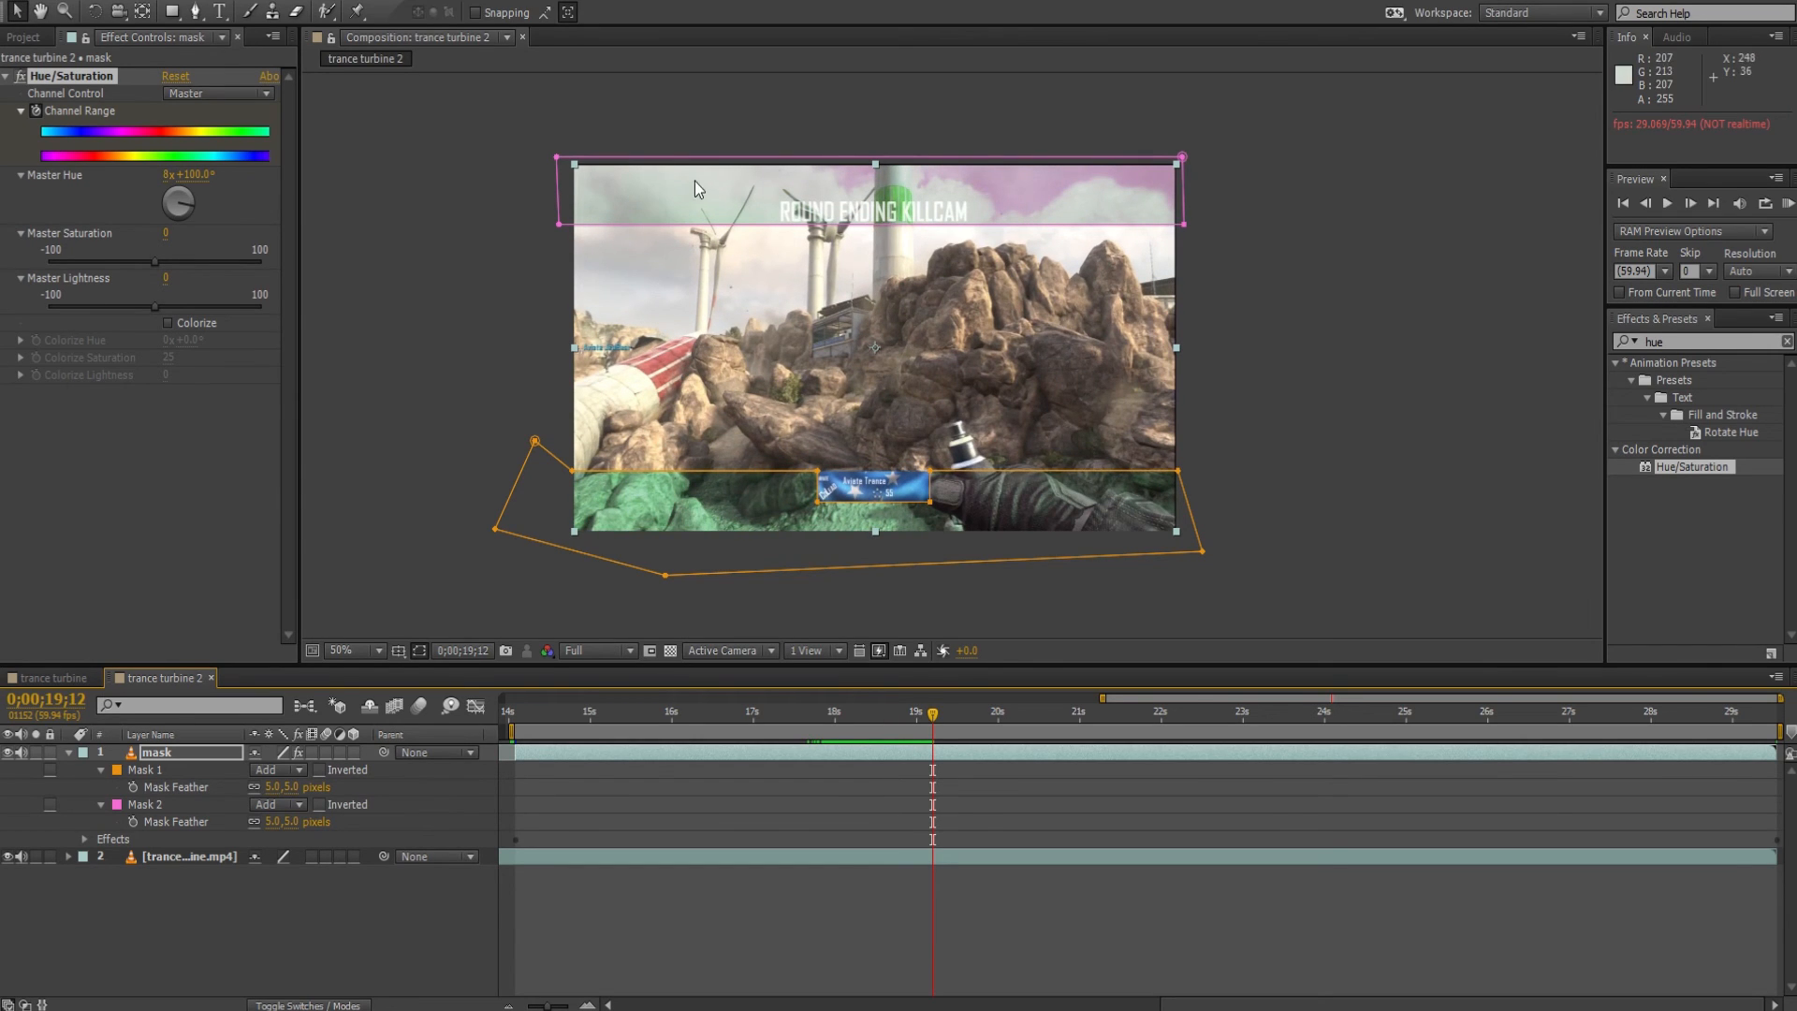
click(192, 751)
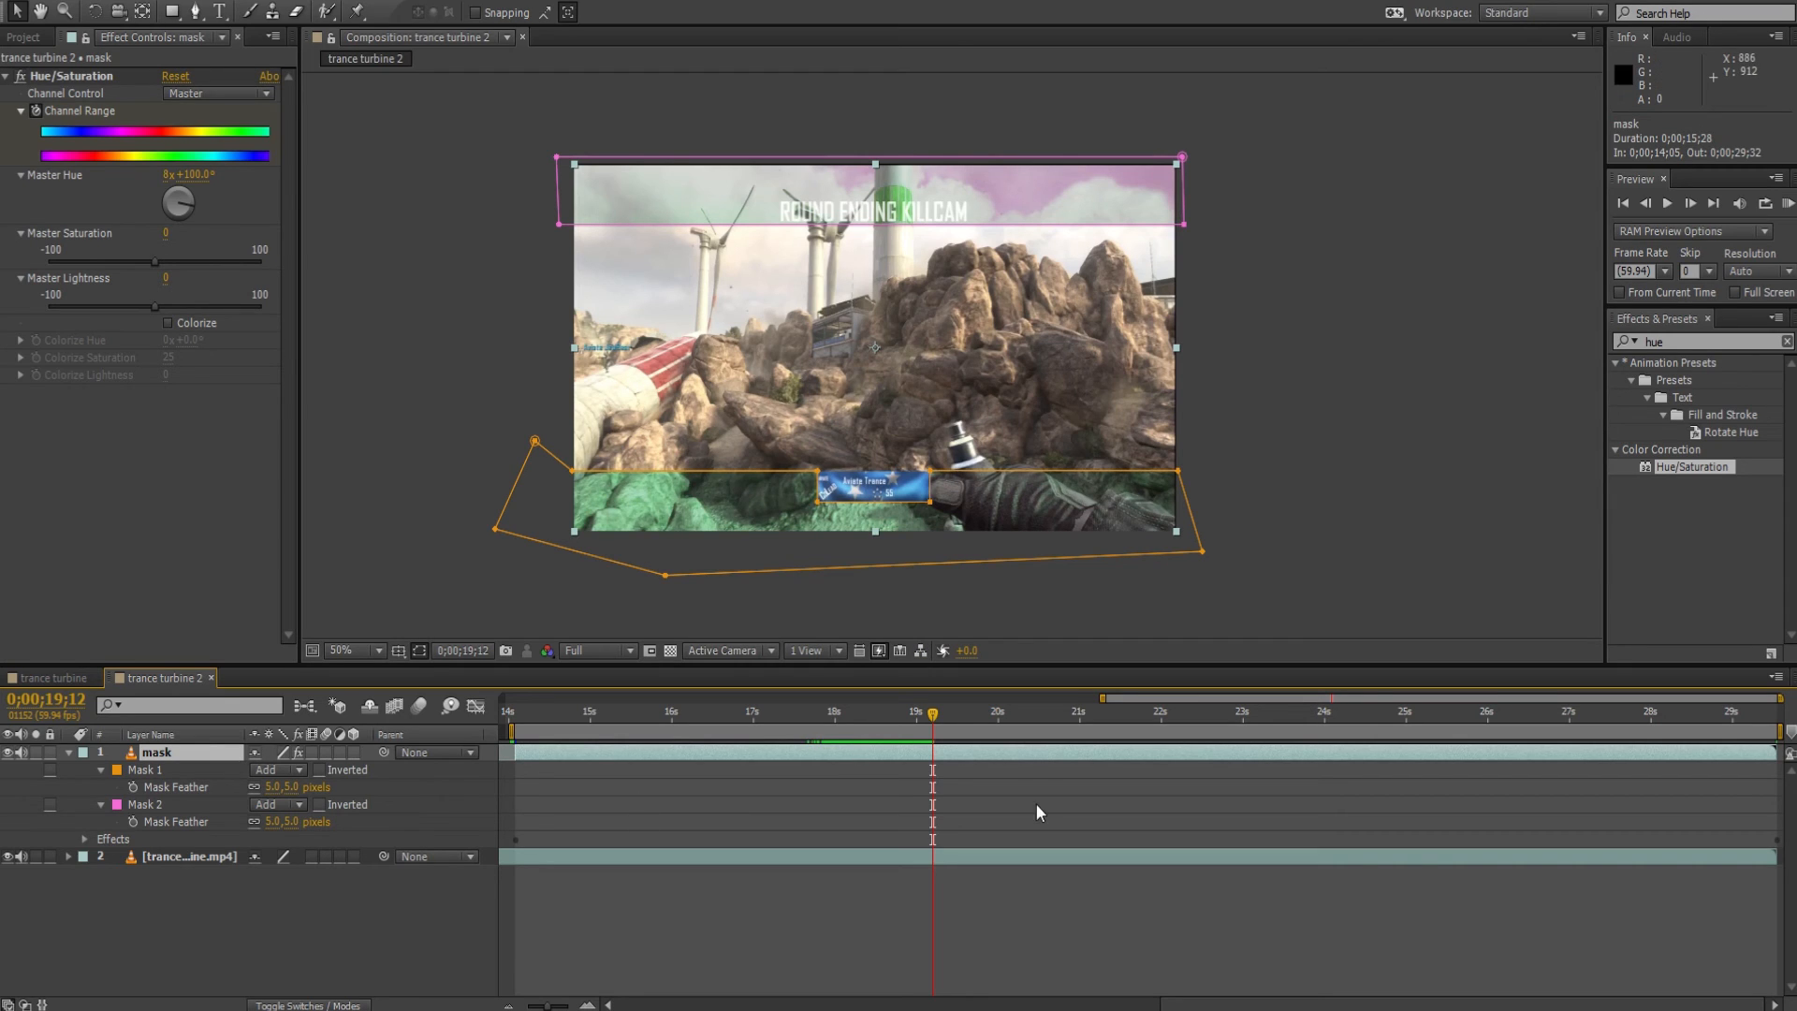
Reveal only the keyframed Hue/Saturation property of the mask layer and scrub the current time to 0;00;22;30.
key(u)
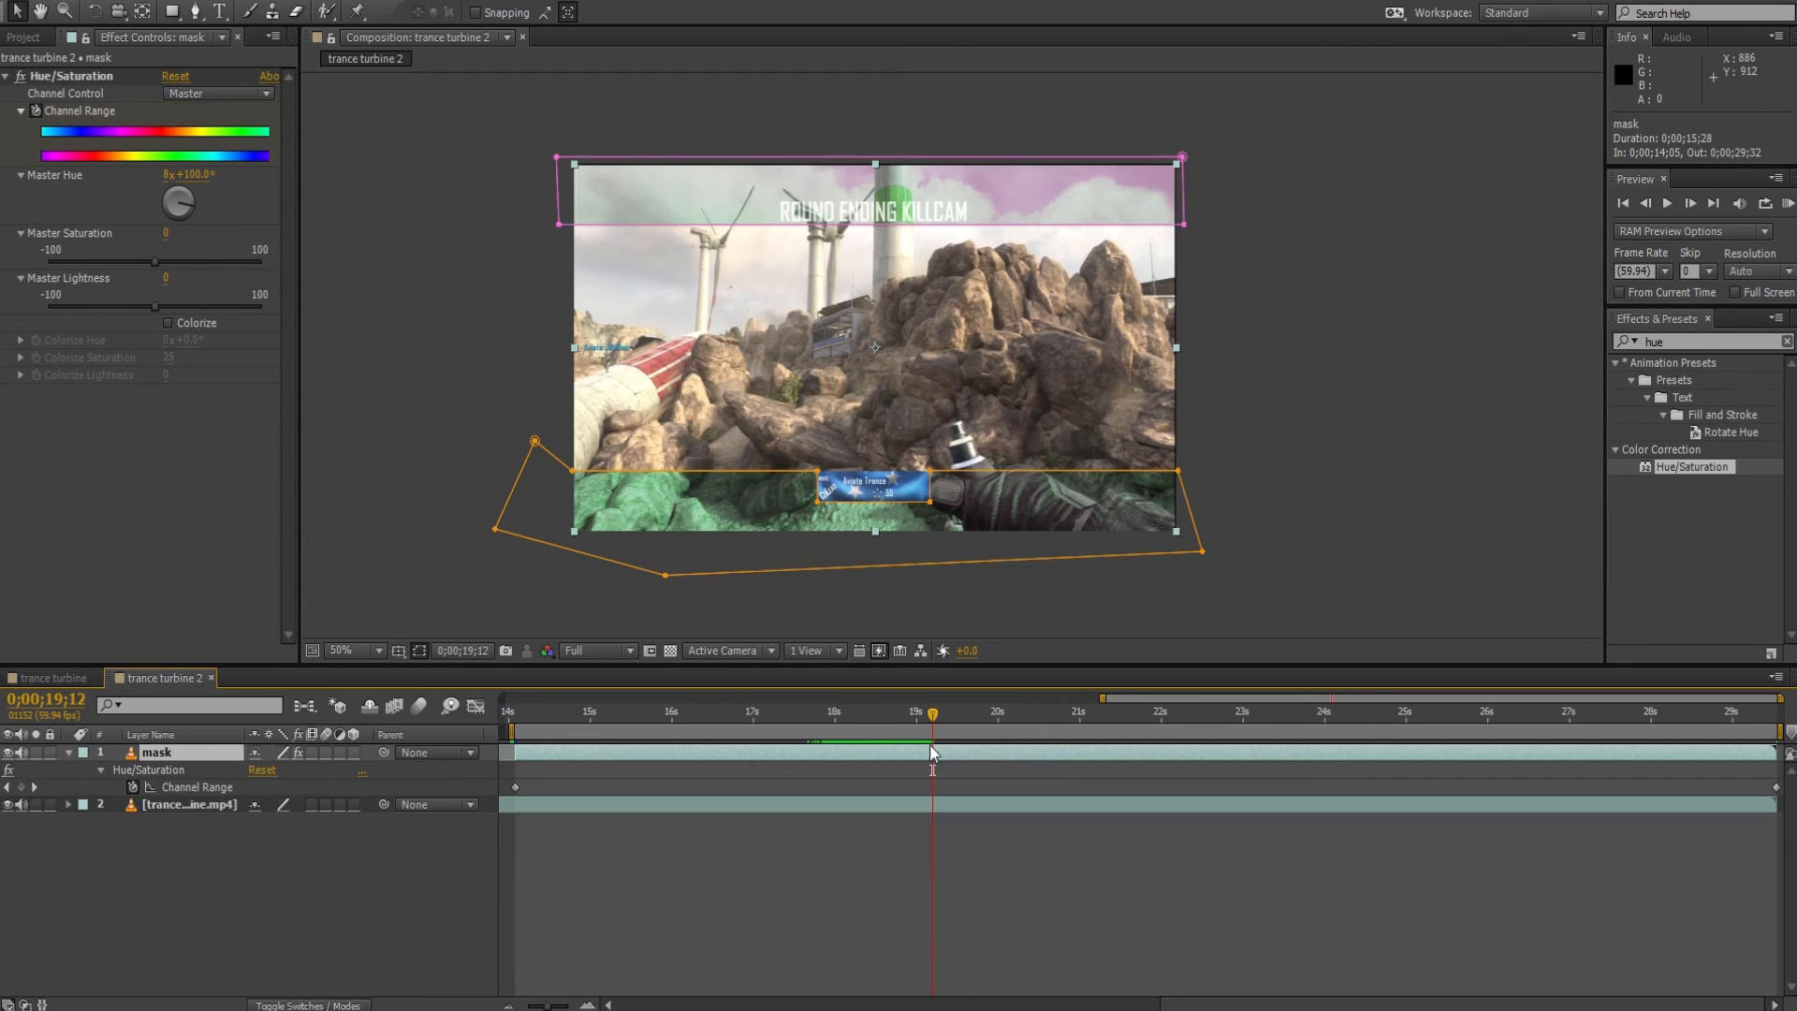
drag(935, 710, 1036, 734)
drag(1058, 727, 1231, 719)
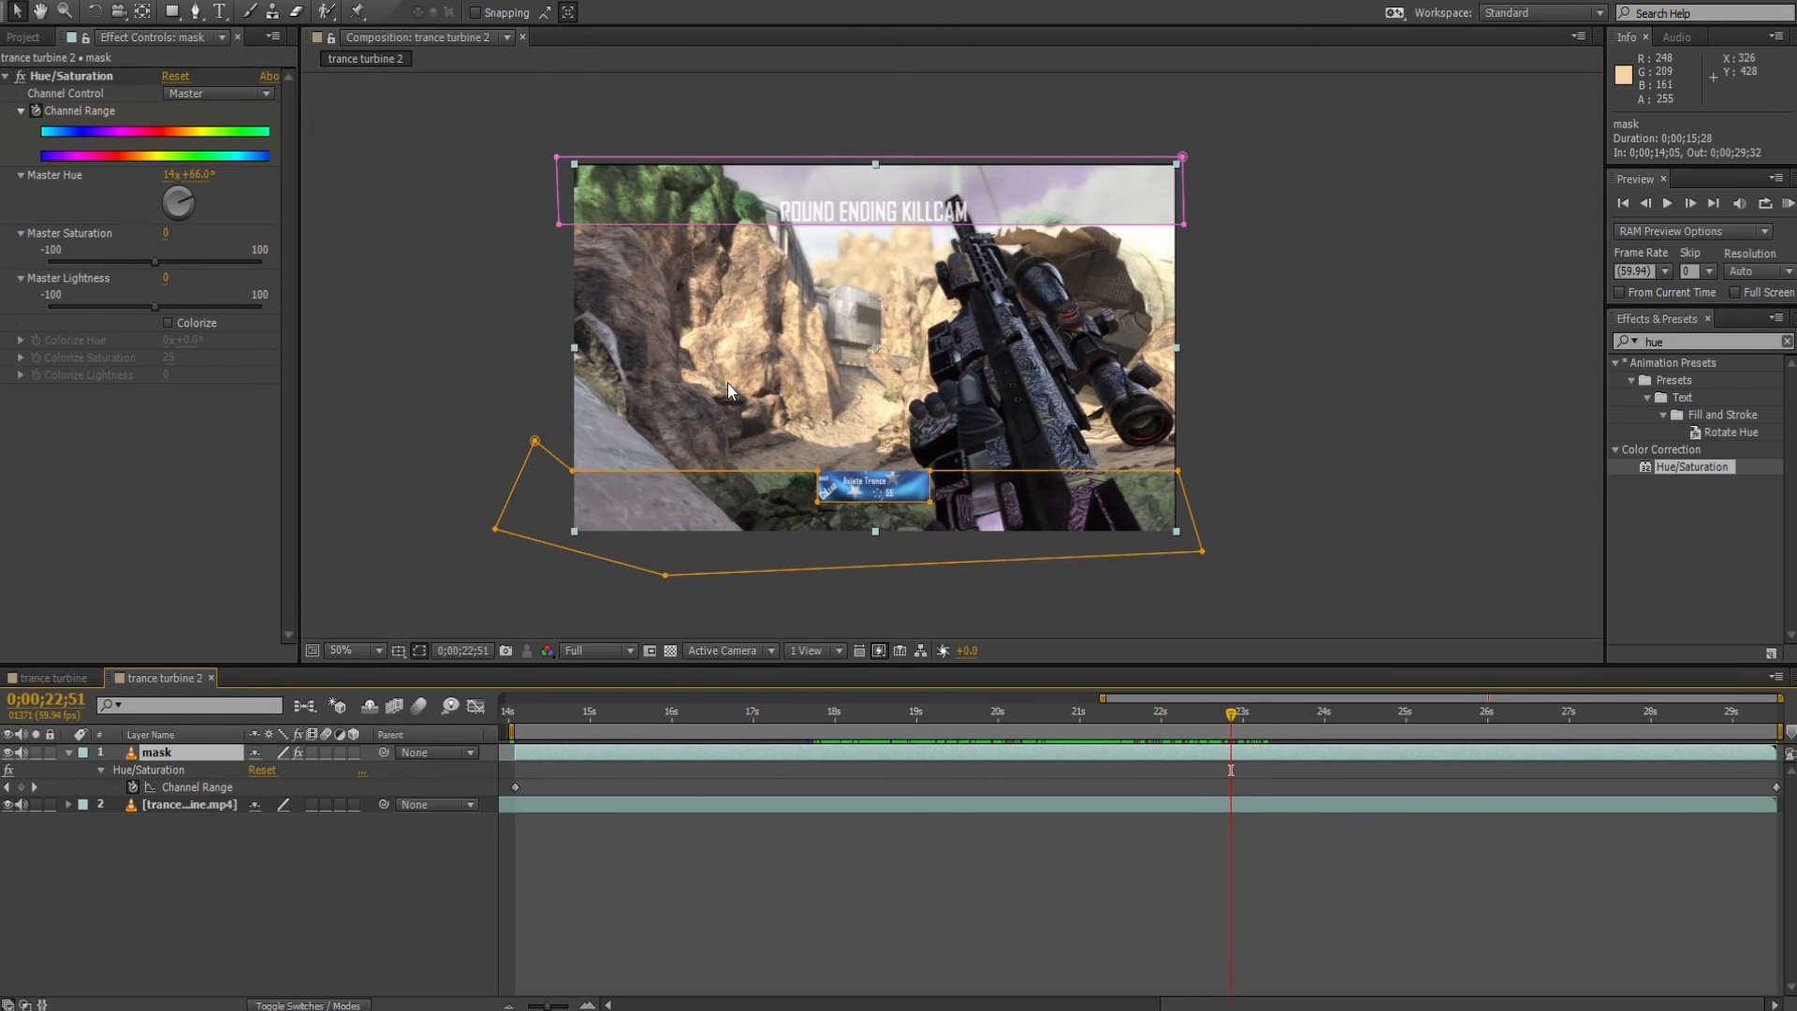
mouse_move(1195, 721)
mouse_down()
mouse_move(1234, 724)
mouse_move(1176, 727)
mouse_move(1204, 728)
mouse_up()
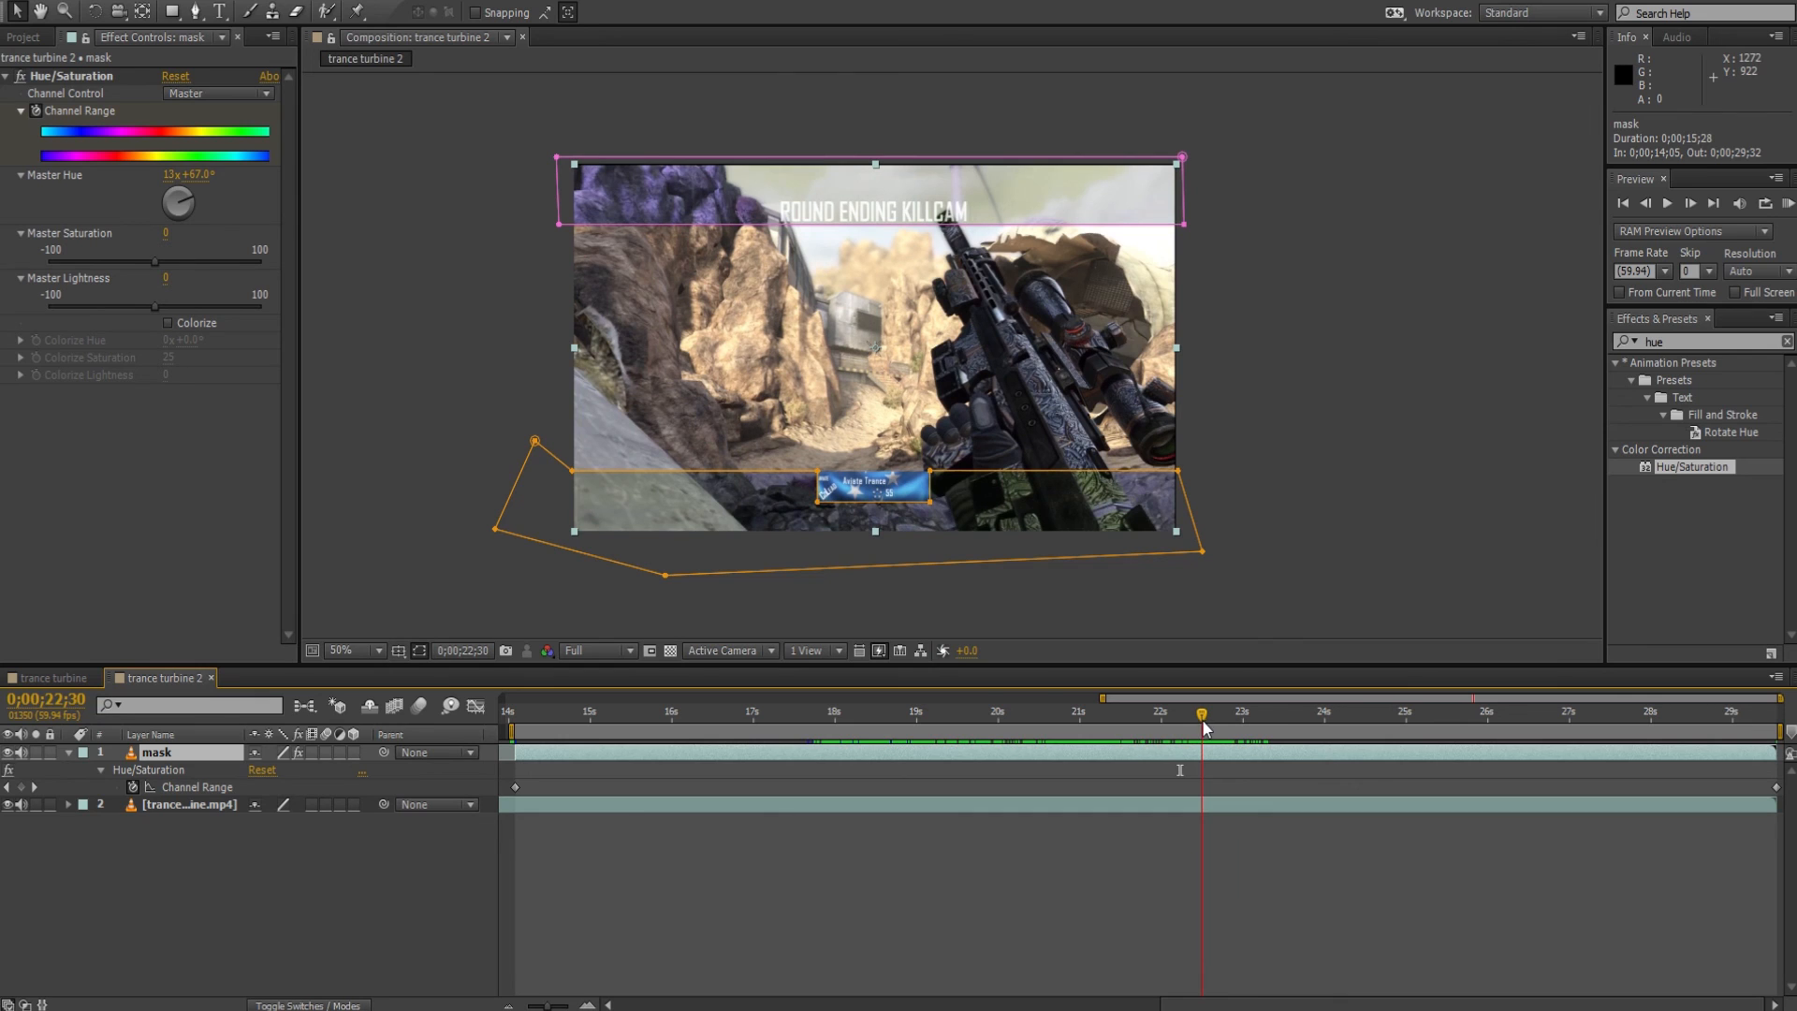
Examine the hue tint and mask edge where the gun overlaps the lower killcam bar at 200% magnification.
key(period)
key(g)
key(space)
drag(1120, 522, 864, 240)
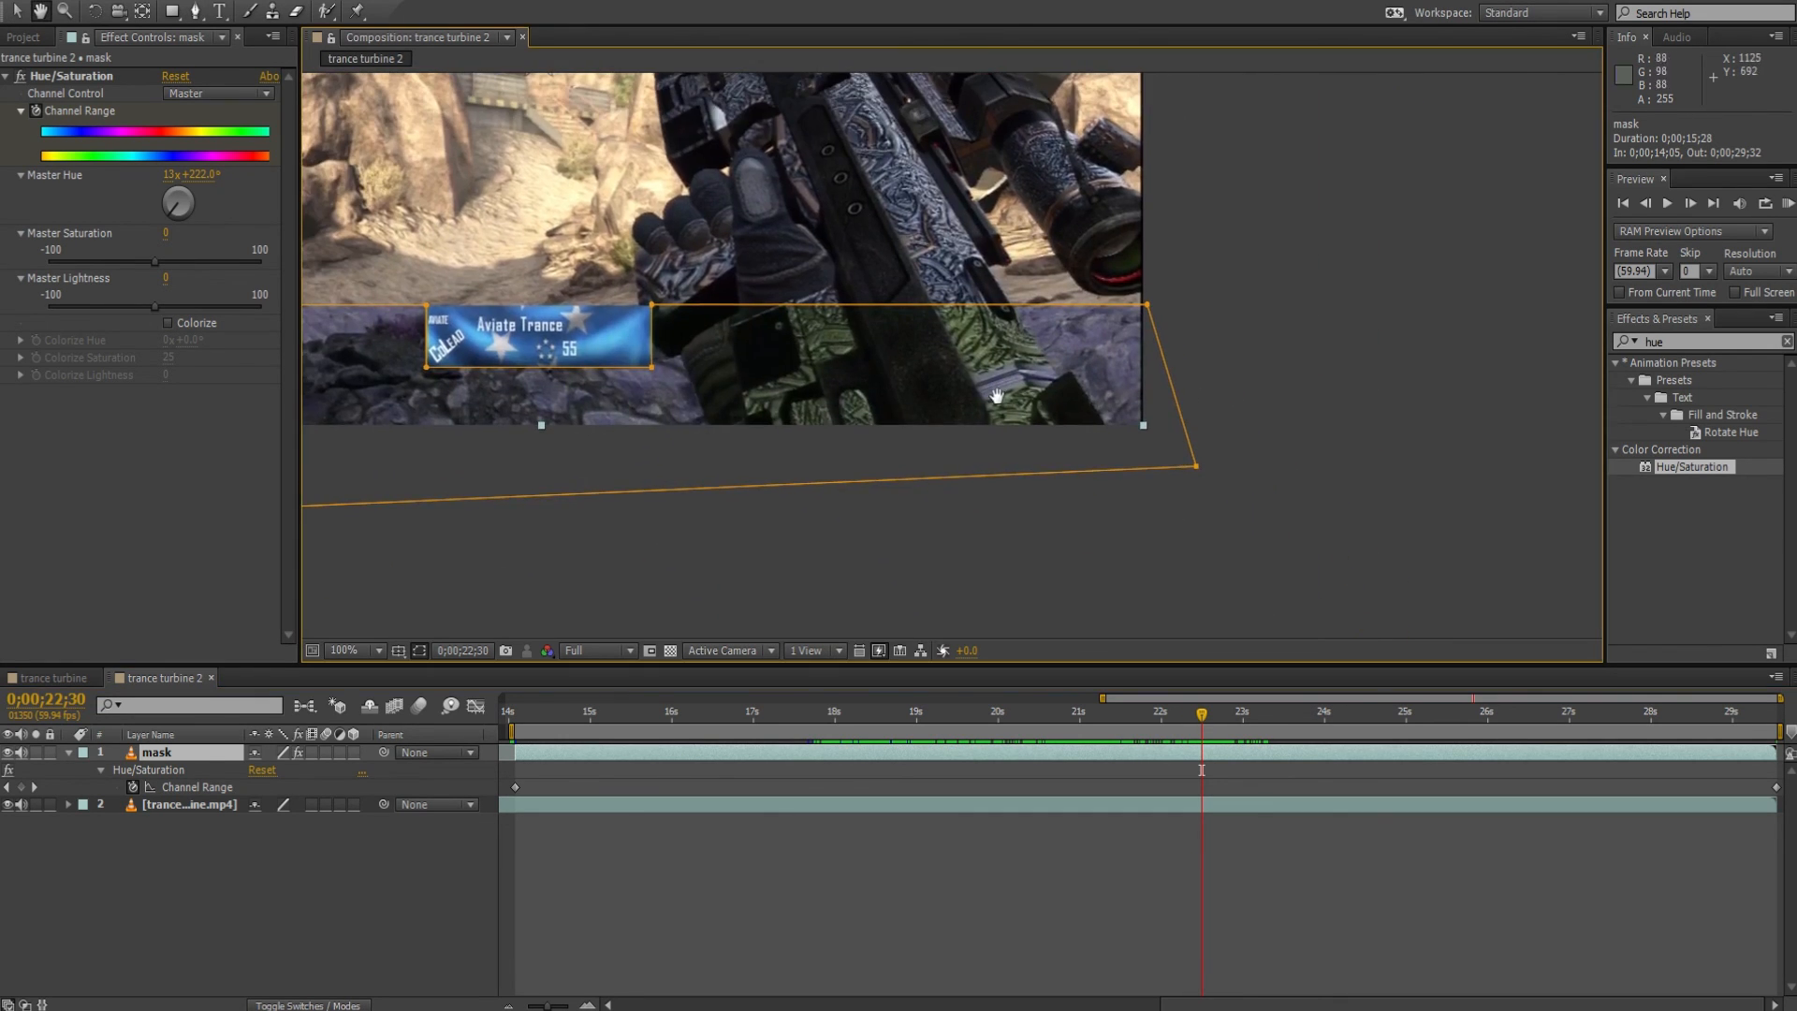
key(period)
drag(782, 372, 952, 472)
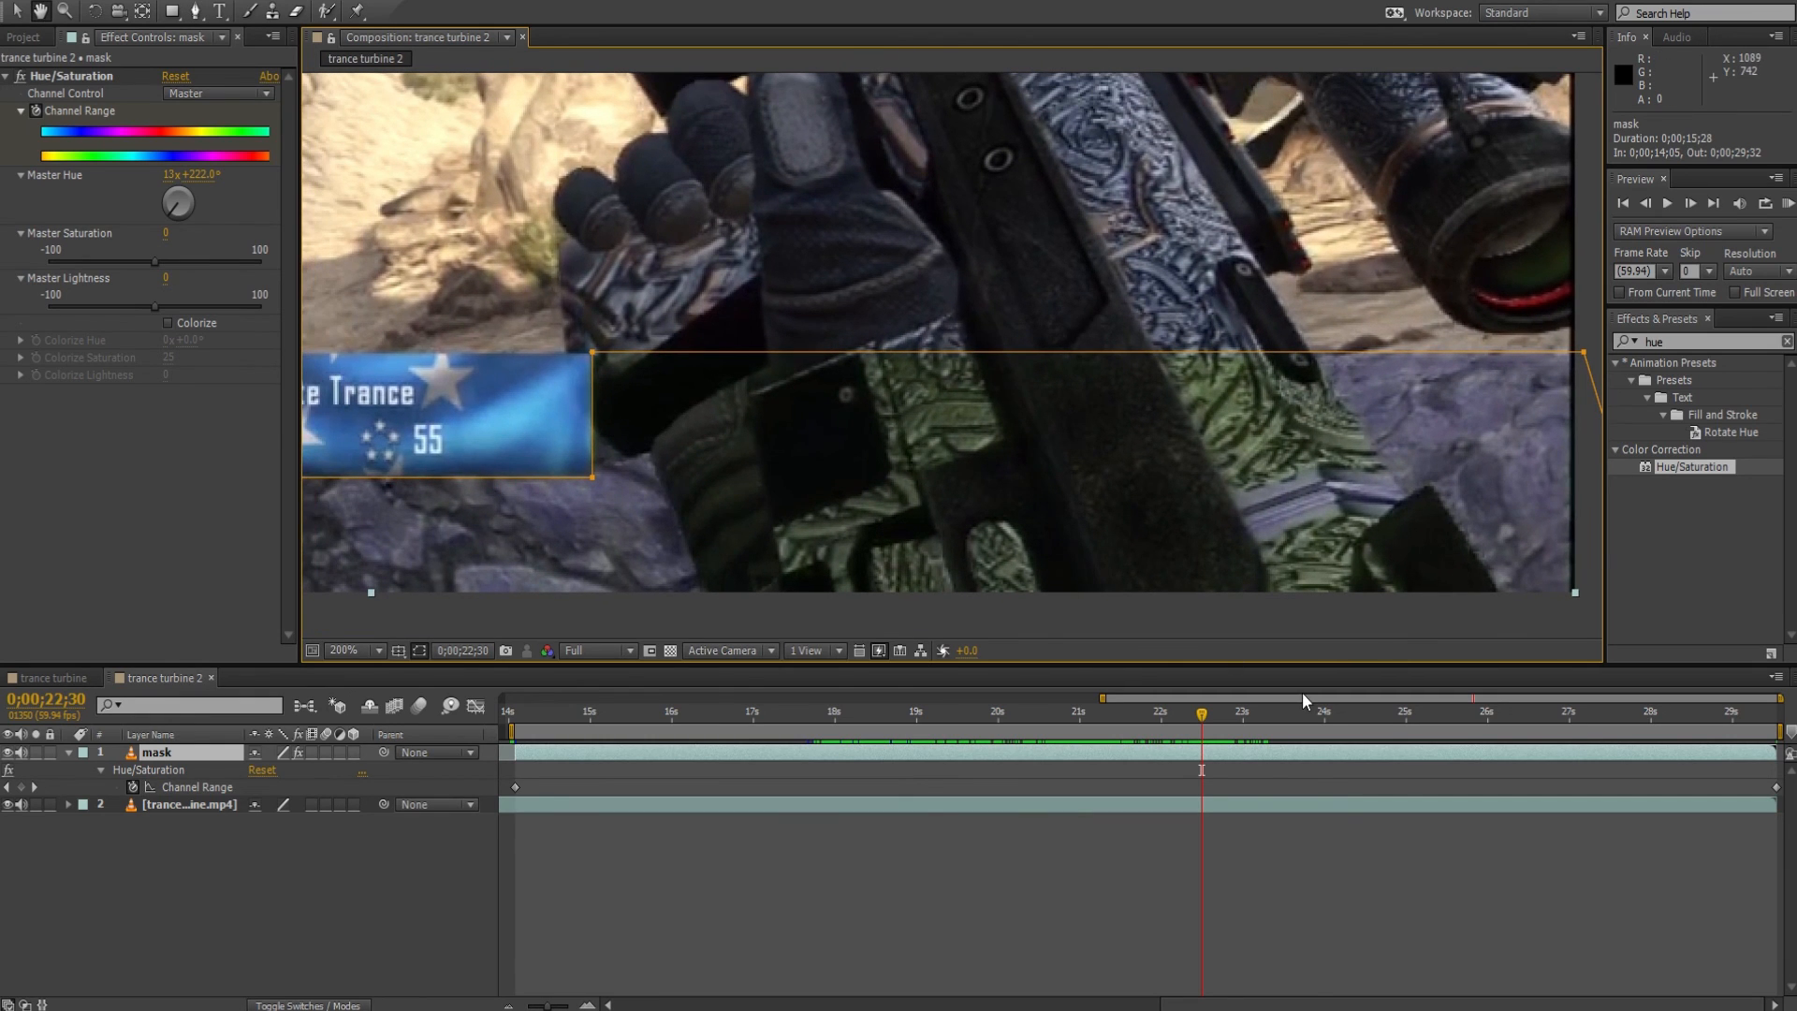
Hide the mask outlines in the composition view, and fit both the whole frame and the clip's full duration in view.
click(419, 652)
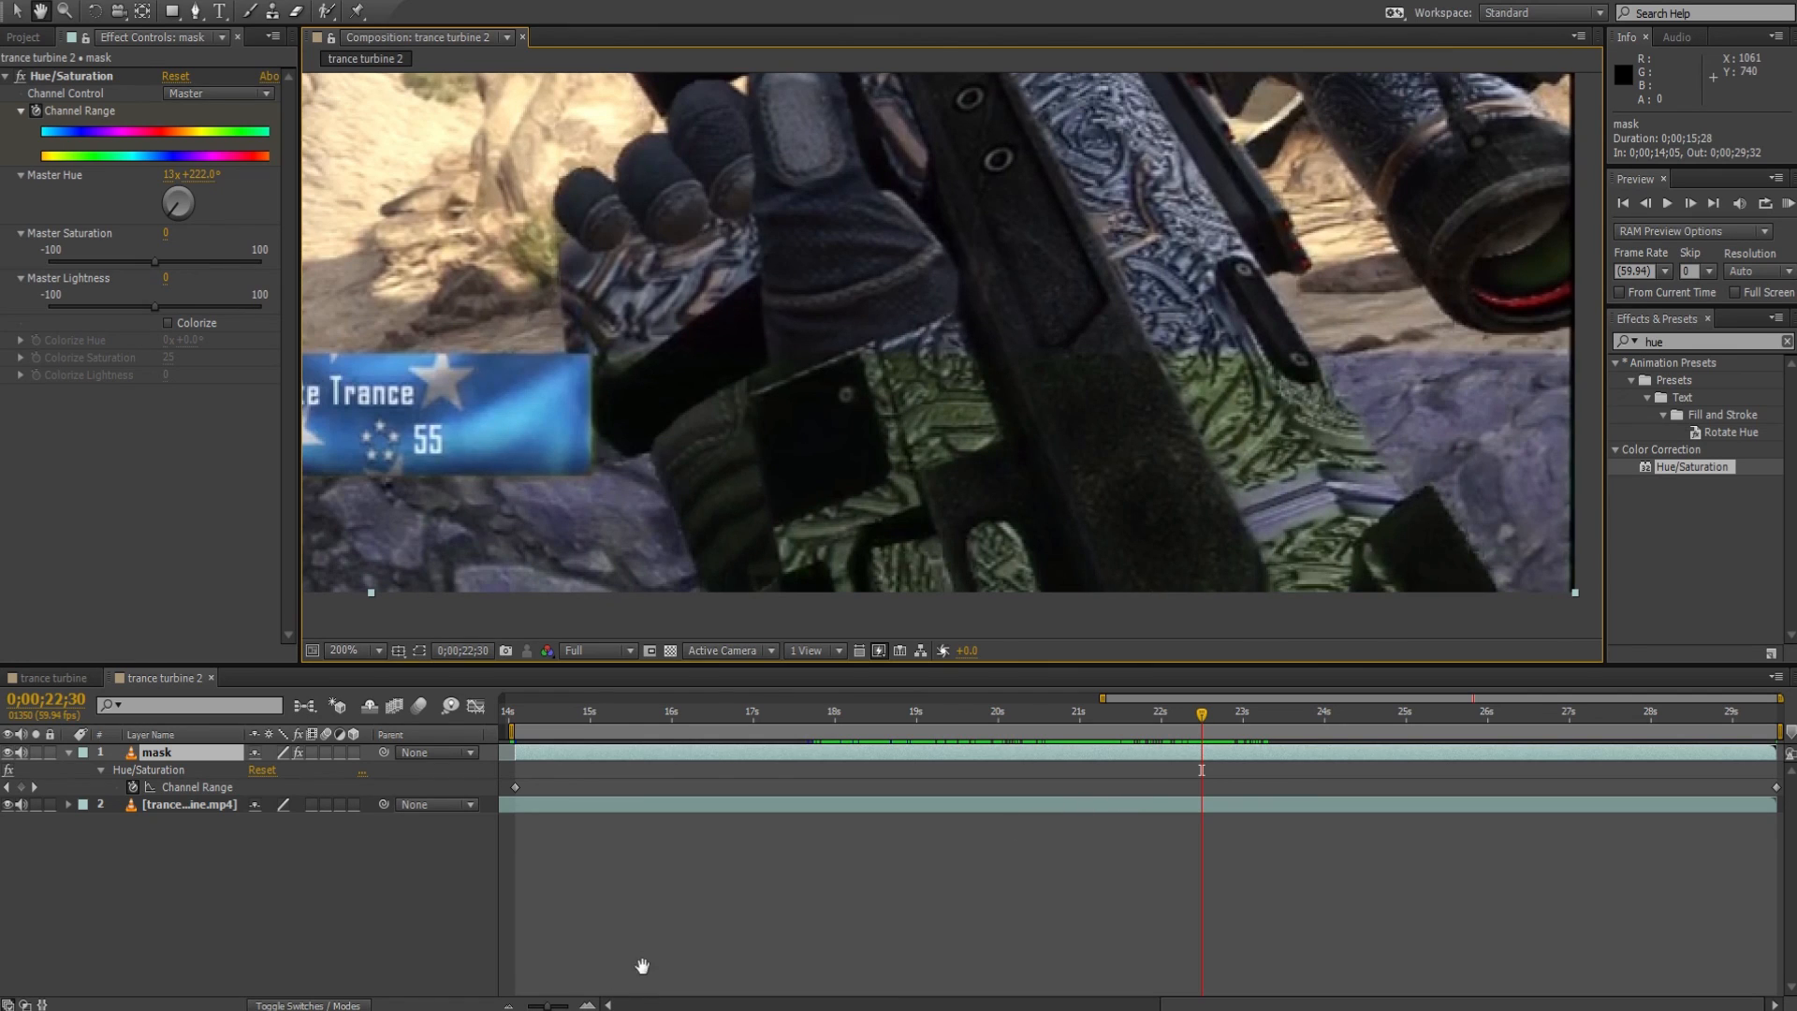
drag(543, 1006, 480, 994)
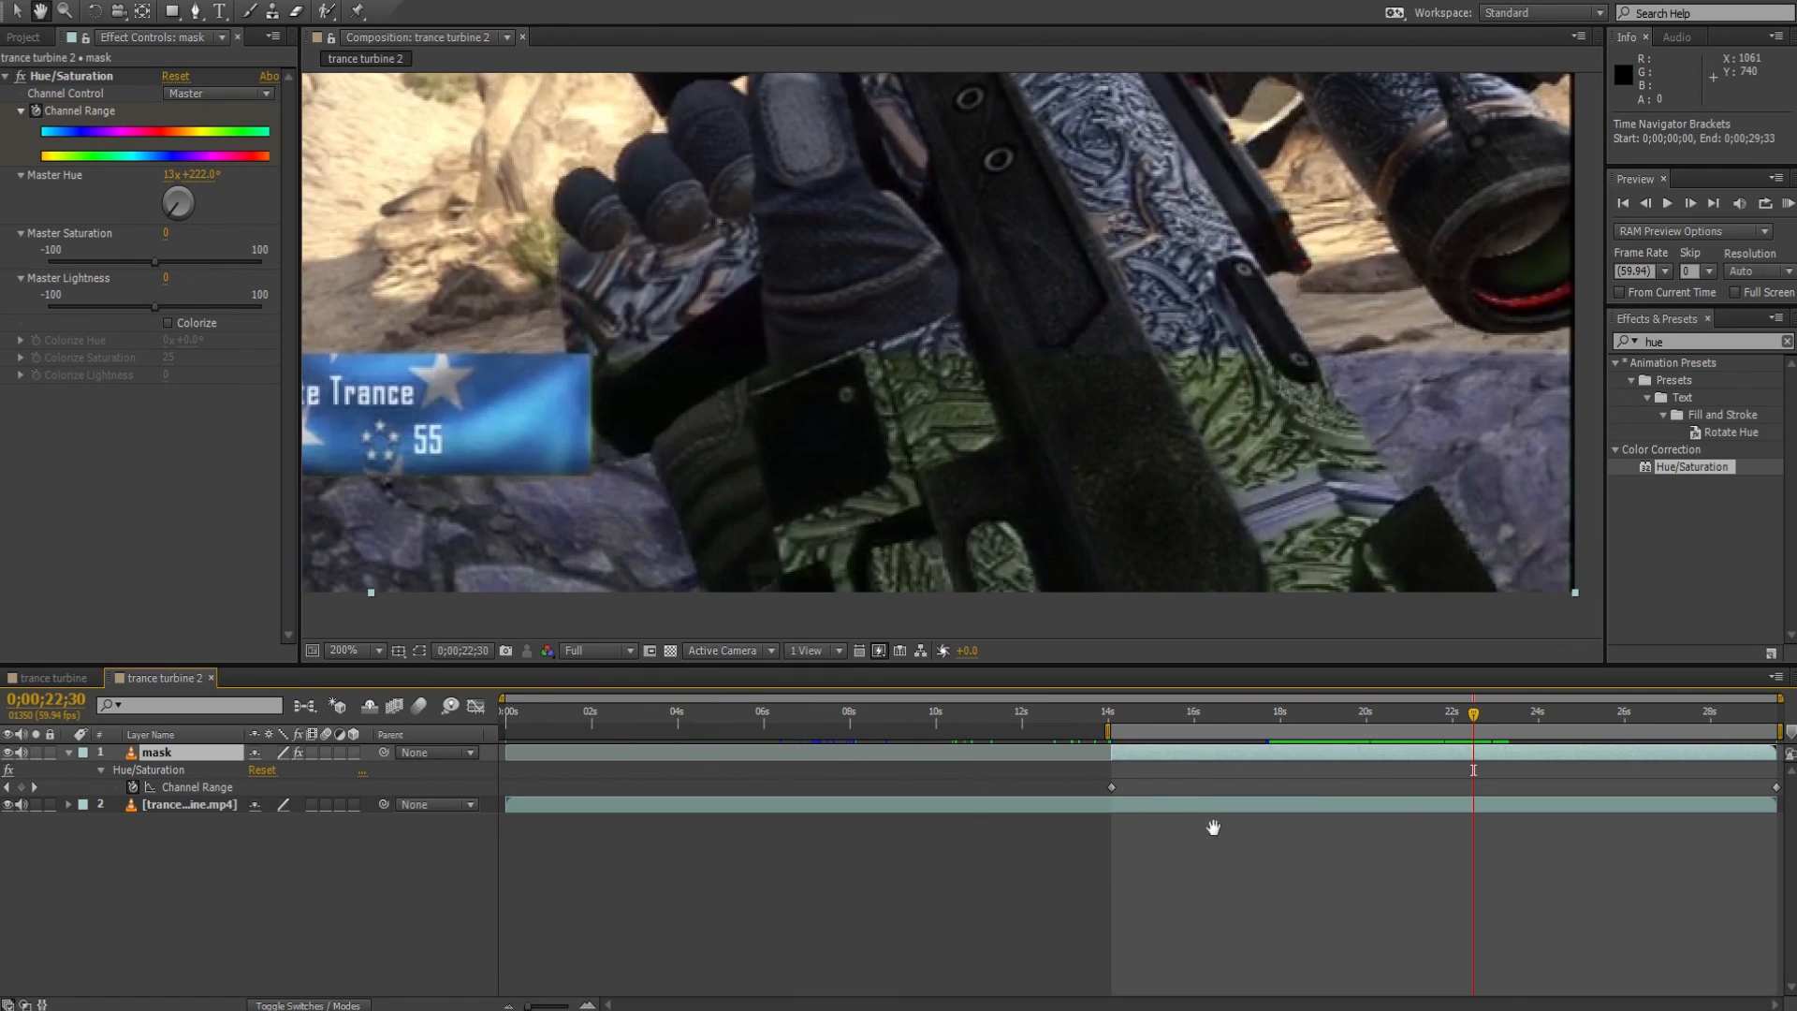
key(v)
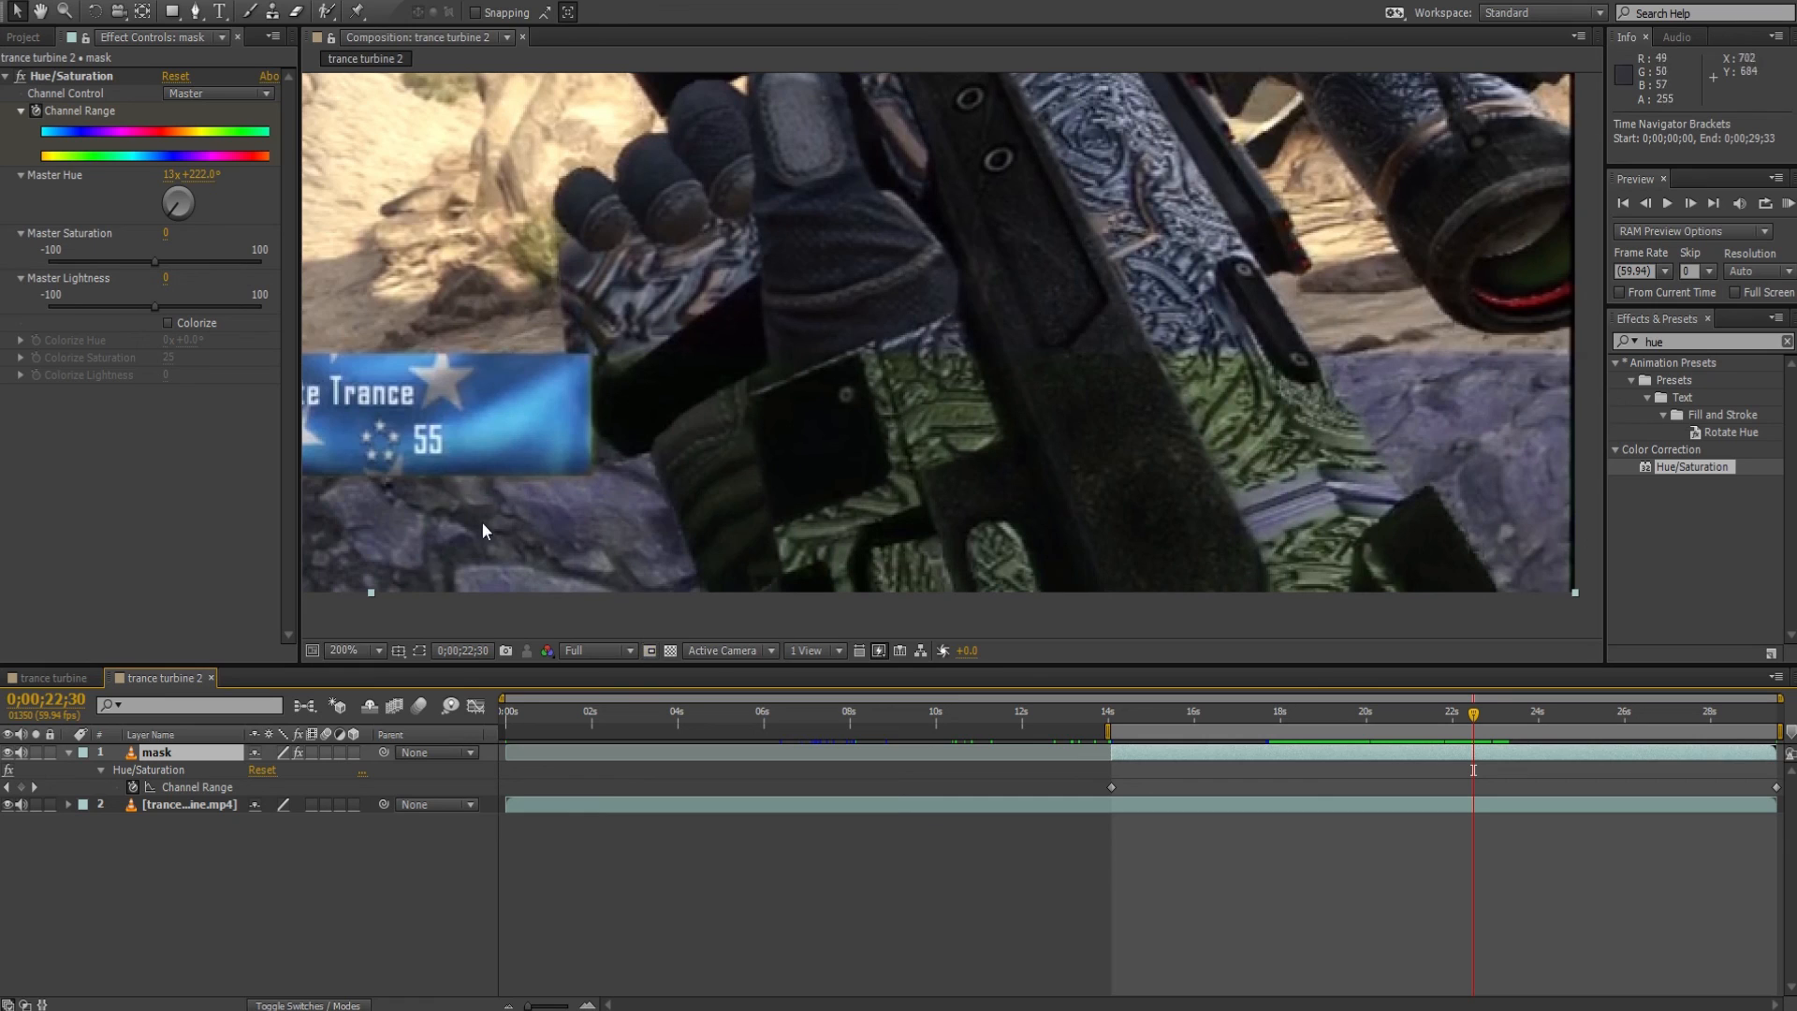
click(348, 651)
click(453, 283)
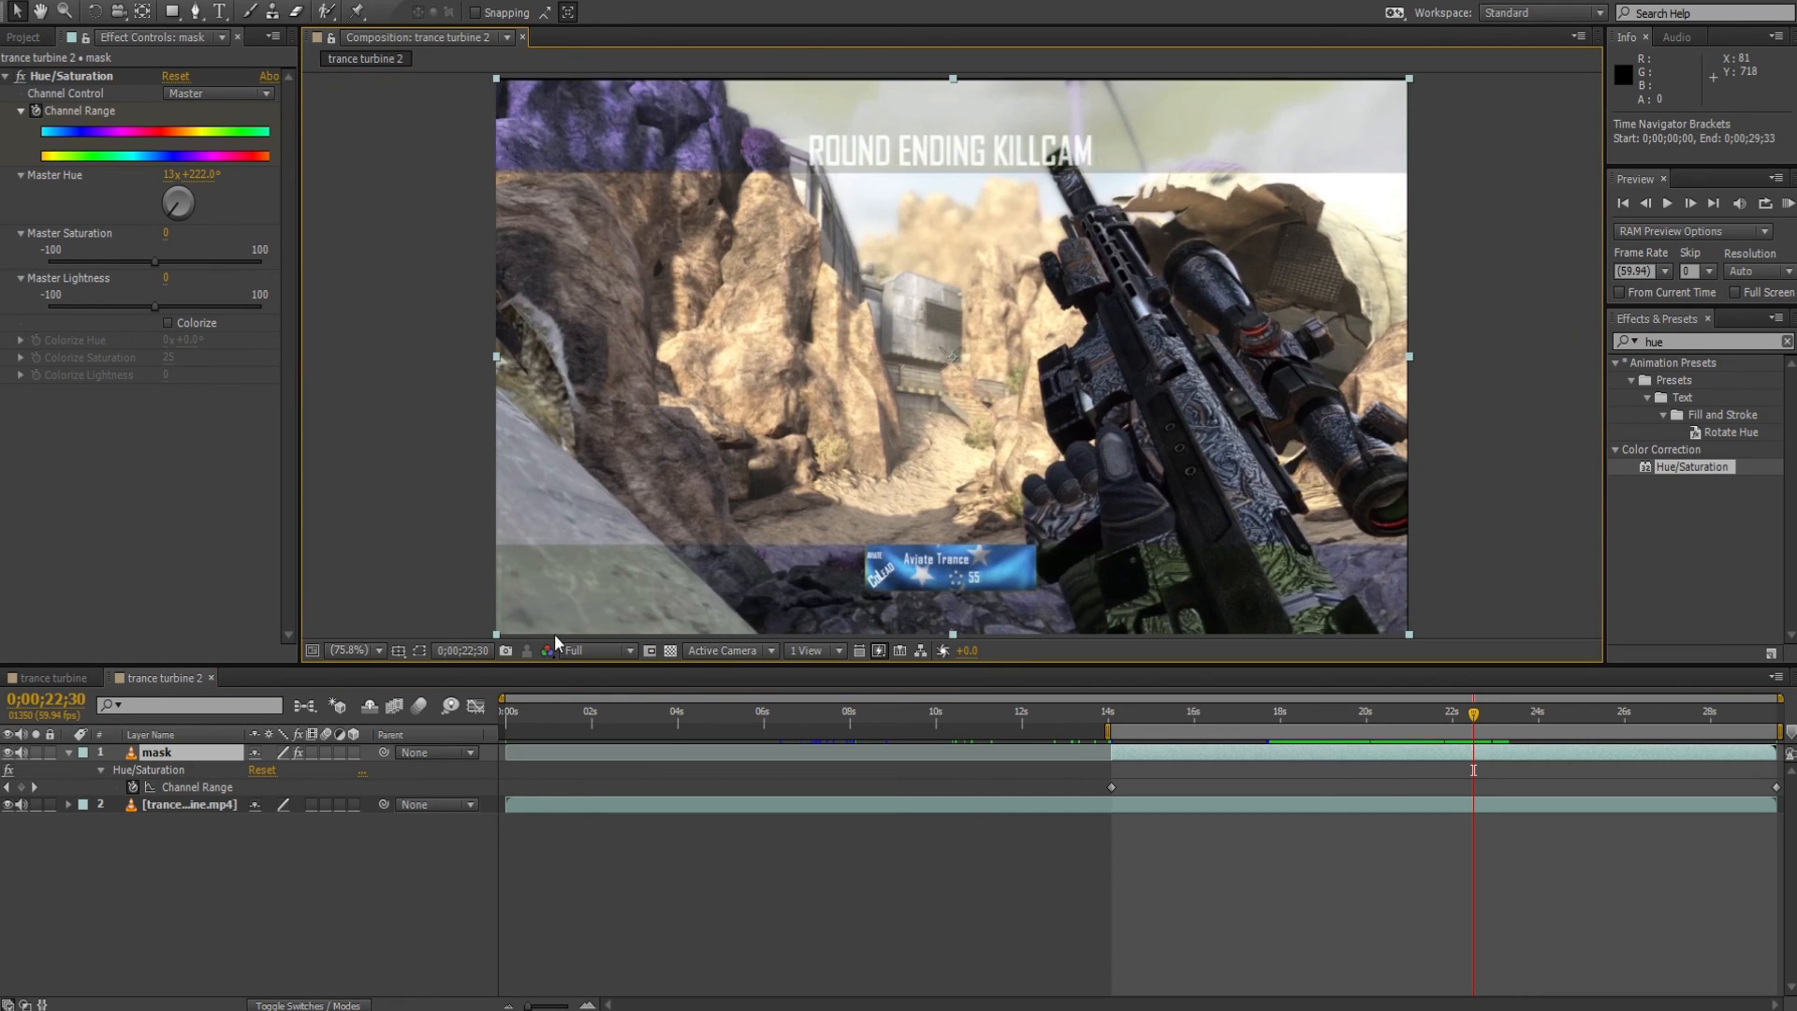